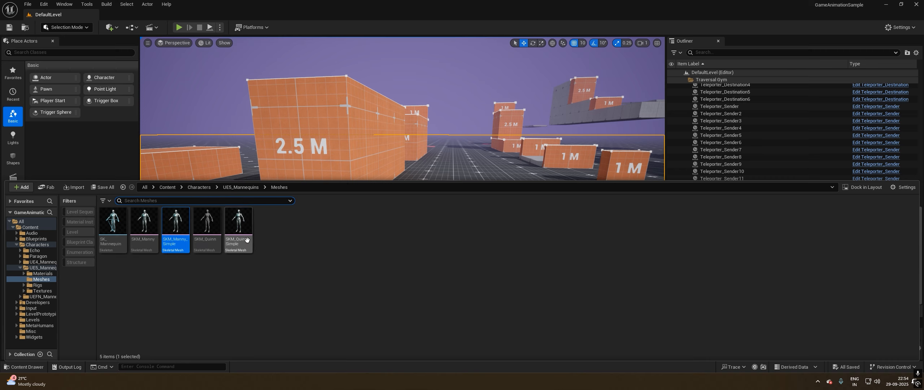
Open the SKM_Manny skeletal mesh from the Content/Characters/UE5_Mannequins/Meshes folder.
{"action": "left_click", "coordinate": [169, 187]}
{"action": "double_click", "coordinate": [174, 232]}
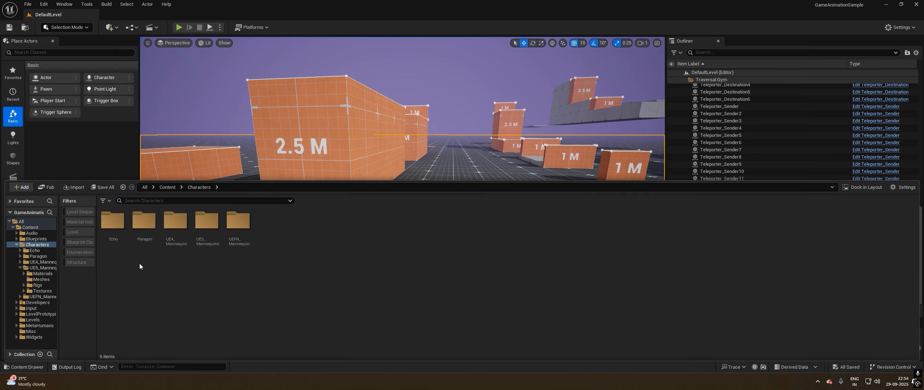
{"action": "double_click", "coordinate": [211, 239]}
{"action": "double_click", "coordinate": [144, 222]}
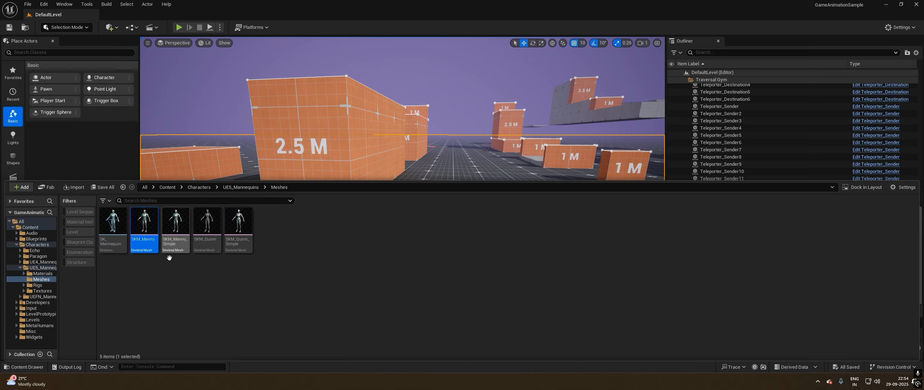
{"action": "mouse_move", "coordinate": [136, 240]}
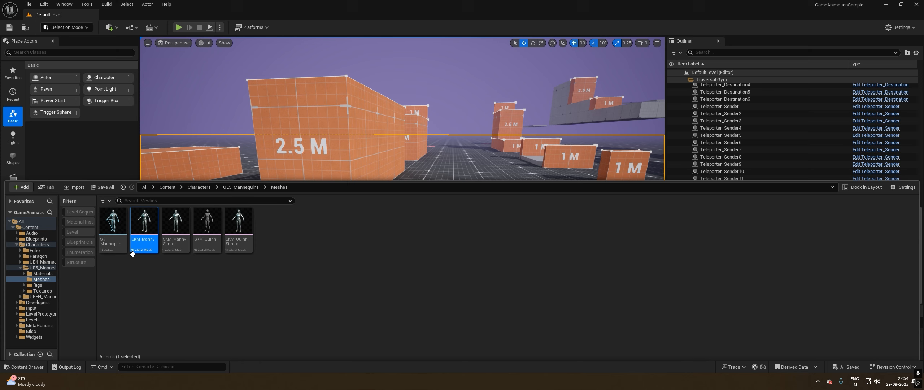
{"action": "mouse_move", "coordinate": [150, 252]}
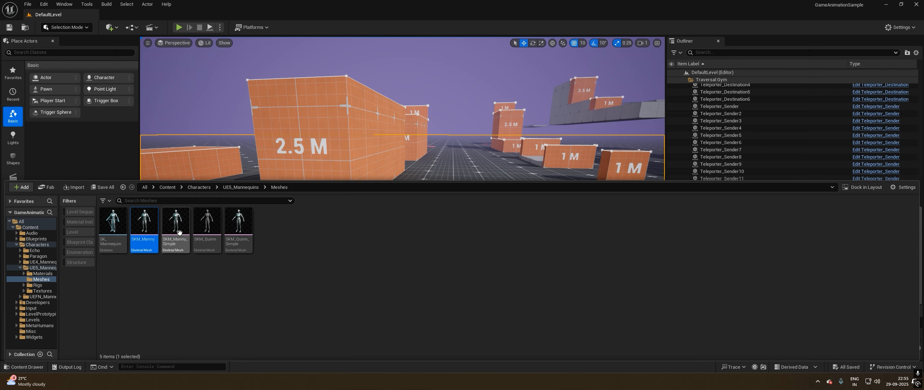
{"action": "double_click", "coordinate": [146, 234]}
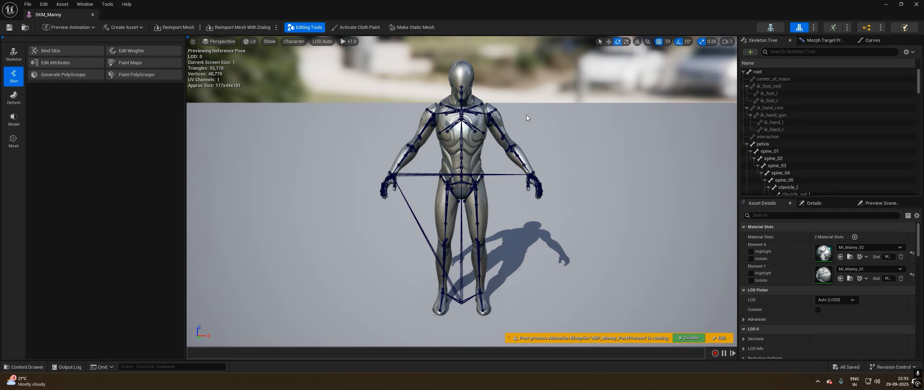
Select the lowerarm_l bone on Manny's left arm and rotate it to bend the elbow.
{"action": "right_click_drag", "start_coordinate": [467, 157], "coordinate": [467, 135]}
{"action": "scroll", "coordinate": [467, 157], "scroll_direction": "up", "scroll_amount": 8}
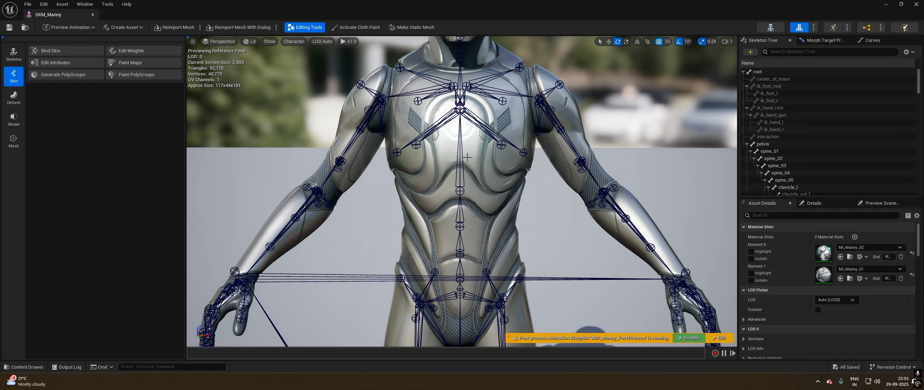
{"action": "left_click", "coordinate": [462, 158]}
{"action": "right_click_drag", "start_coordinate": [550, 110], "coordinate": [572, 114]}
{"action": "scroll", "coordinate": [550, 111], "scroll_direction": "down", "scroll_amount": 3}
{"action": "left_click", "coordinate": [502, 231]}
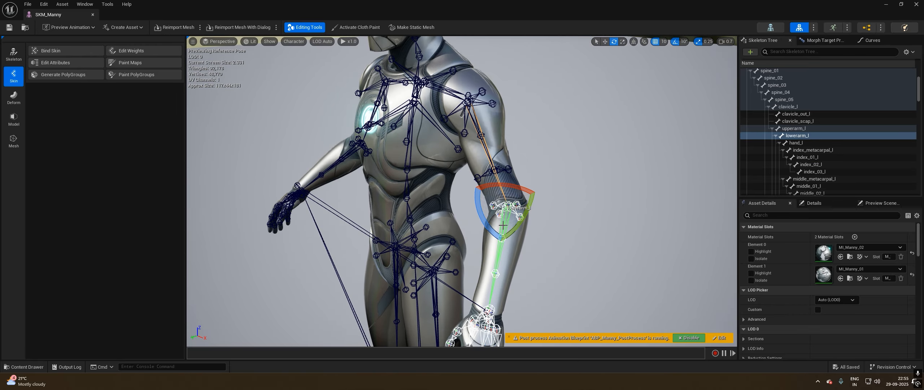
{"action": "left_click_drag", "start_coordinate": [500, 221], "coordinate": [558, 250]}
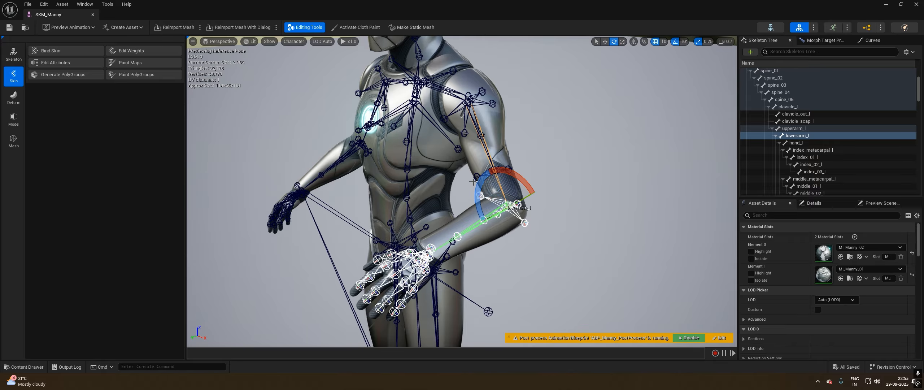
Rotate the lowerarm_l bone further to raise the bent forearm in front of the torso.
{"action": "right_click_drag", "start_coordinate": [520, 175], "coordinate": [559, 170]}
{"action": "key", "text": "w"}
{"action": "key", "text": "s"}
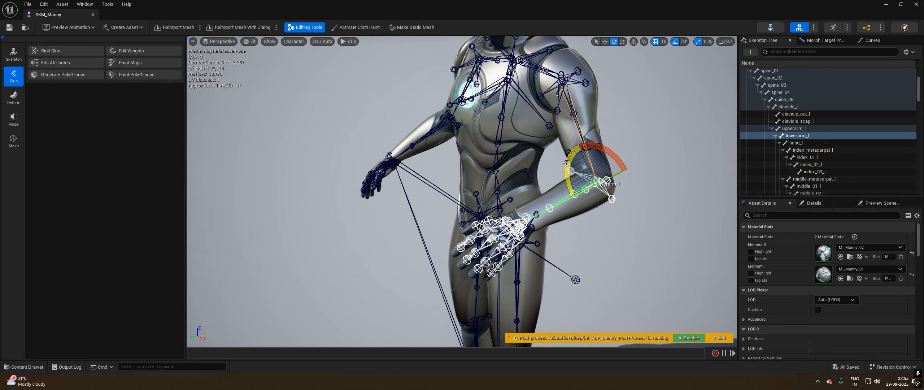
{"action": "mouse_move", "coordinate": [566, 163]}
{"action": "left_mouse_down"}
{"action": "mouse_move", "coordinate": [570, 203]}
{"action": "mouse_move", "coordinate": [565, 151]}
{"action": "left_mouse_up"}
Try one more rotation of the lowerarm_l bone and undo the lower arm rotations back to the reference pose.
{"action": "right_click_drag", "start_coordinate": [565, 152], "coordinate": [466, 179]}
{"action": "key", "text": "d"}
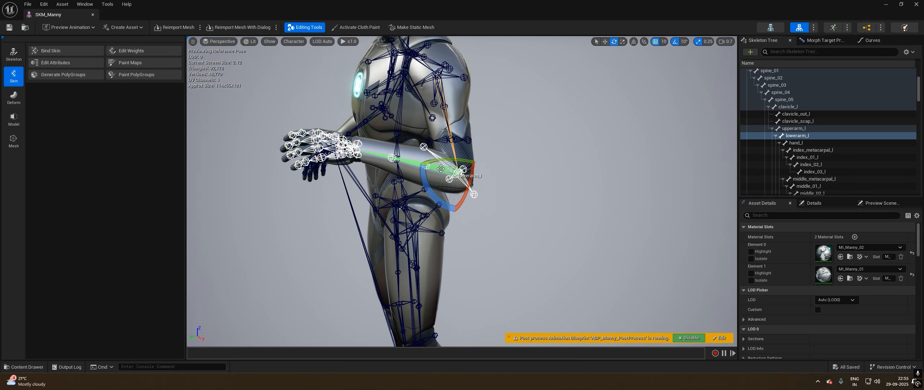
{"action": "left_click_drag", "start_coordinate": [425, 173], "coordinate": [426, 215]}
{"action": "key", "text": "ctrl+z"}
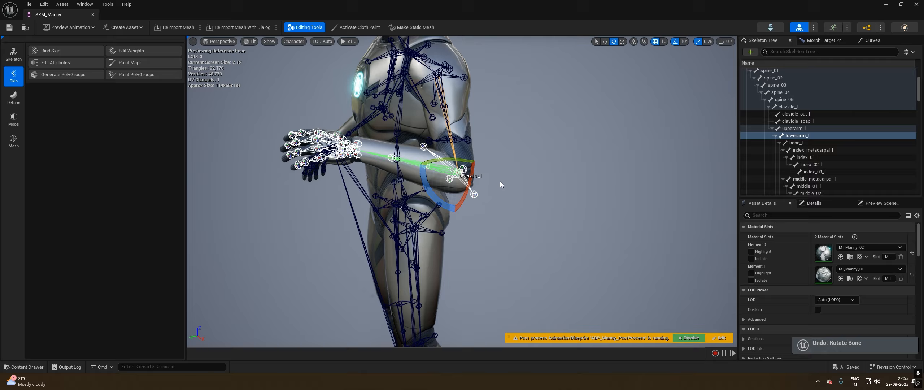
{"action": "left_click_drag", "start_coordinate": [500, 163], "coordinate": [592, 174], "text": "alt"}
{"action": "key", "text": "ctrl+z"}
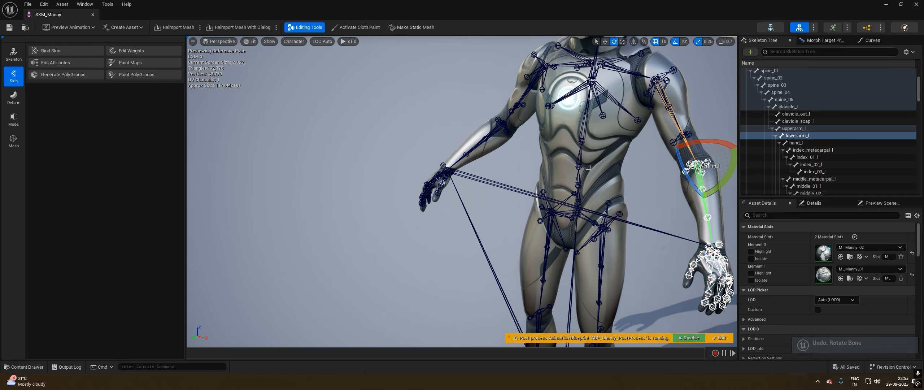
Select the hand_l bone and rotate it to twist the left wrist.
{"action": "right_click_drag", "start_coordinate": [499, 163], "coordinate": [530, 163]}
{"action": "key", "text": "w"}
{"action": "left_click", "coordinate": [560, 222]}
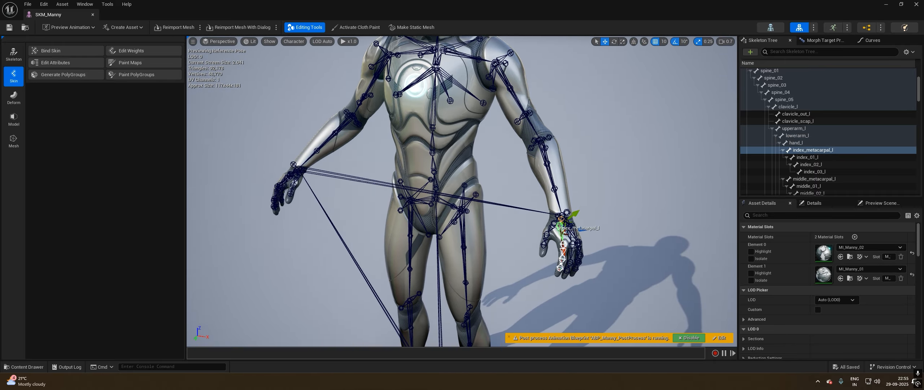
{"action": "key", "text": "w"}
{"action": "right_click_drag", "start_coordinate": [560, 222], "coordinate": [592, 253]}
{"action": "left_click", "coordinate": [570, 184]}
{"action": "left_click", "coordinate": [555, 181]}
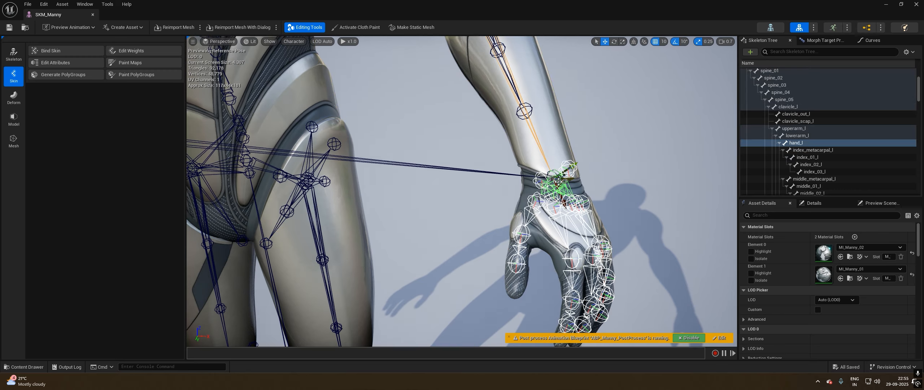
{"action": "key", "text": "e"}
{"action": "left_click_drag", "start_coordinate": [568, 185], "coordinate": [609, 163]}
Undo the hand_l twist and try a second wrist rotation, reverting it as well.
{"action": "right_click_drag", "start_coordinate": [550, 164], "coordinate": [548, 165]}
{"action": "key", "text": "s"}
{"action": "right_click_drag", "start_coordinate": [491, 180], "coordinate": [491, 174]}
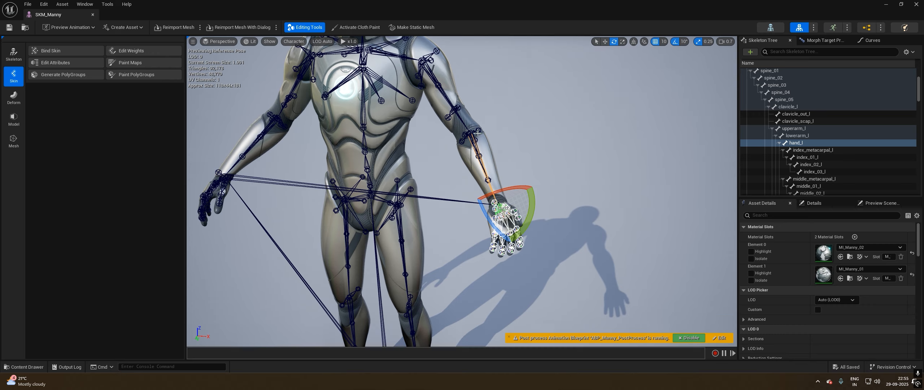
{"action": "key", "text": "ctrl+z"}
{"action": "mouse_move", "coordinate": [527, 204]}
{"action": "left_mouse_down"}
{"action": "mouse_move", "coordinate": [451, 221]}
{"action": "mouse_move", "coordinate": [533, 198]}
{"action": "mouse_move", "coordinate": [527, 204]}
{"action": "left_mouse_up"}
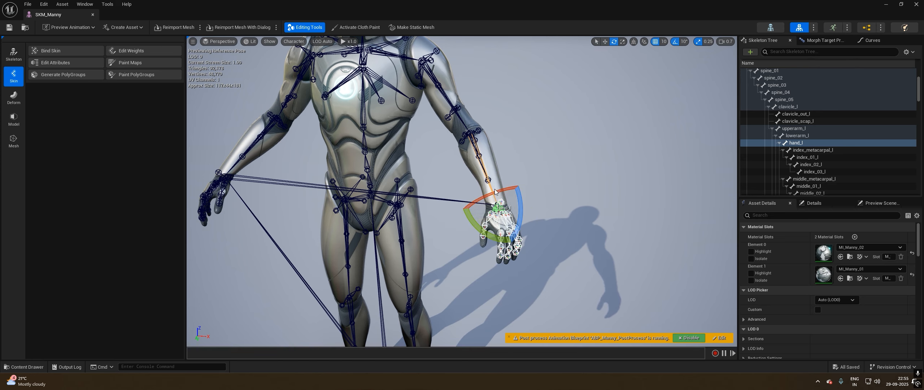
{"action": "key", "text": "ctrl+z"}
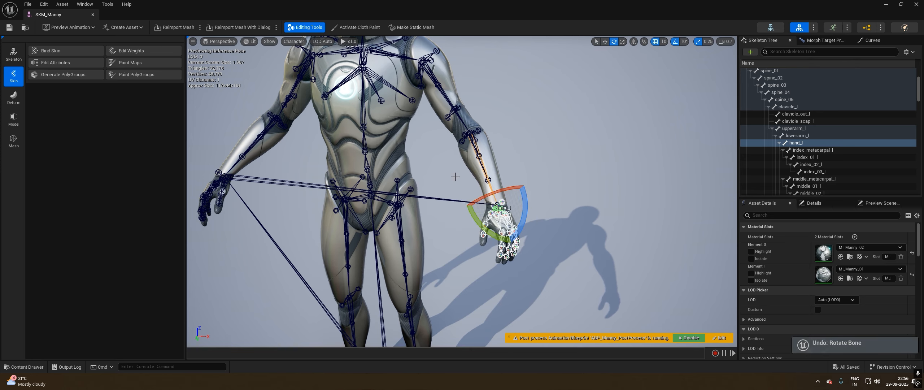
Open the SKM_Manny_Simple skeletal mesh and select its hand_l bone.
{"action": "left_click", "coordinate": [25, 367]}
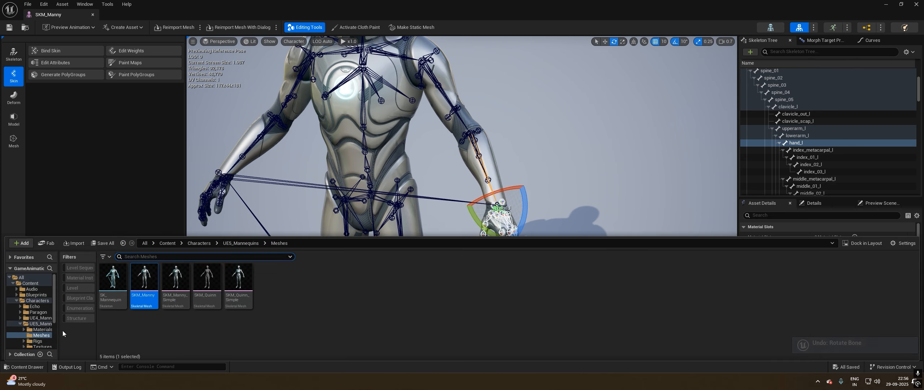
{"action": "left_click", "coordinate": [177, 296]}
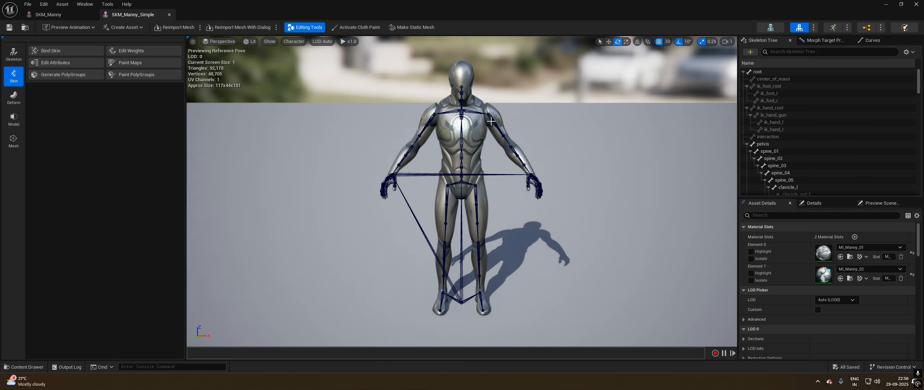
{"action": "key", "text": "w"}
{"action": "right_click_drag", "start_coordinate": [462, 191], "coordinate": [484, 251]}
{"action": "scroll", "coordinate": [462, 191], "scroll_direction": "down", "scroll_amount": 2}
{"action": "key", "text": "s"}
{"action": "key", "text": "a"}
{"action": "right_click_drag", "start_coordinate": [523, 147], "coordinate": [520, 175]}
{"action": "scroll", "coordinate": [517, 152], "scroll_direction": "down", "scroll_amount": 2}
{"action": "key", "text": "w"}
{"action": "left_click", "coordinate": [500, 208]}
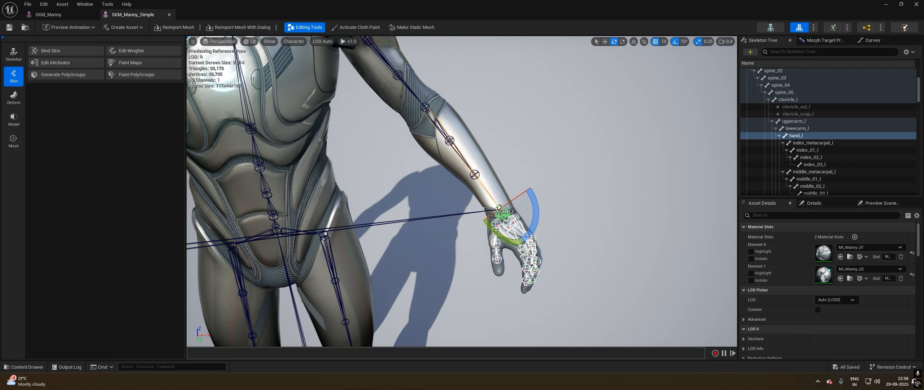
Try twisting the hand_l bone of SKM_Manny_Simple twice to test the wrist deformation, undoing each rotation.
{"action": "left_click_drag", "start_coordinate": [518, 198], "coordinate": [477, 218]}
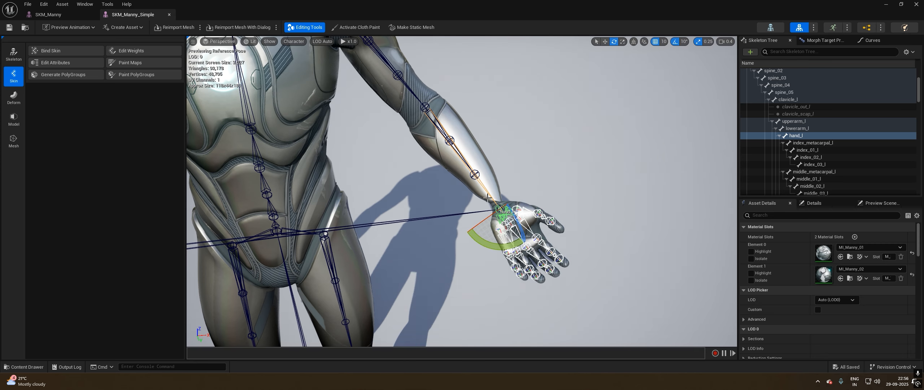
{"action": "right_click_drag", "start_coordinate": [530, 188], "coordinate": [496, 153]}
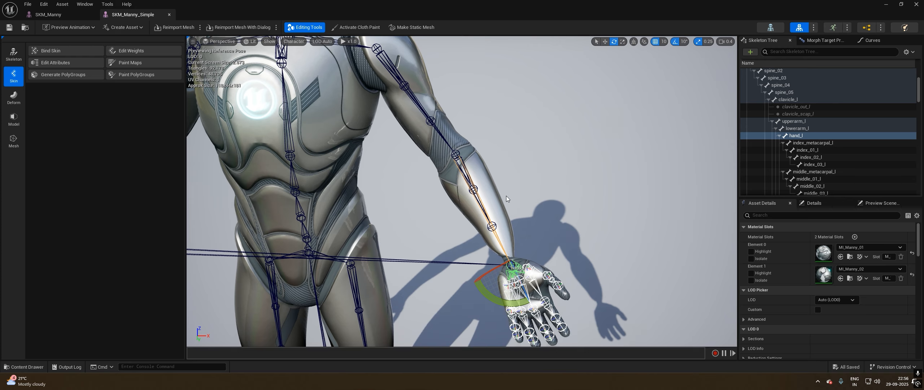
{"action": "key", "text": "ctrl+z"}
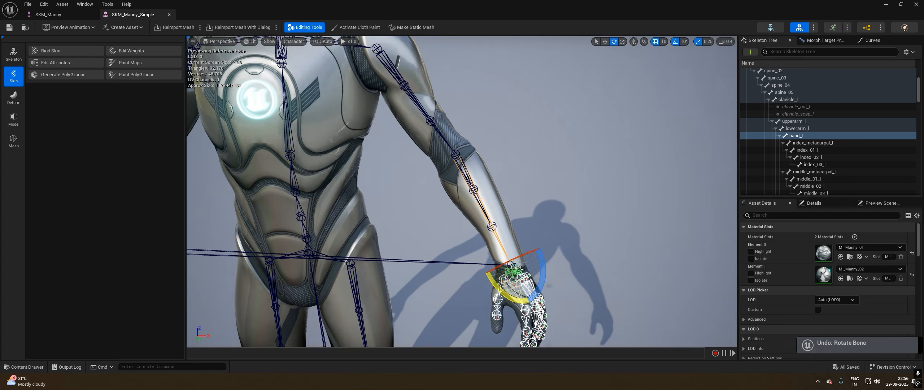
{"action": "left_click_drag", "start_coordinate": [534, 253], "coordinate": [495, 255]}
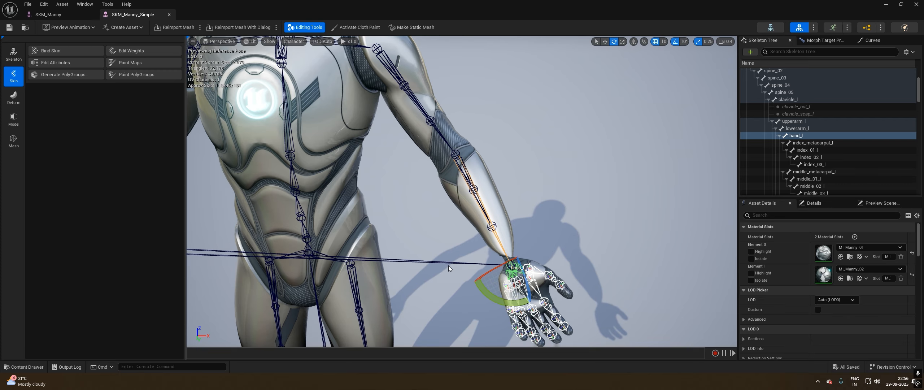
{"action": "key", "text": "ctrl+z"}
{"action": "left_click", "coordinate": [30, 366]}
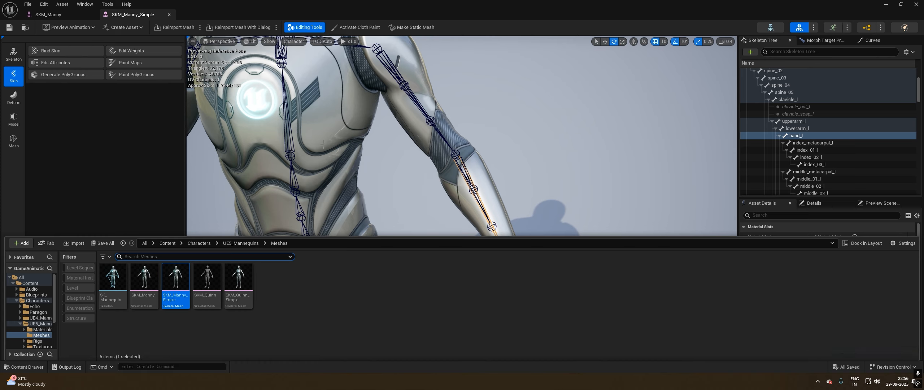
{"action": "left_click", "coordinate": [144, 283]}
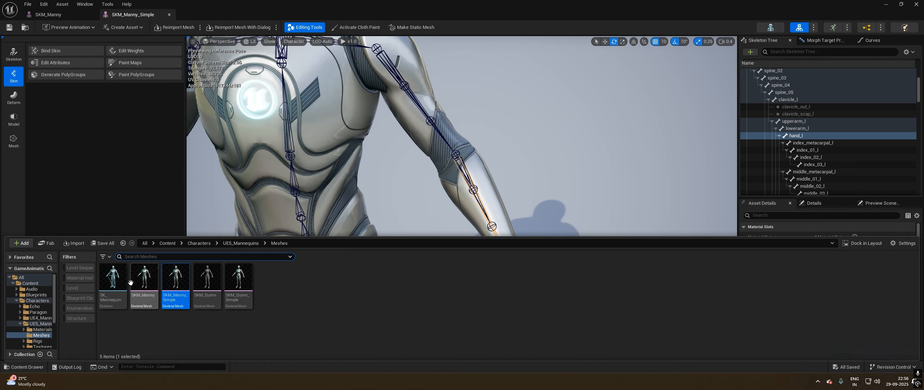
{"action": "left_click", "coordinate": [174, 298]}
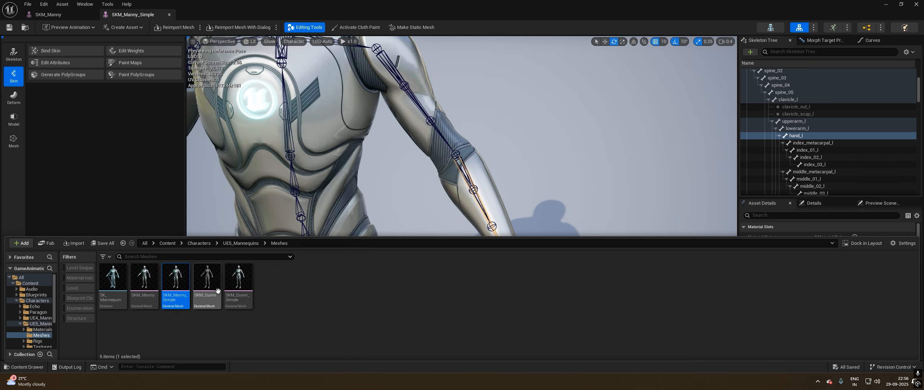
{"action": "mouse_move", "coordinate": [186, 294]}
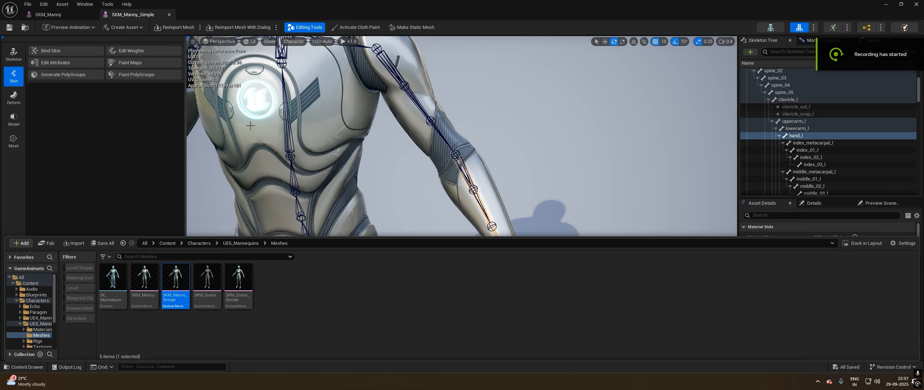
{"action": "right_click_drag", "start_coordinate": [323, 142], "coordinate": [253, 141]}
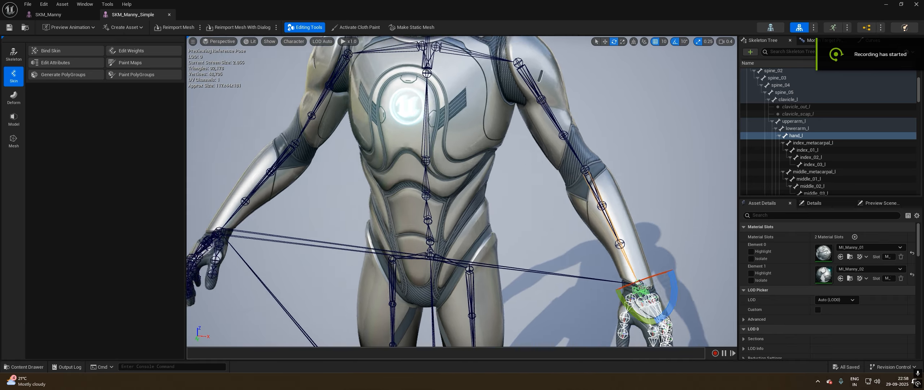
{"action": "scroll", "coordinate": [323, 141], "scroll_direction": "down", "scroll_amount": 4}
Export the SKM_Manny_Simple skeletal mesh as FBX to the MtoUE folder, replacing the existing SKM_Manny_Simple file and keeping the default export options.
{"action": "left_click", "coordinate": [26, 367]}
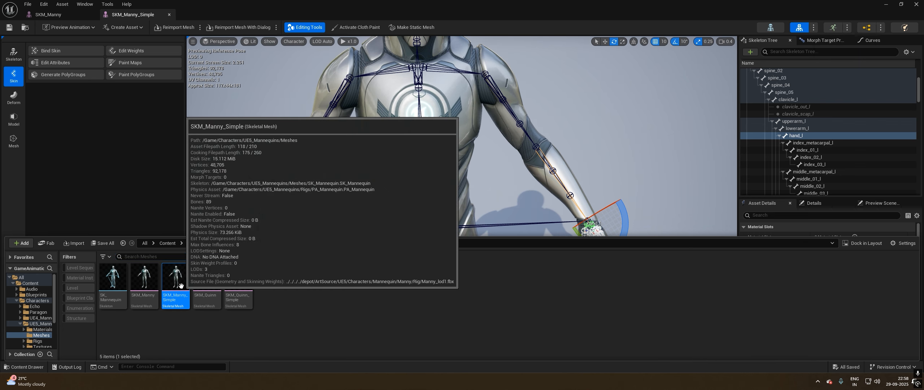
{"action": "right_click", "coordinate": [180, 286]}
{"action": "mouse_move", "coordinate": [206, 243]}
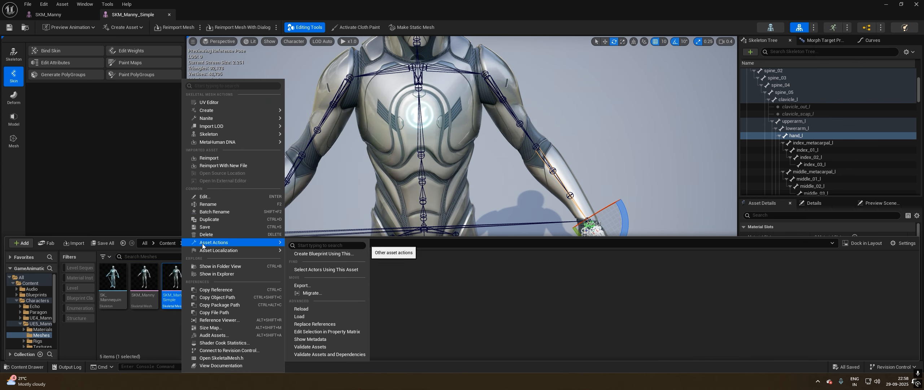
{"action": "left_click", "coordinate": [303, 285]}
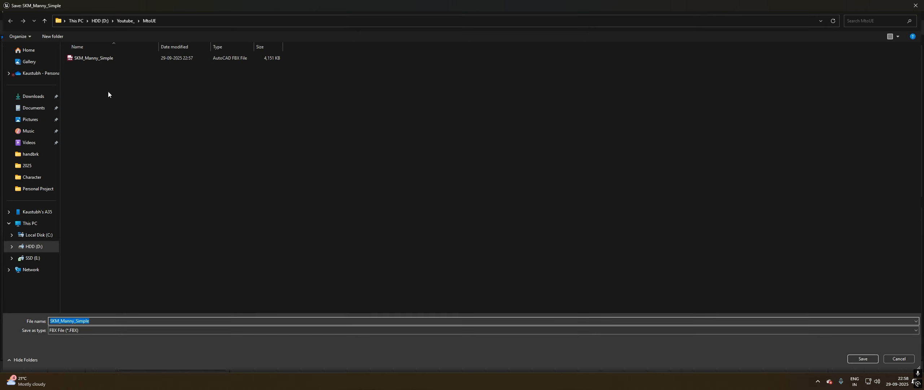
{"action": "left_click", "coordinate": [153, 58]}
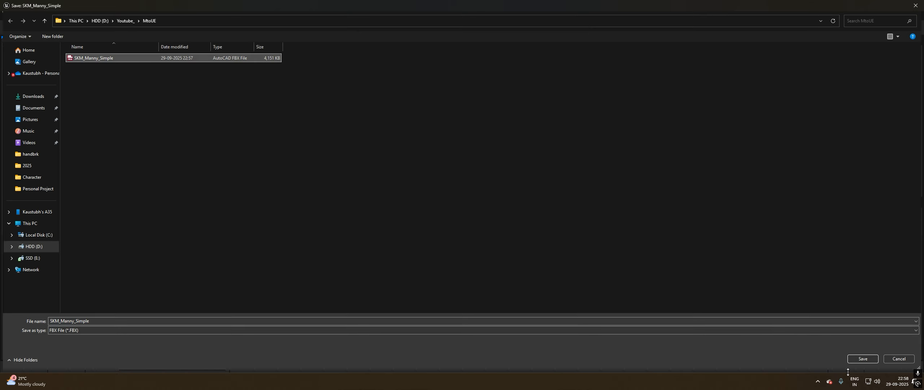
{"action": "left_click", "coordinate": [863, 358]}
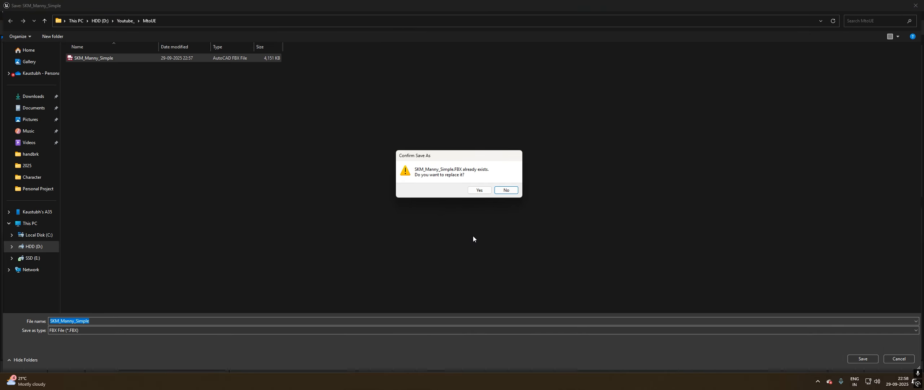
{"action": "left_click", "coordinate": [487, 192]}
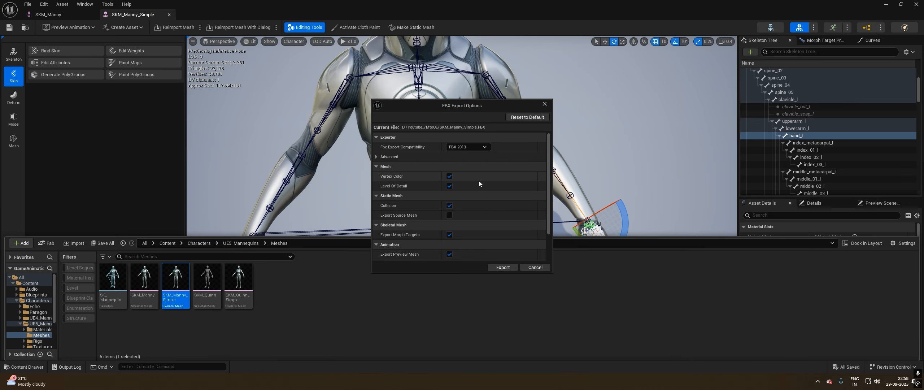
{"action": "scroll", "coordinate": [549, 162], "scroll_direction": "down", "scroll_amount": 3}
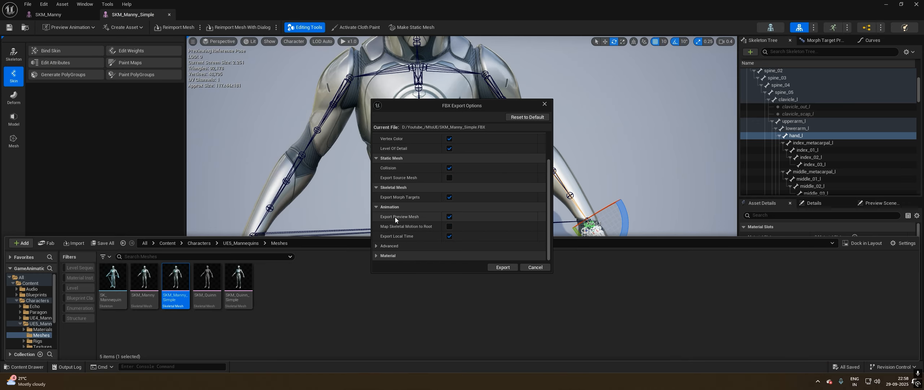
{"action": "left_click", "coordinate": [504, 267]}
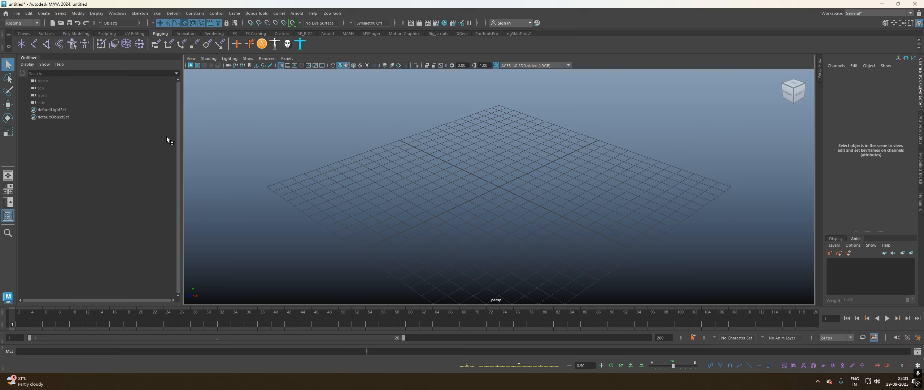
Switch to Maya and create a new project named UE5_Rig with the default folder locations.
{"action": "left_click", "coordinate": [17, 15]}
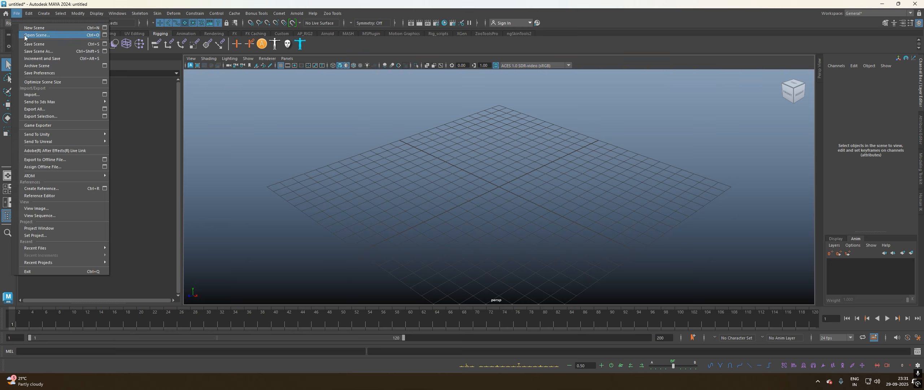
{"action": "left_click", "coordinate": [39, 228]}
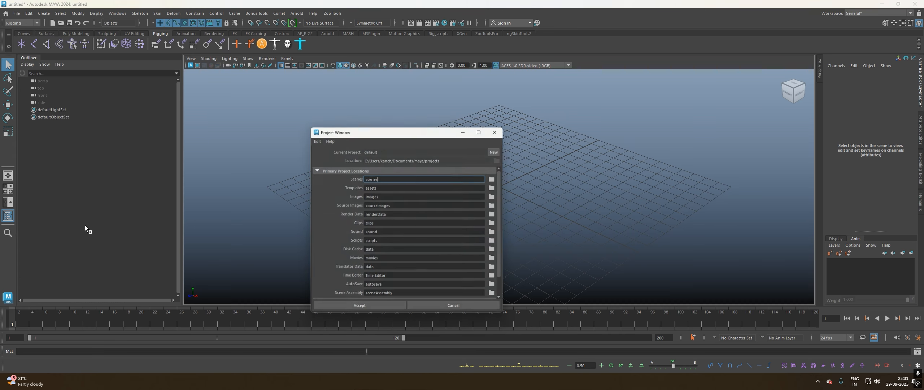
{"action": "left_click", "coordinate": [496, 151]}
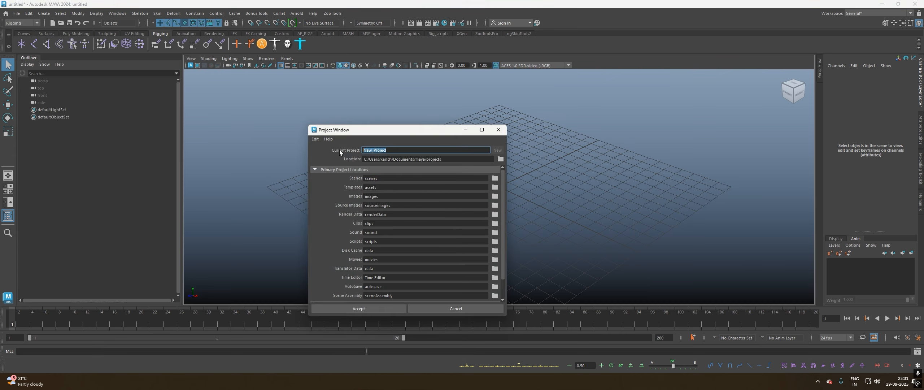
{"action": "type", "text": "UE5_Rig"}
{"action": "left_click", "coordinate": [378, 309]}
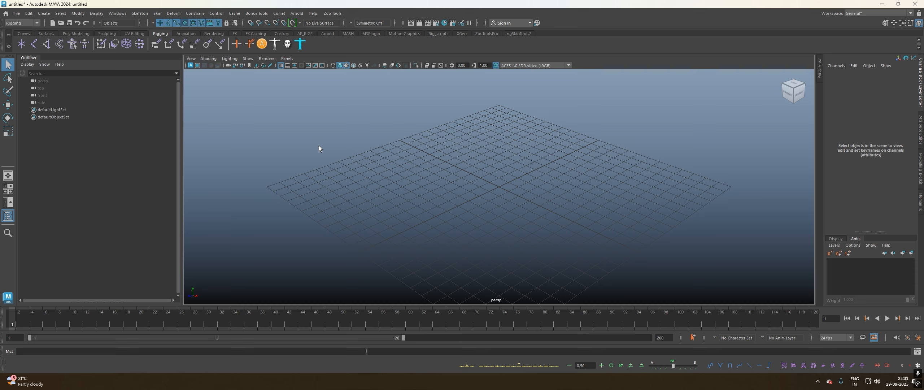
Save the scene as a Maya Binary file named UE5_Rig in the project's scenes folder.
{"action": "key", "text": "ctrl+shift+s"}
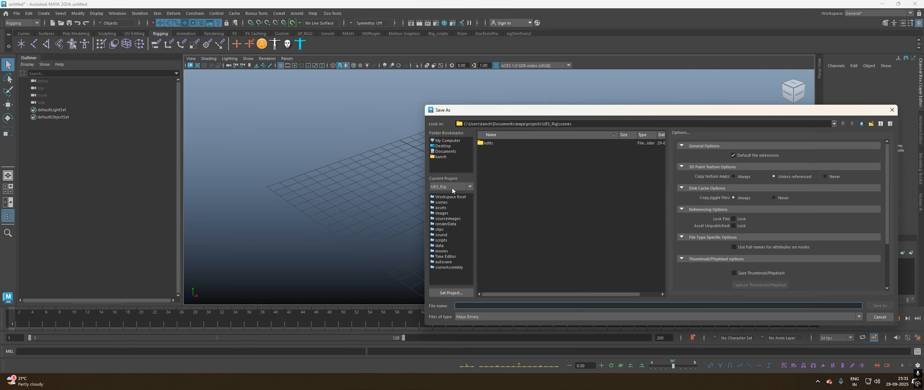
{"action": "type", "text": "UE5_Rig"}
{"action": "key", "text": "Return"}
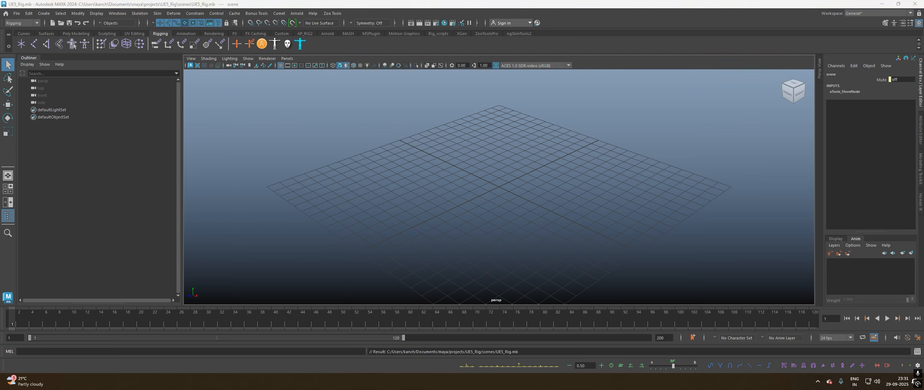
Import the SKM_Manny_Simple FBX file into the scene and frame the character in the perspective view.
{"action": "left_click_drag", "start_coordinate": [351, 175], "coordinate": [460, 200]}
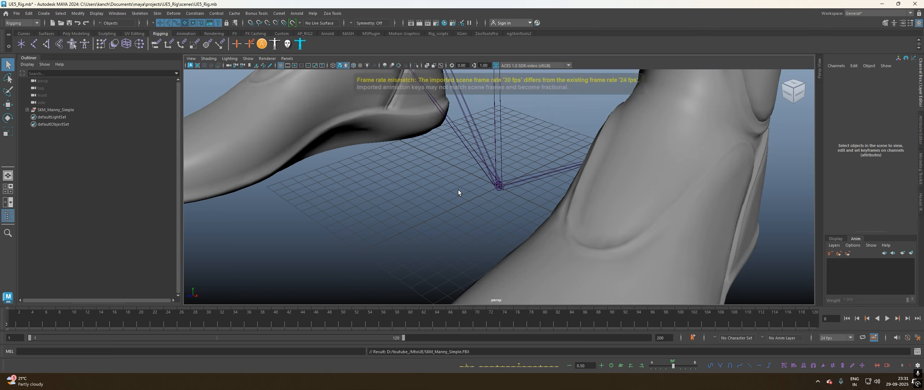
{"action": "scroll", "coordinate": [463, 180], "scroll_direction": "down", "scroll_amount": 10}
{"action": "left_click_drag", "start_coordinate": [428, 170], "coordinate": [520, 166], "text": "alt"}
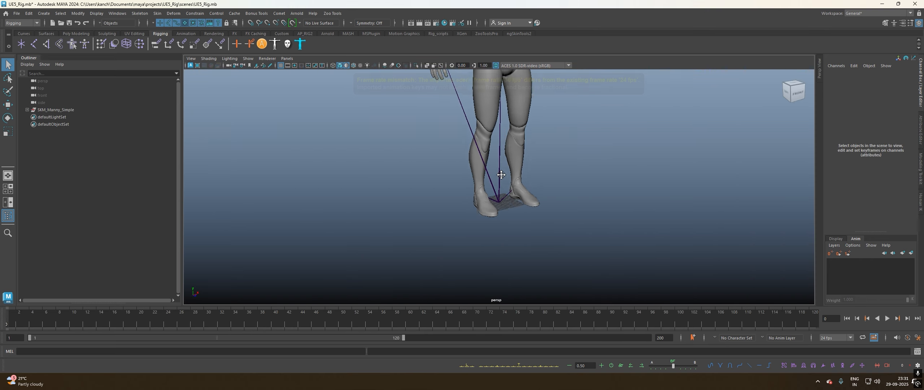
{"action": "middle_click_drag", "start_coordinate": [519, 159], "coordinate": [512, 188], "text": "alt"}
{"action": "right_click_drag", "start_coordinate": [513, 188], "coordinate": [493, 141], "text": "alt"}
{"action": "middle_click_drag", "start_coordinate": [492, 141], "coordinate": [511, 198], "text": "alt"}
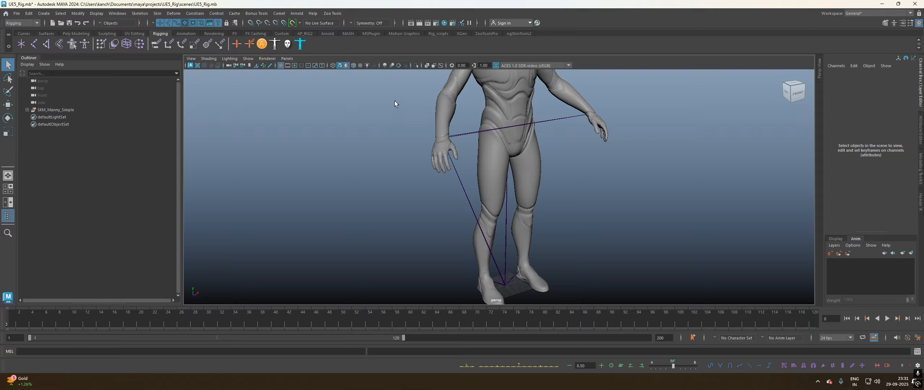
Temporarily show the joints through the mesh to inspect the imported skeleton, then restore the normal joint display.
{"action": "left_click", "coordinate": [441, 66]}
{"action": "middle_click_drag", "start_coordinate": [442, 104], "coordinate": [438, 166], "text": "alt"}
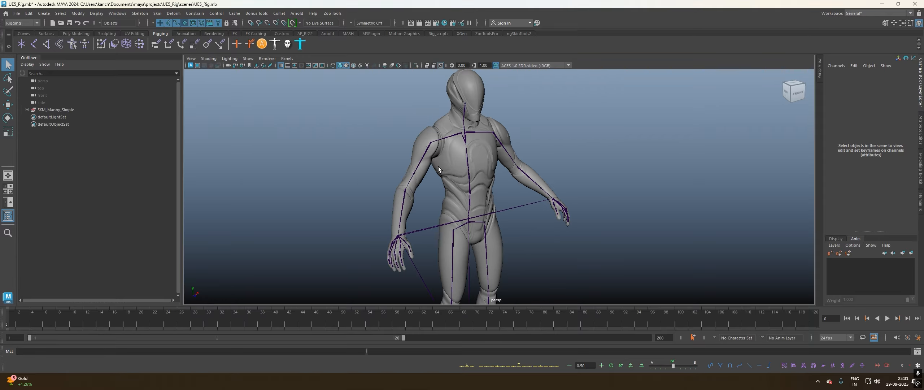
{"action": "left_click_drag", "start_coordinate": [449, 83], "coordinate": [385, 188], "text": "alt"}
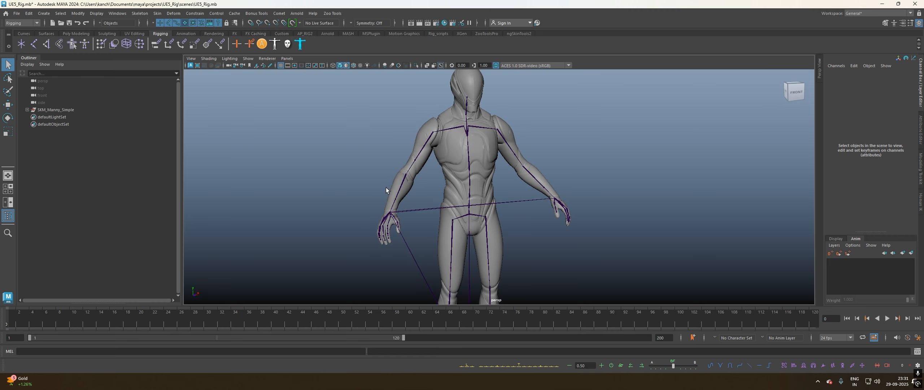
{"action": "left_click", "coordinate": [434, 65]}
Expand the SKM_Manny_Simple hierarchy, select the root joint and list the meshes inside the LOD group.
{"action": "left_click", "coordinate": [27, 110]}
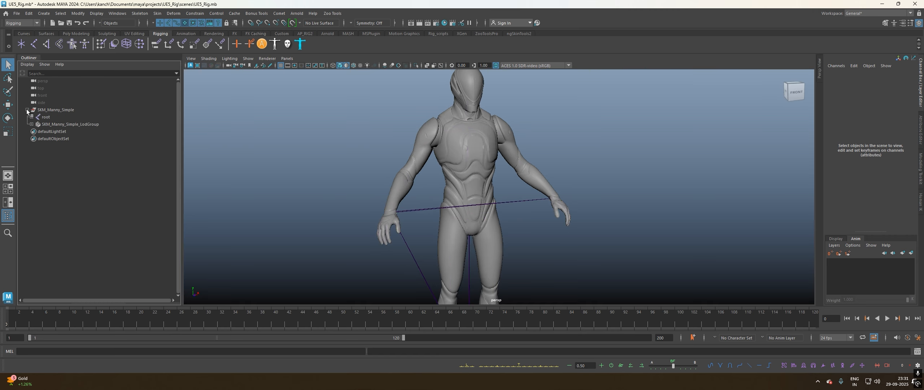
{"action": "left_click", "coordinate": [54, 116]}
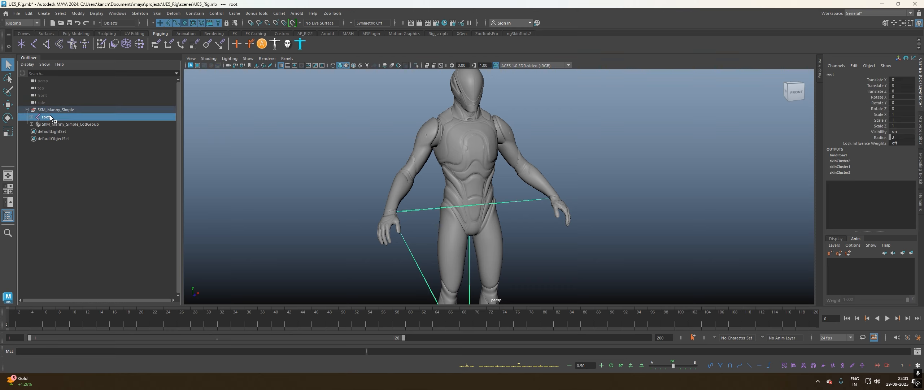
{"action": "left_click", "coordinate": [32, 124]}
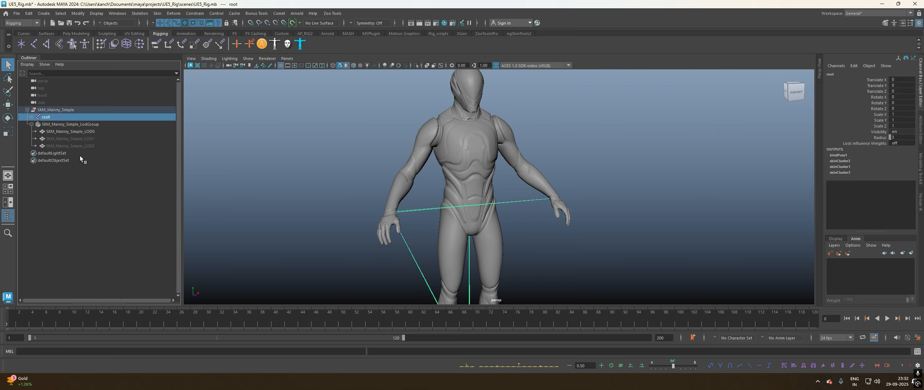
Check how the LOD group swaps meshes with camera distance, then collapse the group and clear the selection.
{"action": "scroll", "coordinate": [357, 141], "scroll_direction": "down", "scroll_amount": 10}
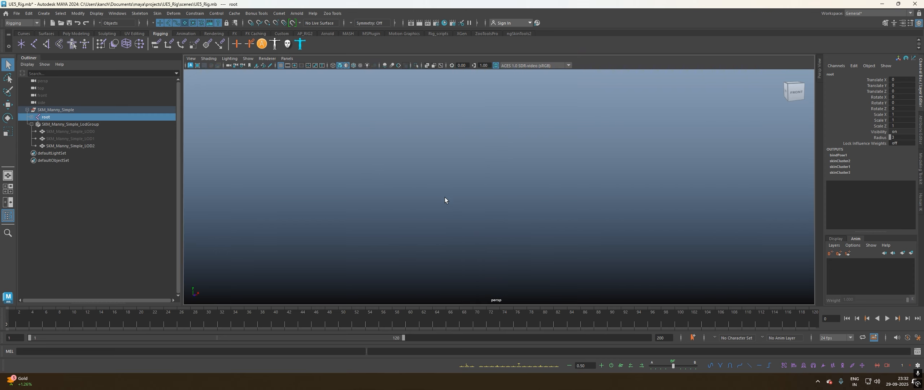
{"action": "key", "text": "f"}
{"action": "scroll", "coordinate": [445, 197], "scroll_direction": "down", "scroll_amount": 6}
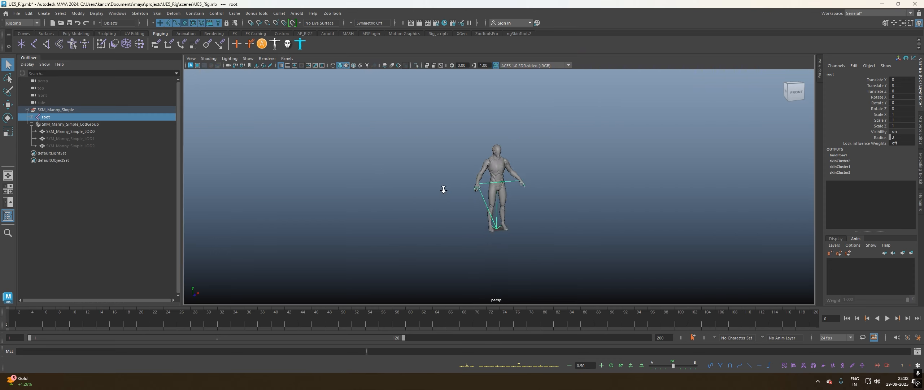
{"action": "scroll", "coordinate": [443, 186], "scroll_direction": "up", "scroll_amount": 10}
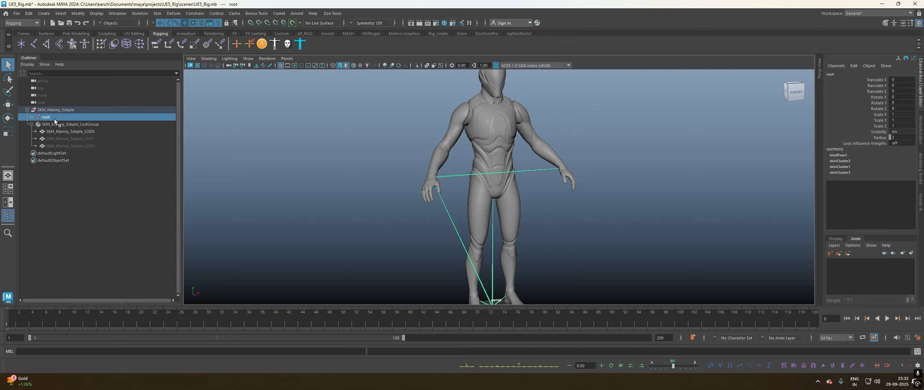
{"action": "left_click", "coordinate": [32, 123]}
{"action": "left_click", "coordinate": [244, 132]}
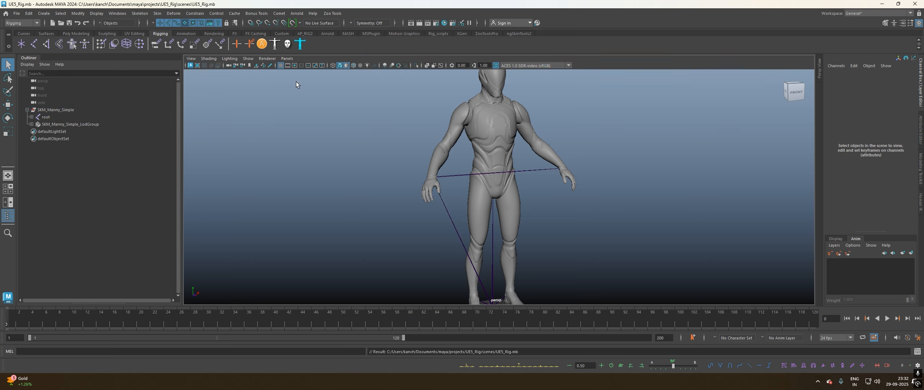
{"action": "left_click_drag", "start_coordinate": [524, 190], "coordinate": [516, 165], "text": "alt"}
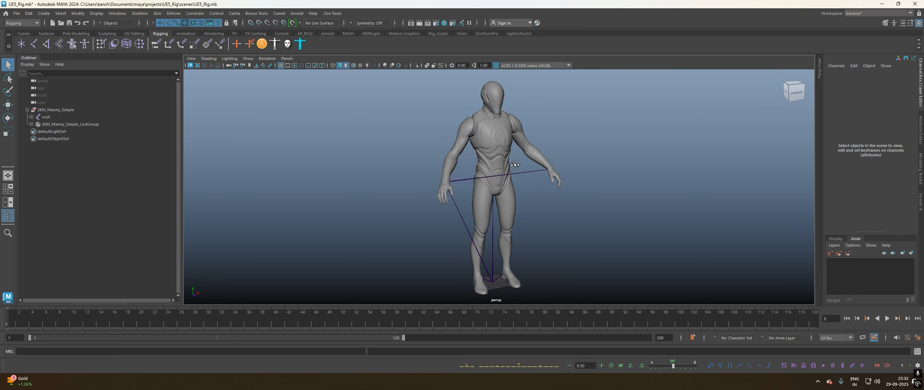
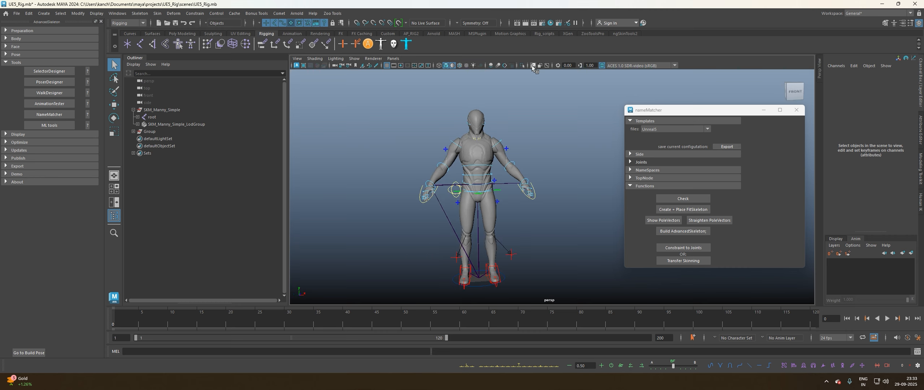
Turn on X-ray shading for the mesh and switch the viewport to the front view.
{"action": "left_click", "coordinate": [533, 65]}
{"action": "scroll", "coordinate": [485, 134], "scroll_direction": "up", "scroll_amount": 5}
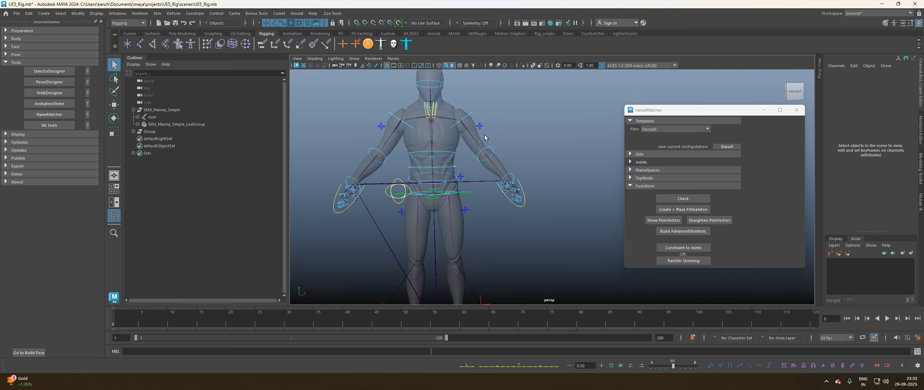
{"action": "key", "text": "space"}
{"action": "mouse_move", "coordinate": [479, 143]}
{"action": "left_mouse_down"}
{"action": "mouse_move", "coordinate": [481, 155]}
{"action": "mouse_move", "coordinate": [488, 151]}
{"action": "left_mouse_up"}
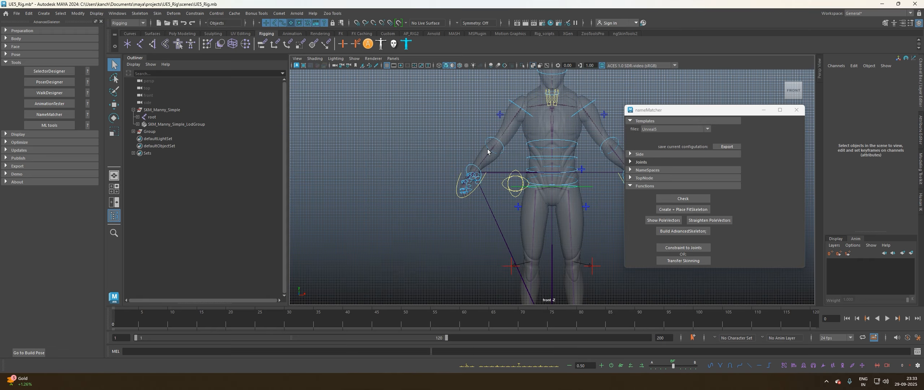
Select the FKScapula_L control curve near the neck and switch to component selection mode.
{"action": "middle_click_drag", "start_coordinate": [498, 179], "coordinate": [459, 183], "text": "alt"}
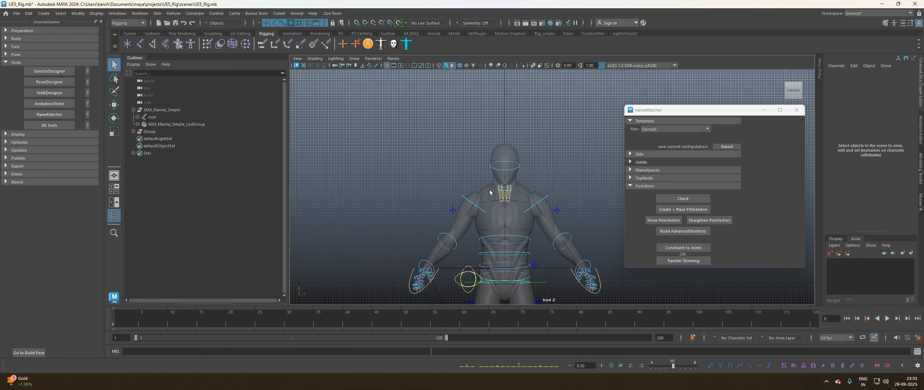
{"action": "scroll", "coordinate": [503, 194], "scroll_direction": "up", "scroll_amount": 10}
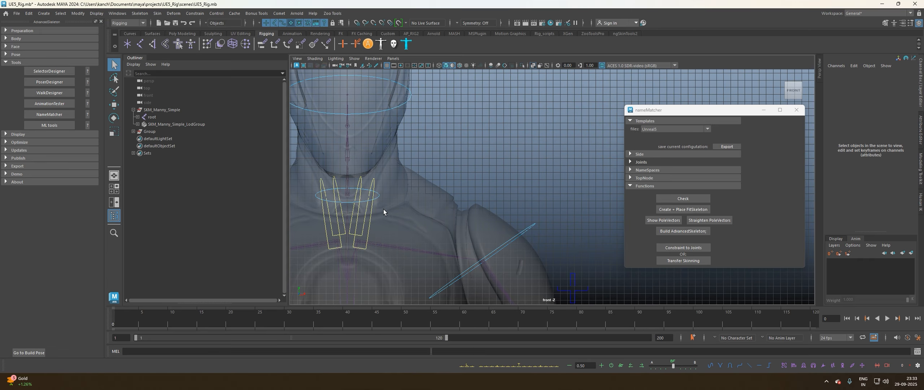
{"action": "left_click", "coordinate": [372, 209]}
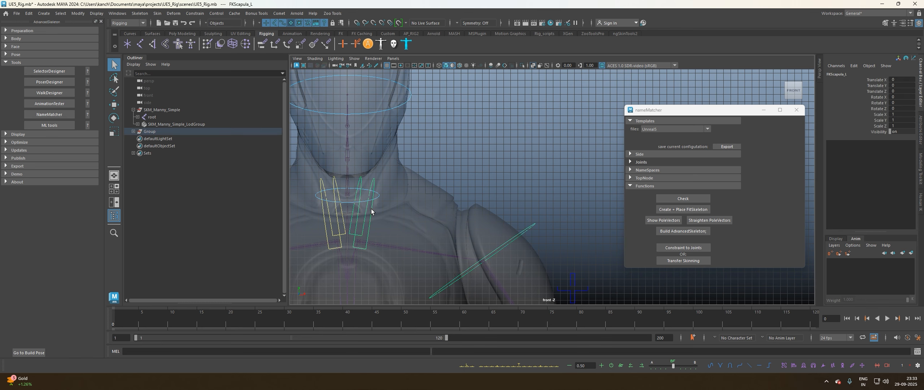
{"action": "scroll", "coordinate": [371, 209], "scroll_direction": "down", "scroll_amount": 5}
{"action": "scroll", "coordinate": [371, 209], "scroll_direction": "down", "scroll_amount": 2}
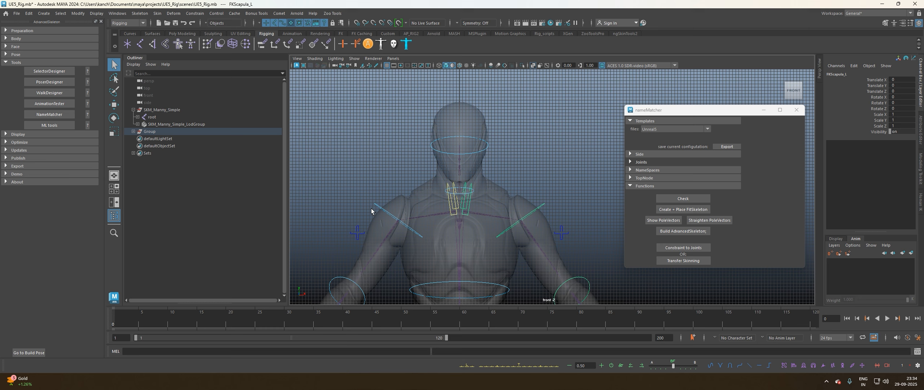
{"action": "key", "text": "F8"}
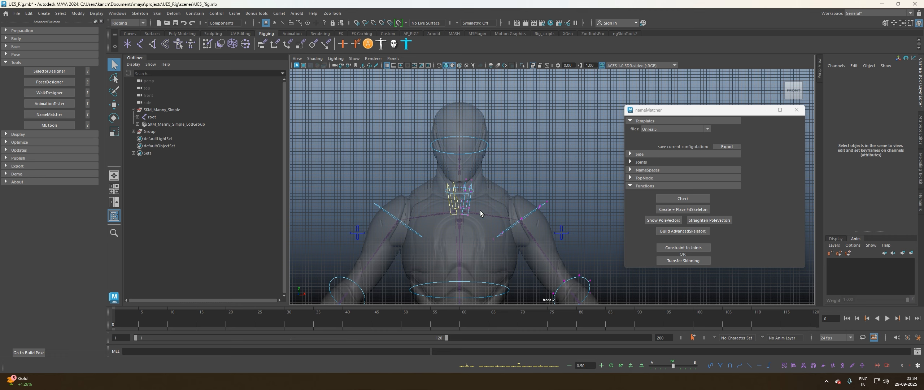
Move all control points of the FKScapula_L curve outward from the neck onto the character's left shoulder.
{"action": "left_click_drag", "start_coordinate": [483, 228], "coordinate": [446, 176]}
{"action": "key", "text": "w"}
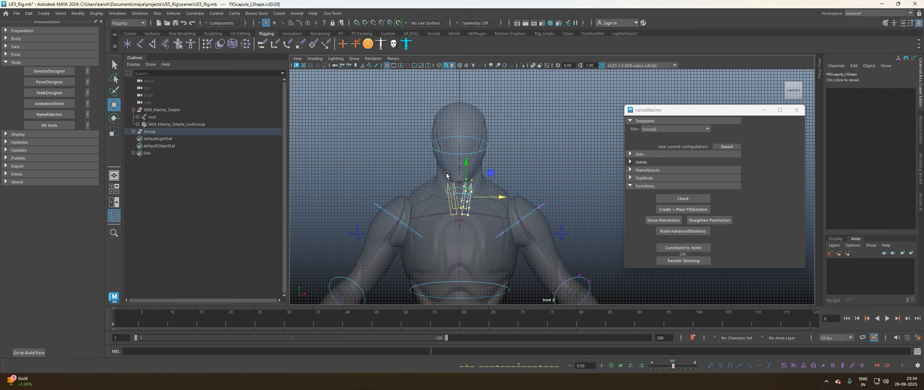
{"action": "left_click_drag", "start_coordinate": [499, 197], "coordinate": [537, 198]}
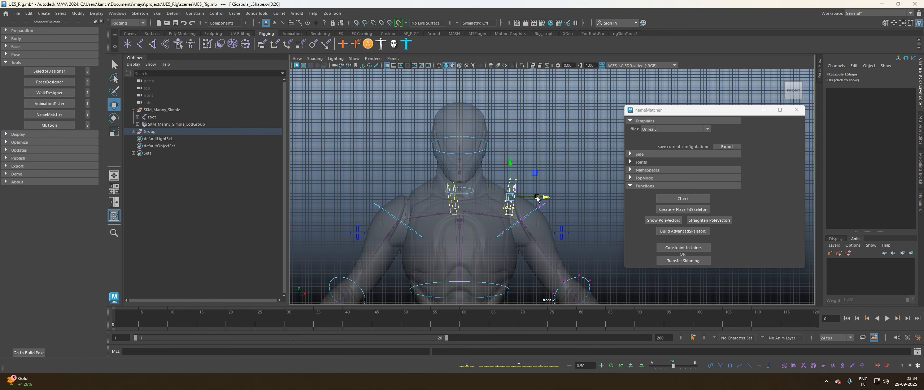
Select the FKScapula_R control curve and move all its control points outward onto the character's right shoulder.
{"action": "left_click_drag", "start_coordinate": [453, 204], "coordinate": [439, 187]}
{"action": "right_click_drag", "start_coordinate": [516, 148], "coordinate": [544, 136]}
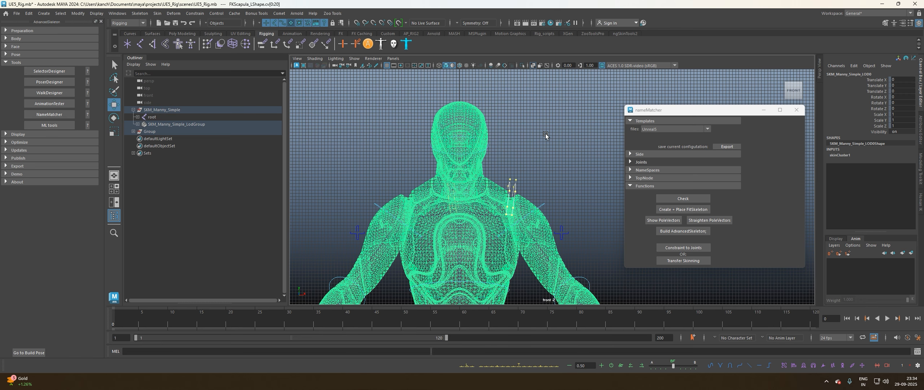
{"action": "left_click", "coordinate": [544, 136]}
{"action": "left_click", "coordinate": [456, 203]}
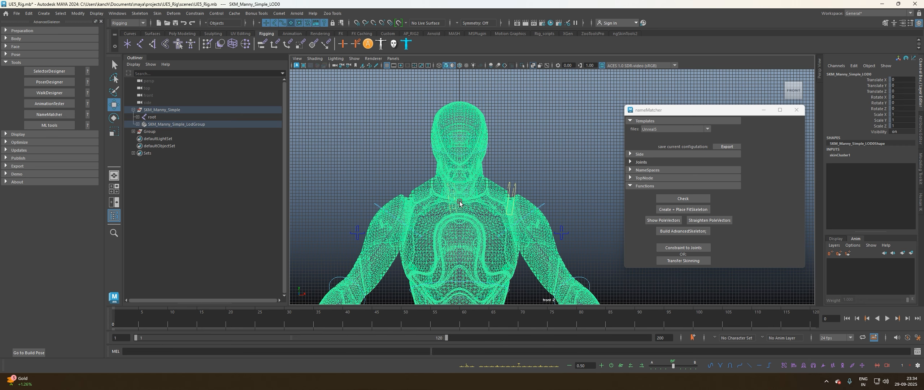
{"action": "left_click", "coordinate": [429, 115]}
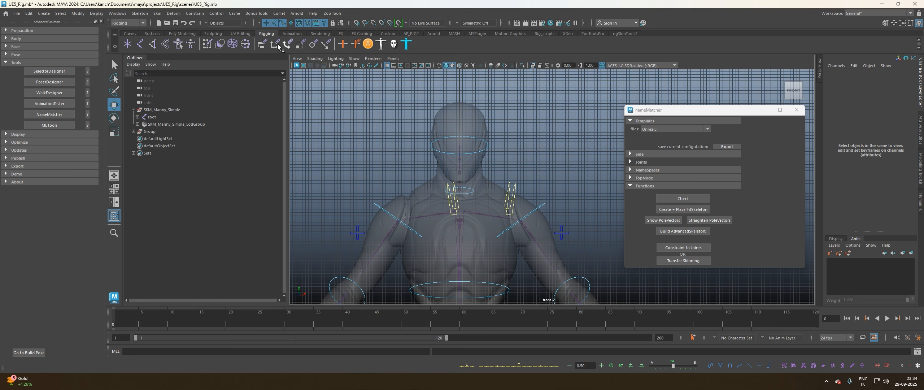
{"action": "left_click", "coordinate": [456, 204]}
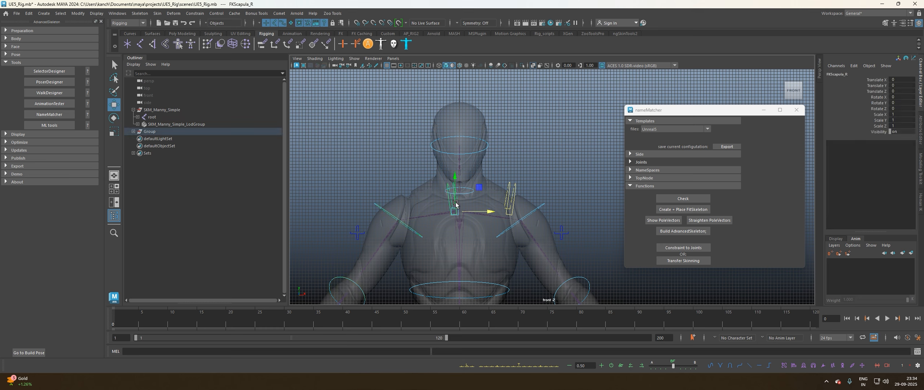
{"action": "key", "text": "F8"}
{"action": "left_click_drag", "start_coordinate": [432, 176], "coordinate": [440, 205]}
Scale down the HipSwinger_M curve's control points and place the curve beside the character's right hip.
{"action": "scroll", "coordinate": [402, 249], "scroll_direction": "down", "scroll_amount": 2}
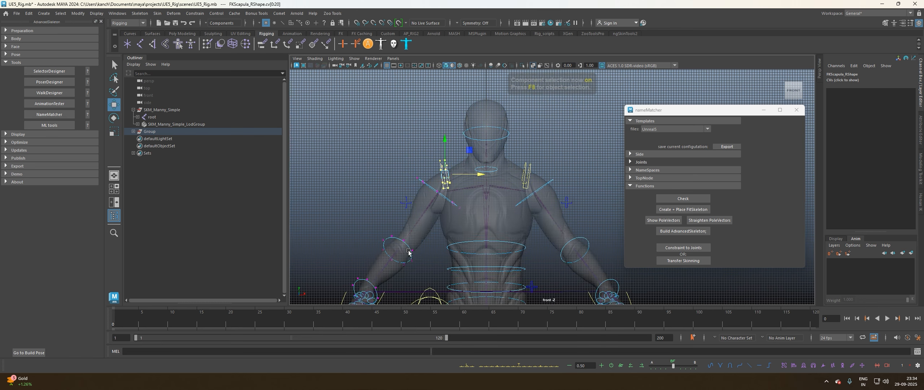
{"action": "middle_click_drag", "start_coordinate": [430, 295], "coordinate": [447, 217], "text": "alt"}
{"action": "left_click_drag", "start_coordinate": [394, 185], "coordinate": [487, 269]}
{"action": "key", "text": "r"}
{"action": "mouse_move", "coordinate": [449, 231]}
{"action": "left_mouse_down"}
{"action": "mouse_move", "coordinate": [422, 231]}
{"action": "mouse_move", "coordinate": [461, 230]}
{"action": "left_mouse_up"}
{"action": "key", "text": "w"}
{"action": "scroll", "coordinate": [522, 233], "scroll_direction": "down", "scroll_amount": 3}
{"action": "middle_click_drag", "start_coordinate": [519, 240], "coordinate": [463, 220], "text": "alt"}
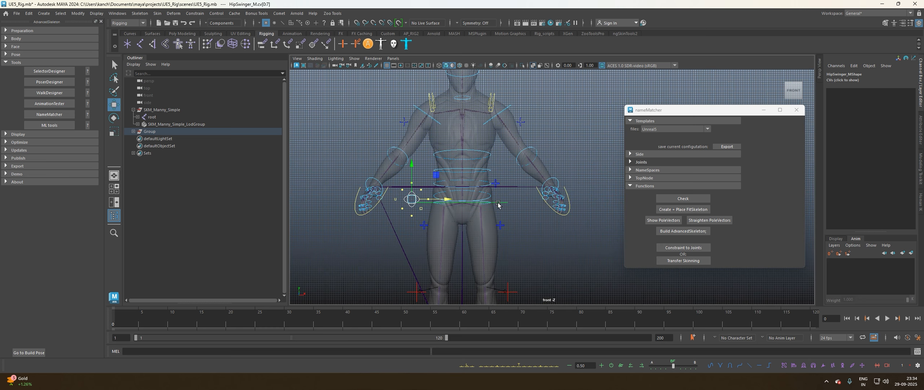
Switch to the perspective view, return to object selection mode and clear the selection.
{"action": "key", "text": "space"}
{"action": "left_click_drag", "start_coordinate": [511, 148], "coordinate": [422, 146]}
{"action": "scroll", "coordinate": [524, 176], "scroll_direction": "up", "scroll_amount": 3}
{"action": "middle_click_drag", "start_coordinate": [422, 145], "coordinate": [435, 163], "text": "alt"}
{"action": "left_click", "coordinate": [417, 134]}
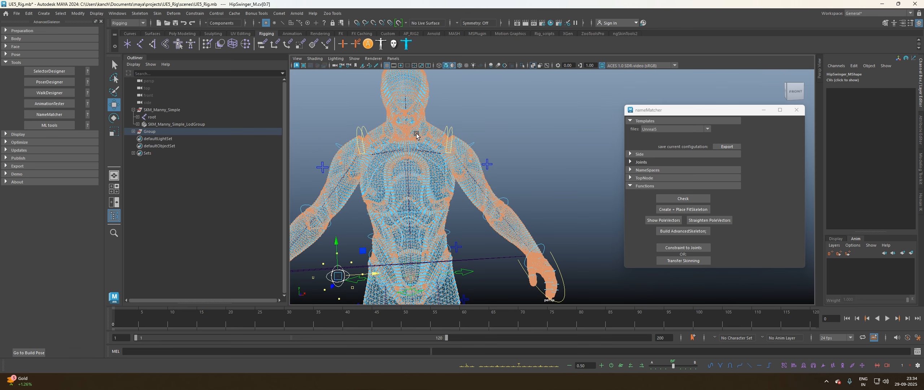
{"action": "right_click_drag", "start_coordinate": [476, 102], "coordinate": [520, 93]}
{"action": "left_click", "coordinate": [520, 93]}
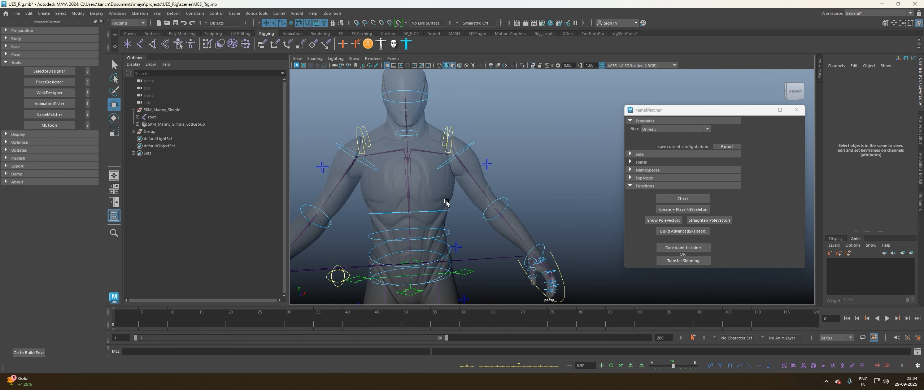
Turn off X-ray shading for the mesh and close the nameMatcher window.
{"action": "key", "text": "space"}
{"action": "left_click", "coordinate": [533, 65]}
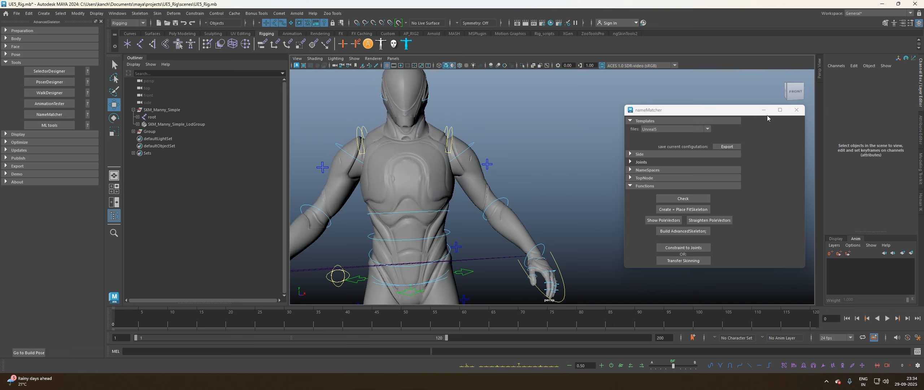
{"action": "left_click", "coordinate": [796, 109]}
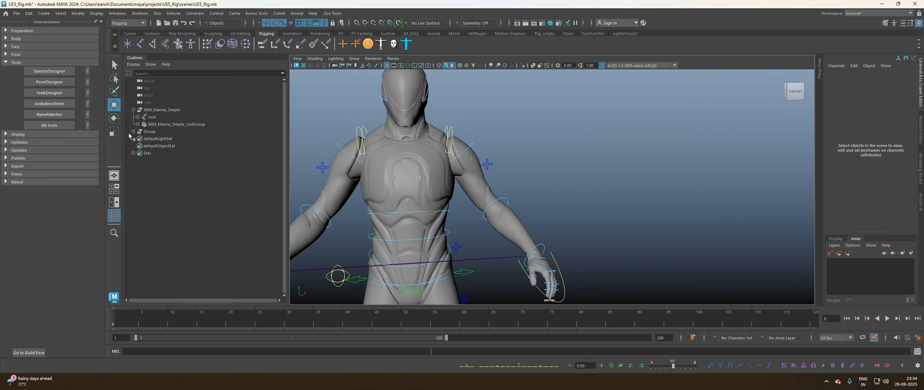
Expand the rig's Group in a narrower Outliner and display the joints through the mesh.
{"action": "scroll", "coordinate": [459, 169], "scroll_direction": "down", "scroll_amount": 3}
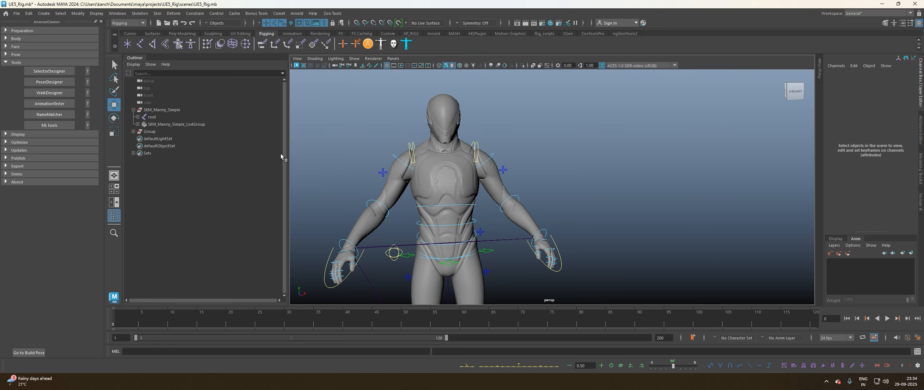
{"action": "left_click", "coordinate": [134, 131]}
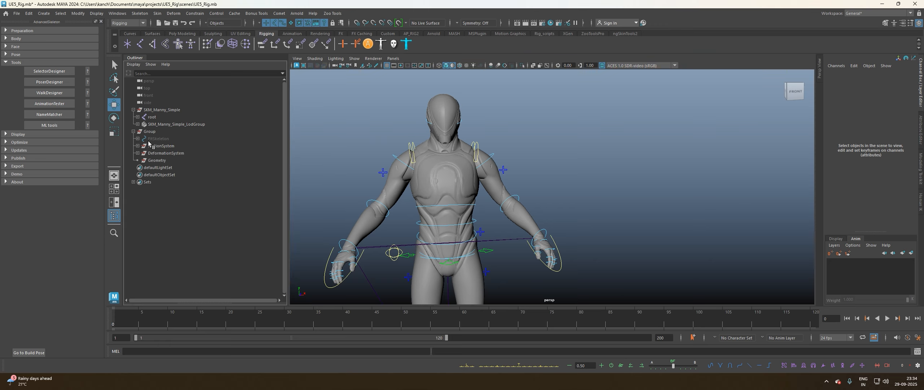
{"action": "left_click_drag", "start_coordinate": [287, 154], "coordinate": [237, 148]}
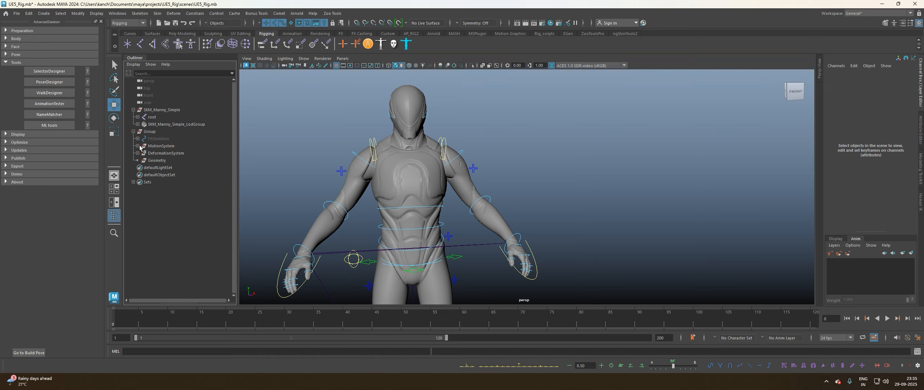
{"action": "left_click", "coordinate": [496, 66]}
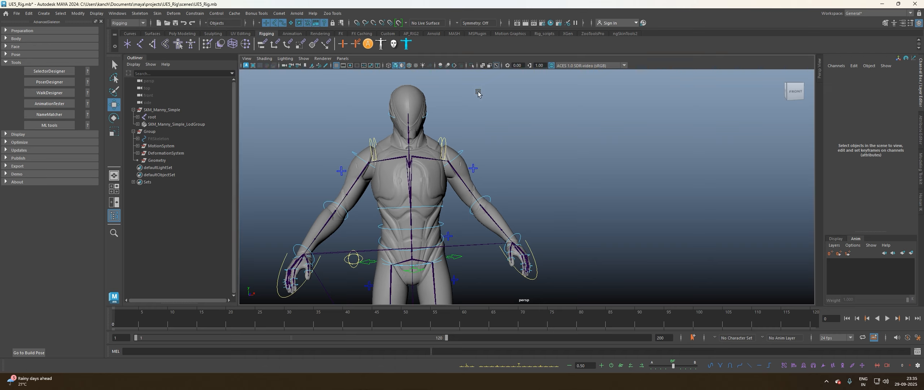
Examine MotionSystem and DeformationSystem by selecting each, then expand DeformationSystem and Root_M to list the joints.
{"action": "left_click", "coordinate": [164, 146]}
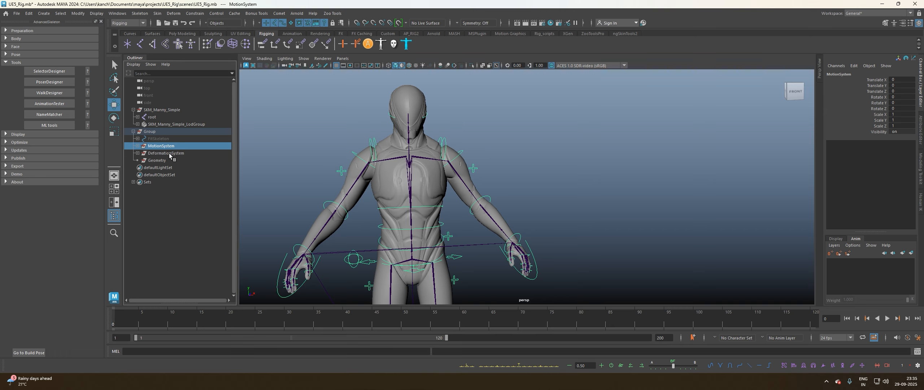
{"action": "left_click", "coordinate": [168, 153]}
{"action": "left_click", "coordinate": [138, 153]}
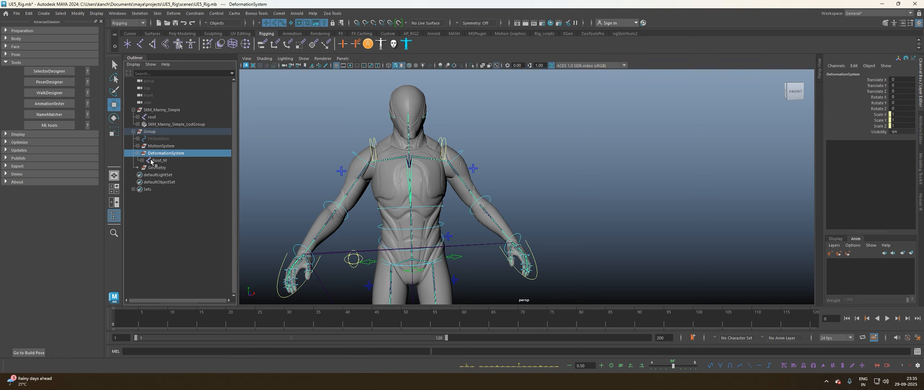
{"action": "left_click", "coordinate": [161, 161]}
{"action": "left_click", "coordinate": [142, 160]}
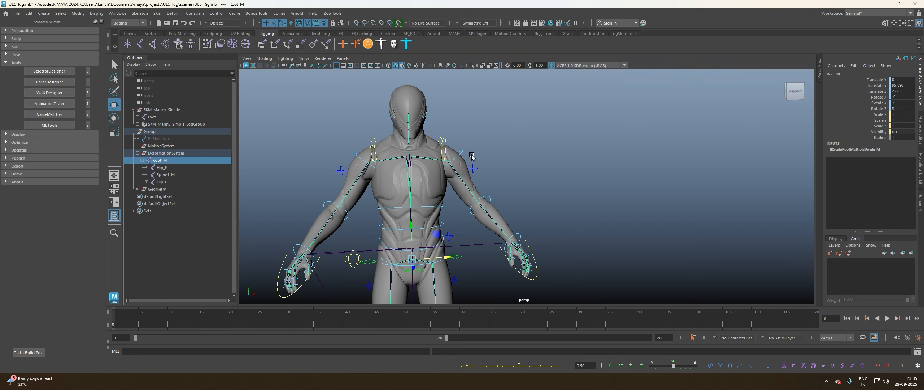
Inspect the Shoulder_L, Root_M, Hip_R and Spine1_M deformation joints and undo the accidental joint rotation.
{"action": "left_click", "coordinate": [456, 174]}
{"action": "key", "text": "e"}
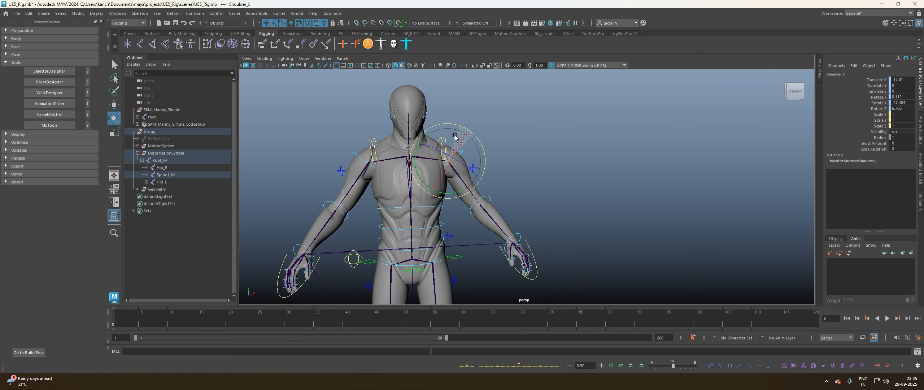
{"action": "scroll", "coordinate": [474, 160], "scroll_direction": "up", "scroll_amount": 1}
{"action": "left_click", "coordinate": [159, 161]}
{"action": "left_click", "coordinate": [175, 168]}
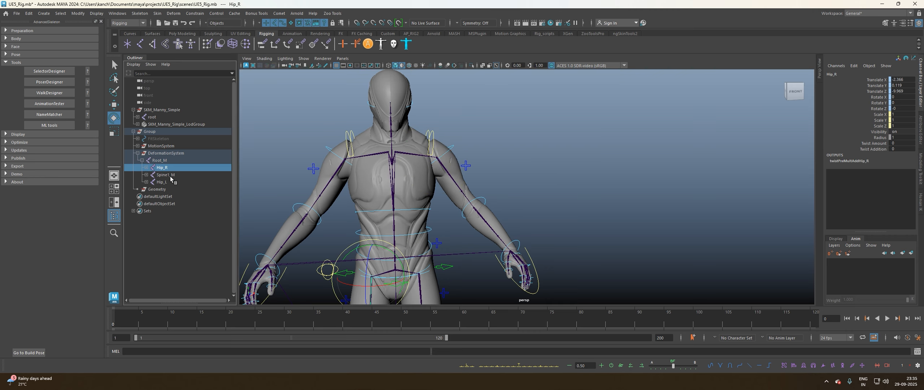
{"action": "left_click", "coordinate": [171, 174]}
{"action": "key", "text": "ctrl+z"}
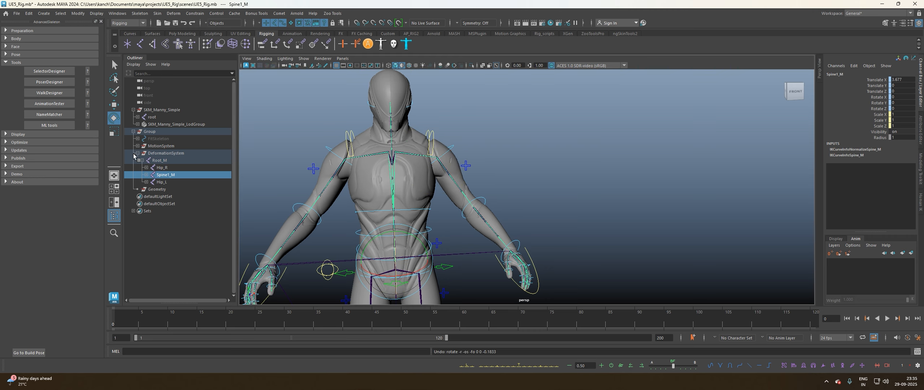
Test-rotate the FKShoulder_L control to raise the left arm, select the ElbowPart1_L joint, and undo the rotation.
{"action": "scroll", "coordinate": [484, 178], "scroll_direction": "up", "scroll_amount": 2}
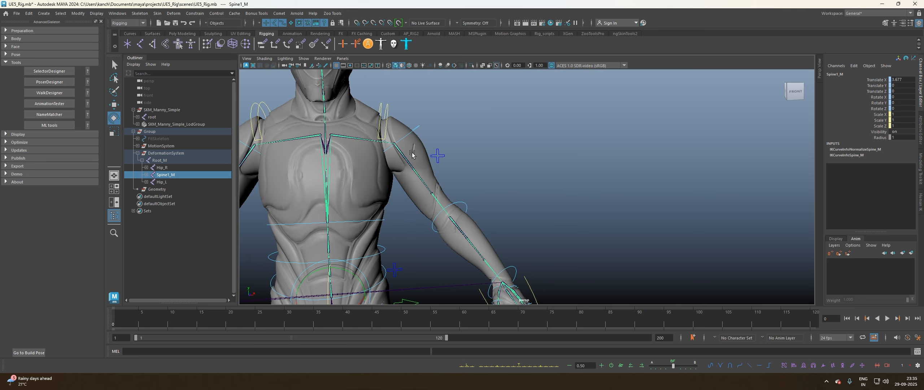
{"action": "left_click", "coordinate": [415, 136]}
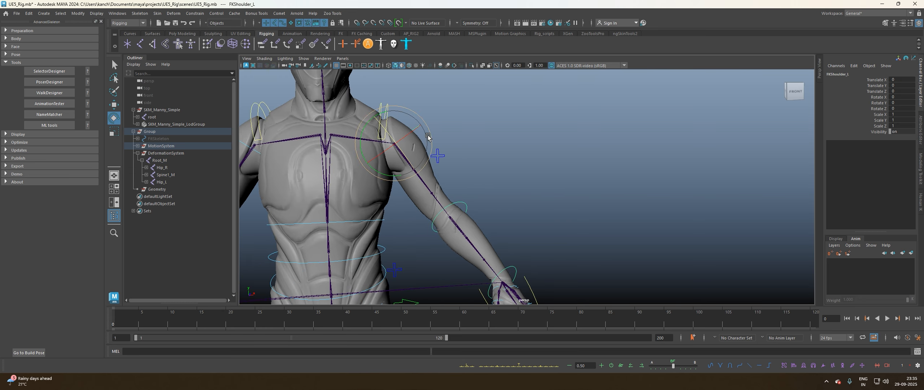
{"action": "left_click_drag", "start_coordinate": [429, 138], "coordinate": [416, 100]}
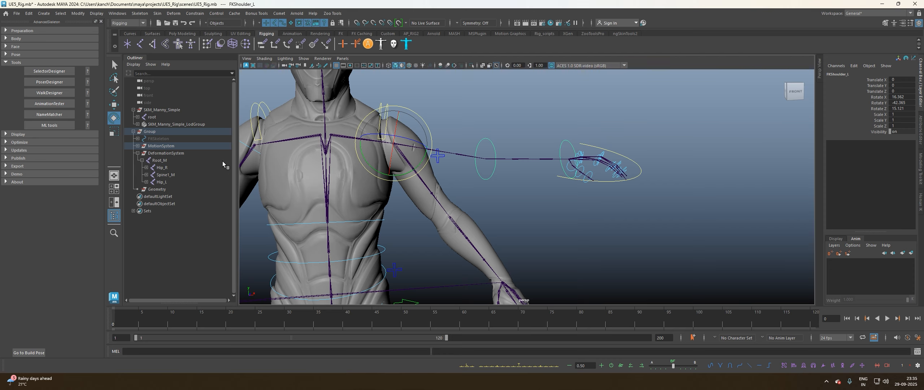
{"action": "left_click", "coordinate": [531, 161]}
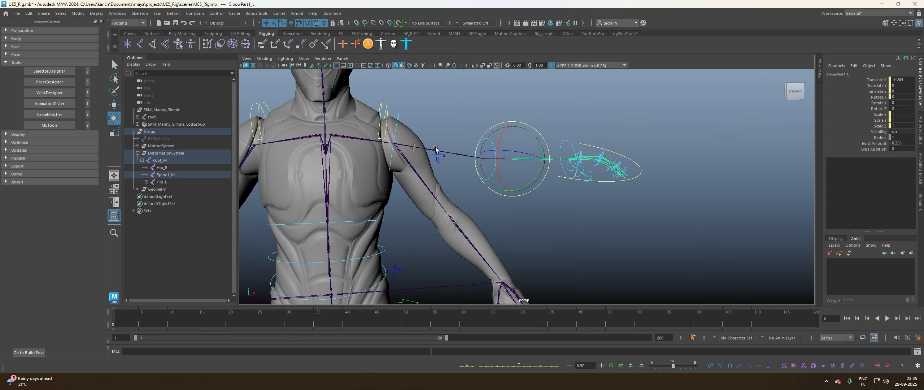
{"action": "key", "text": "ctrl+z"}
{"action": "key", "text": "ctrl+z"}
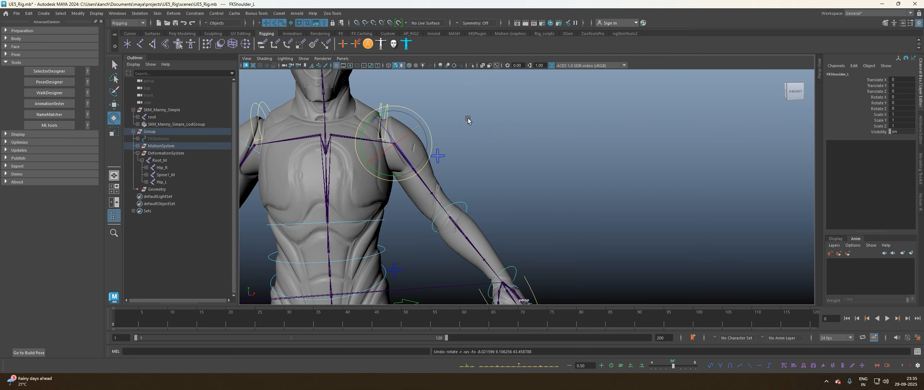
Reopen nameMatcher, constrain the imported skeleton to the AdvancedSkeleton deformation joints and clear the selection.
{"action": "left_click", "coordinate": [50, 114]}
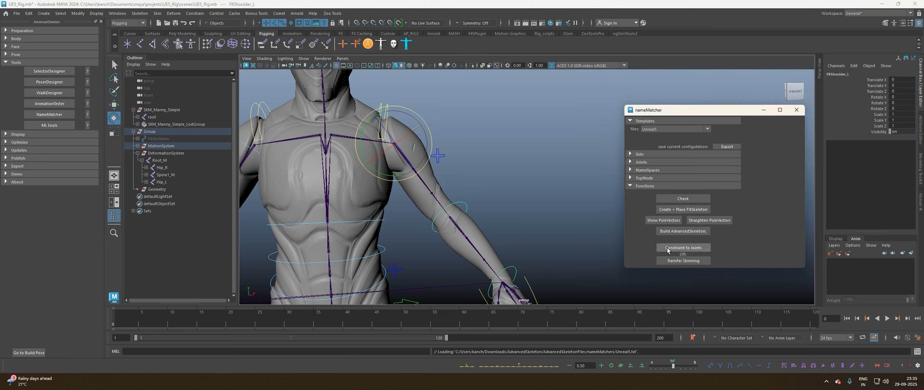
{"action": "left_click", "coordinate": [451, 177]}
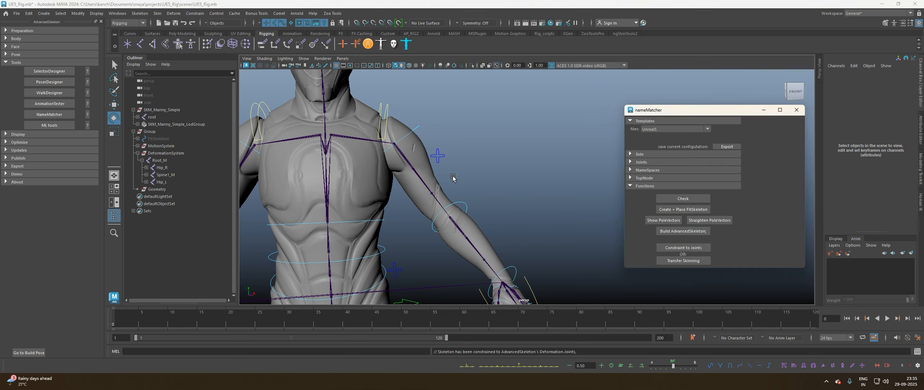
Test that the mesh follows FKShoulder_L by rotating the left arm up, then undo the rotation and deselect.
{"action": "left_click", "coordinate": [414, 128]}
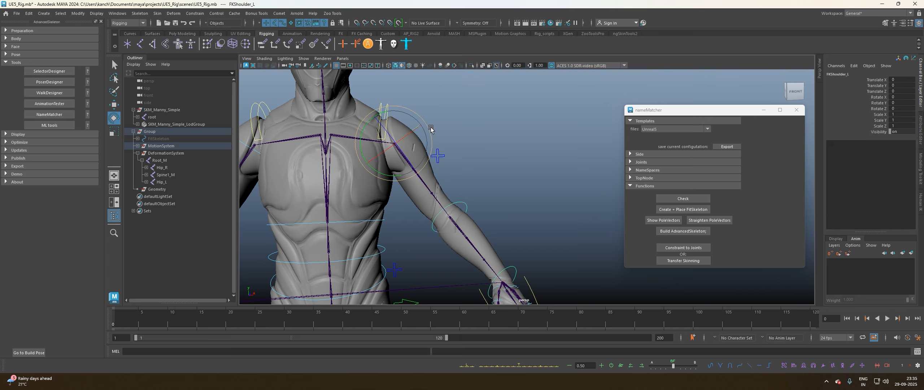
{"action": "left_click_drag", "start_coordinate": [431, 129], "coordinate": [424, 96]}
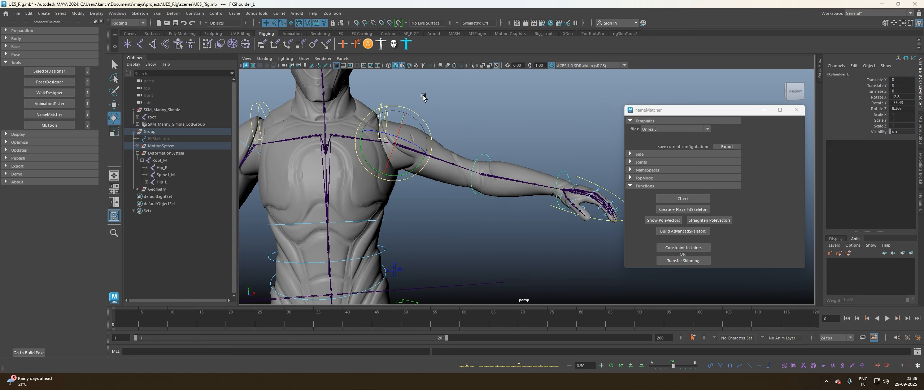
{"action": "key", "text": "ctrl+z"}
{"action": "left_click", "coordinate": [533, 118]}
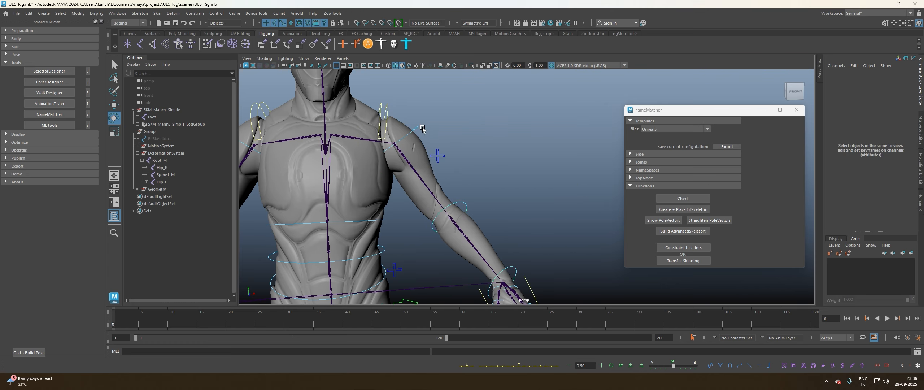
Compare the FKShoulder_L control, the Root_M deformation joint and the imported root joint by selecting each.
{"action": "left_click", "coordinate": [423, 127]}
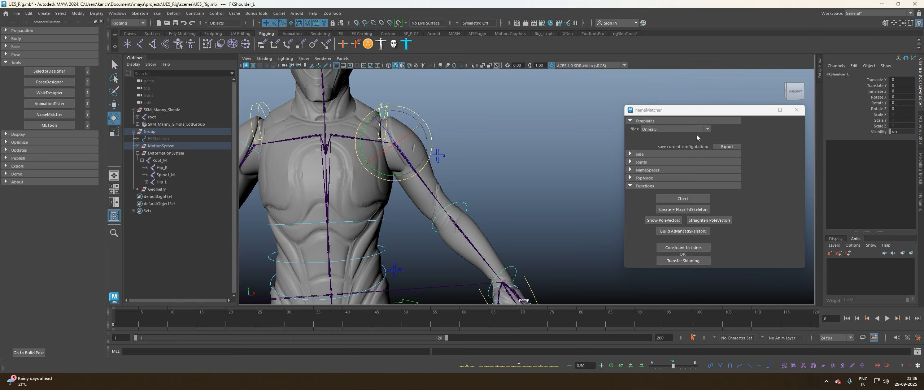
{"action": "left_click", "coordinate": [173, 160]}
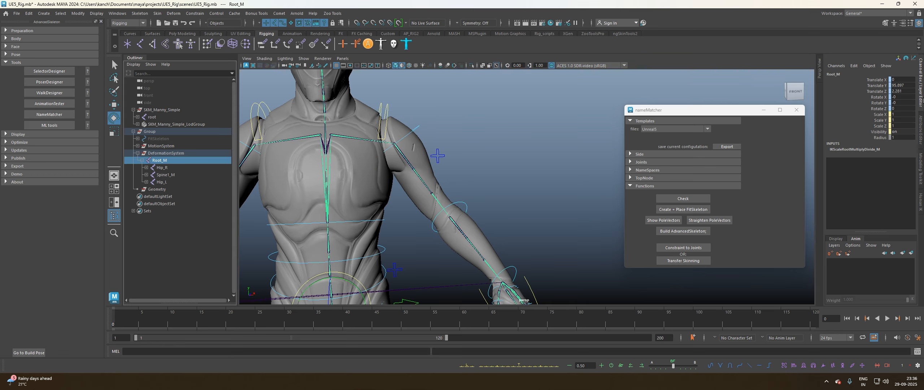
{"action": "left_click", "coordinate": [167, 117]}
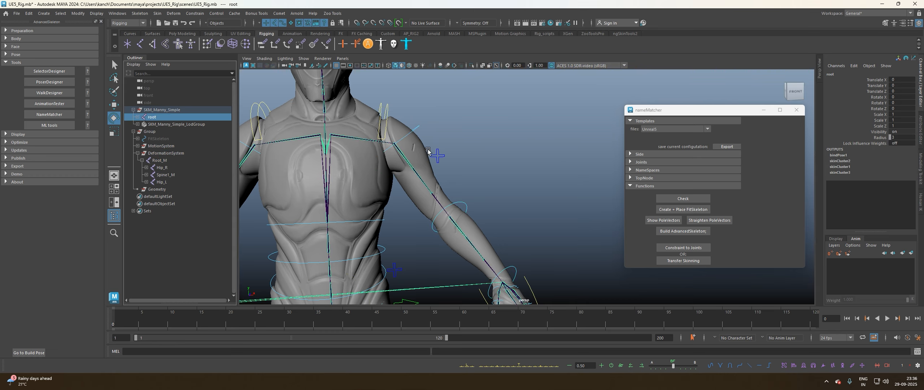
Select the FKShoulder_L control on the rig and close the nameMatcher window.
{"action": "left_click", "coordinate": [419, 131]}
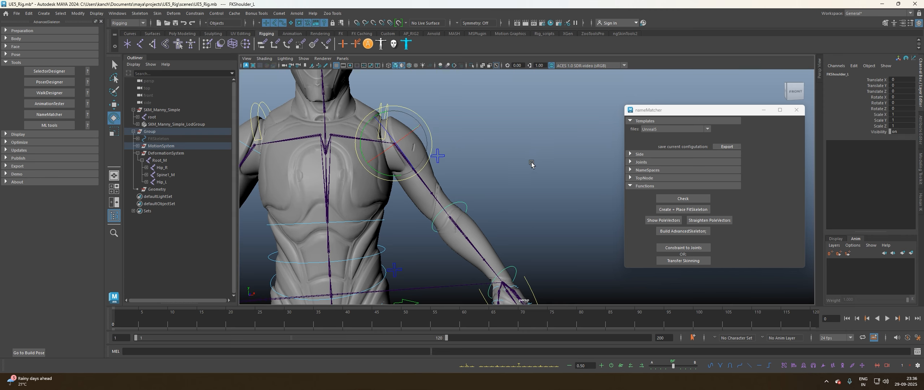
{"action": "scroll", "coordinate": [531, 168], "scroll_direction": "down", "scroll_amount": 3}
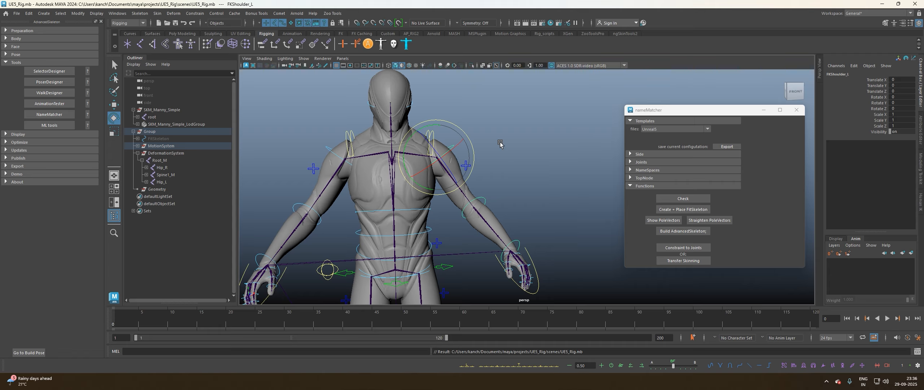
{"action": "left_click_drag", "start_coordinate": [531, 148], "coordinate": [600, 151], "text": "alt"}
{"action": "left_click", "coordinate": [796, 110]}
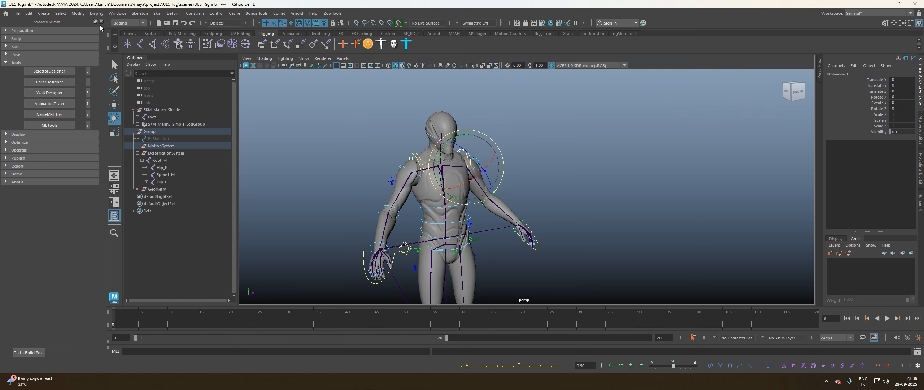
Save the scene under the new name UE5_Walk.mb in the UE5_Rig project's scenes folder.
{"action": "left_click", "coordinate": [17, 13]}
{"action": "left_click", "coordinate": [43, 47]}
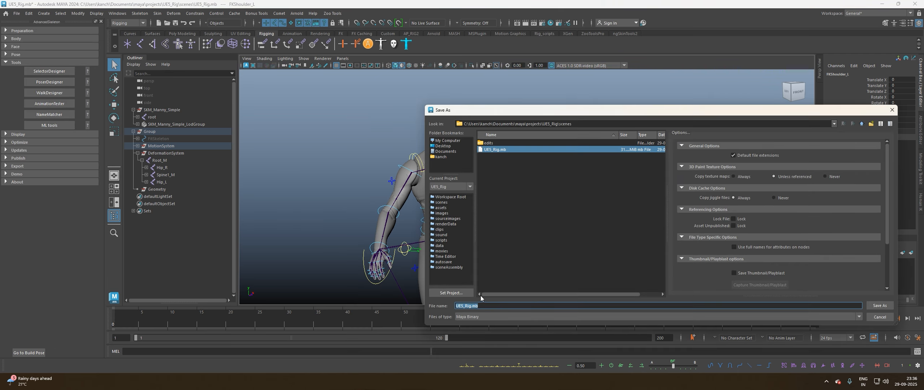
{"action": "left_click", "coordinate": [469, 306]}
{"action": "key", "text": "BackSpace"}
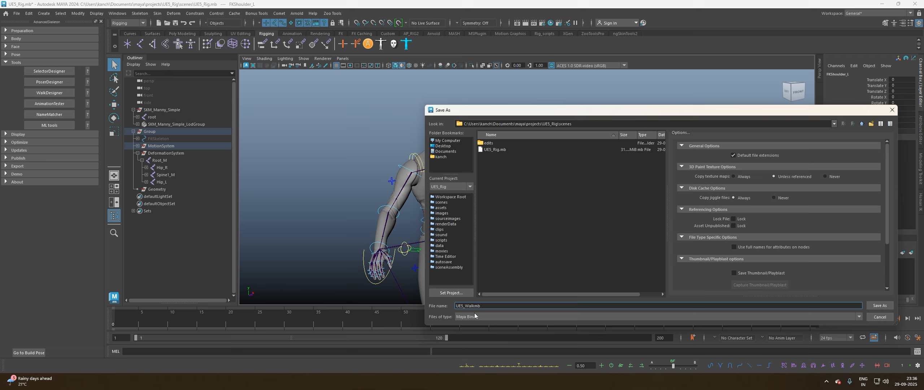
{"action": "key", "text": "Return"}
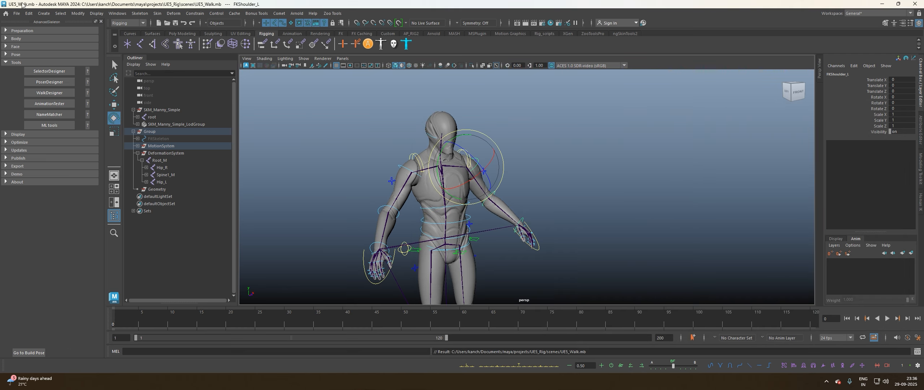
{"action": "left_click_drag", "start_coordinate": [603, 198], "coordinate": [539, 227], "text": "alt"}
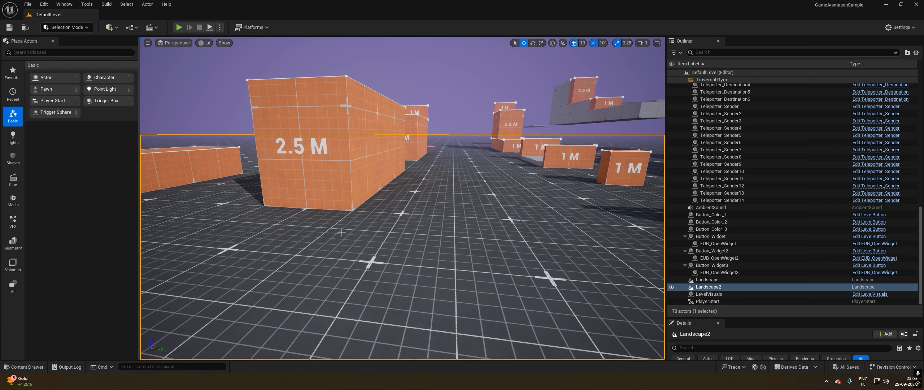
Switch to Unreal Editor and browse the project content to Characters/UEFN_Mannequin/Animations/Walk.
{"action": "left_click", "coordinate": [22, 366]}
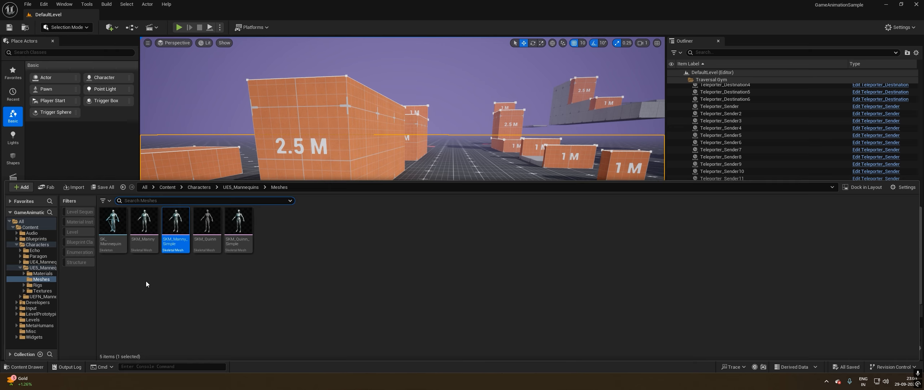
{"action": "left_click", "coordinate": [168, 187]}
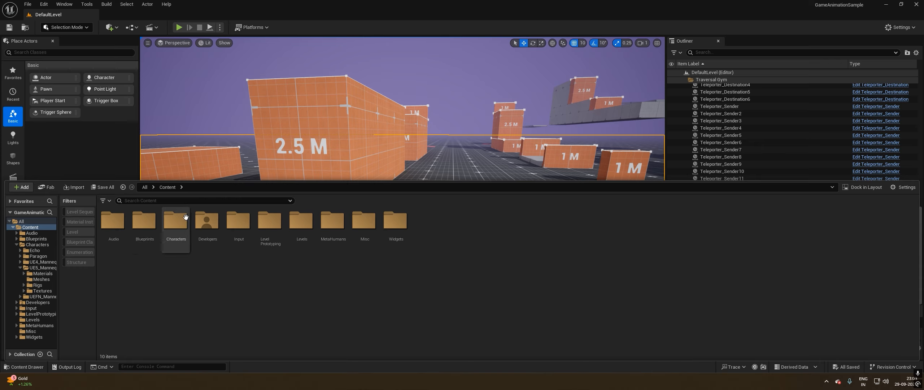
{"action": "double_click", "coordinate": [169, 221]}
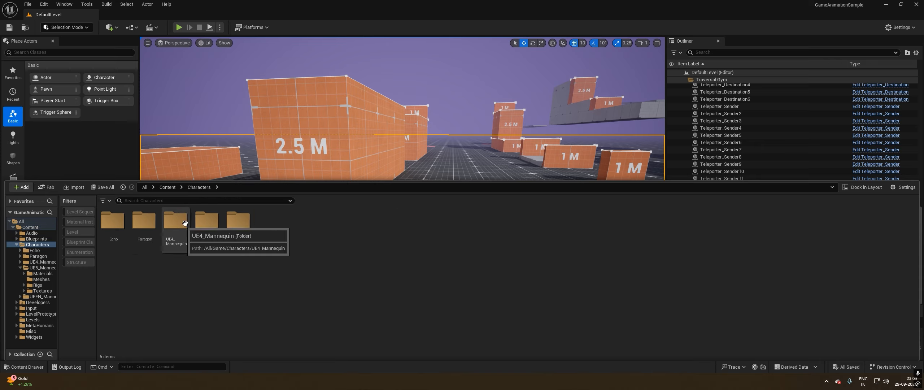
{"action": "double_click", "coordinate": [238, 221]}
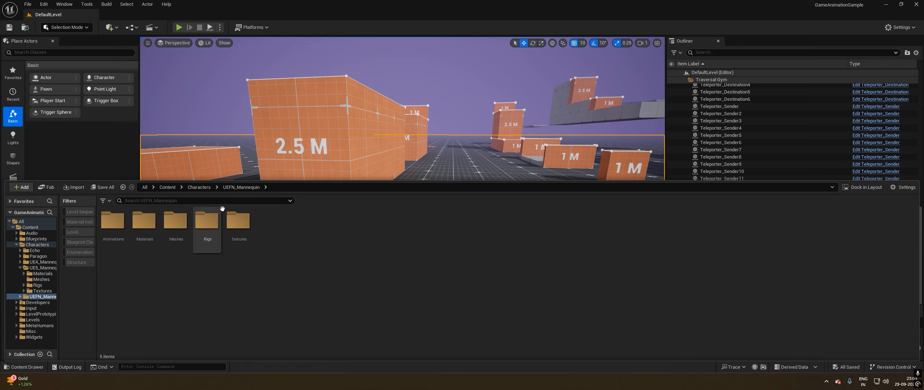
{"action": "double_click", "coordinate": [113, 221]}
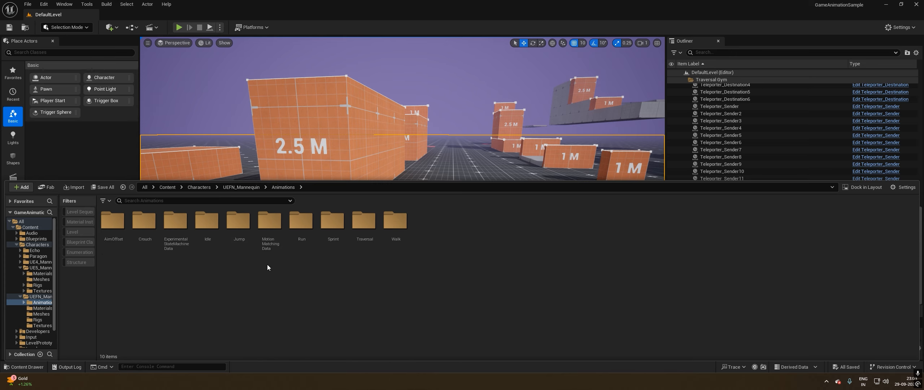
{"action": "double_click", "coordinate": [396, 221]}
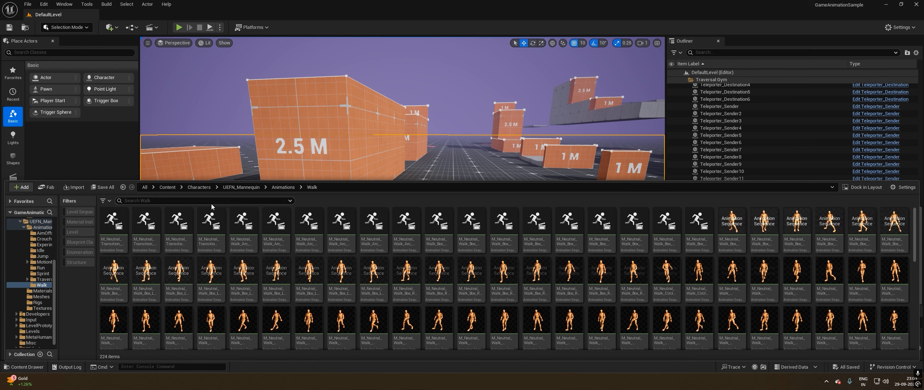
Filter the Walk animations by "loop", open M_Neutral_Walk_Loop_F and inspect its preview from the side.
{"action": "scroll", "coordinate": [471, 274], "scroll_direction": "down", "scroll_amount": 5}
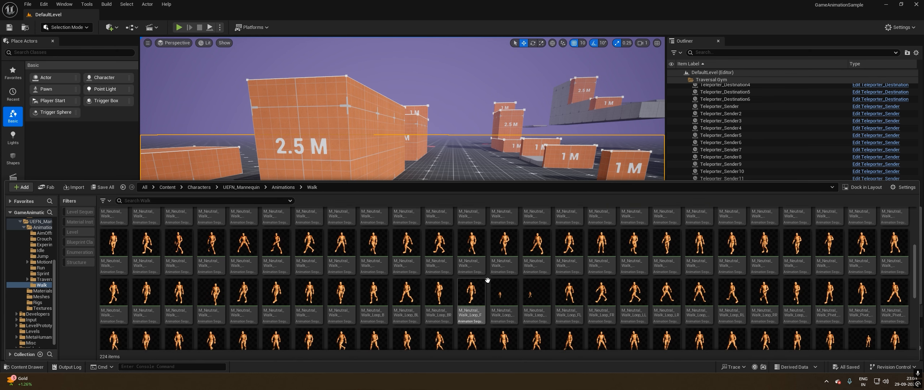
{"action": "scroll", "coordinate": [487, 280], "scroll_direction": "up", "scroll_amount": 3}
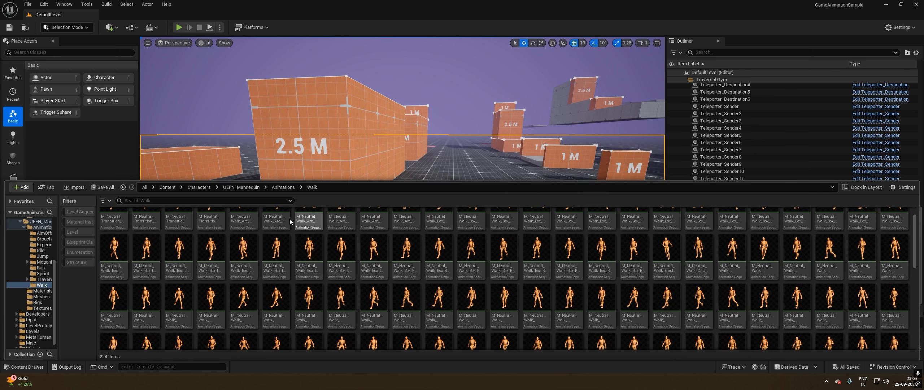
{"action": "left_click", "coordinate": [246, 201]}
{"action": "type", "text": "loop"}
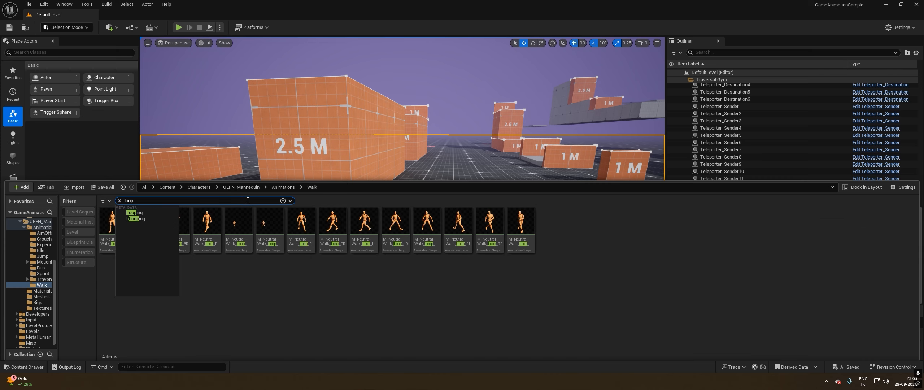
{"action": "left_click", "coordinate": [305, 270]}
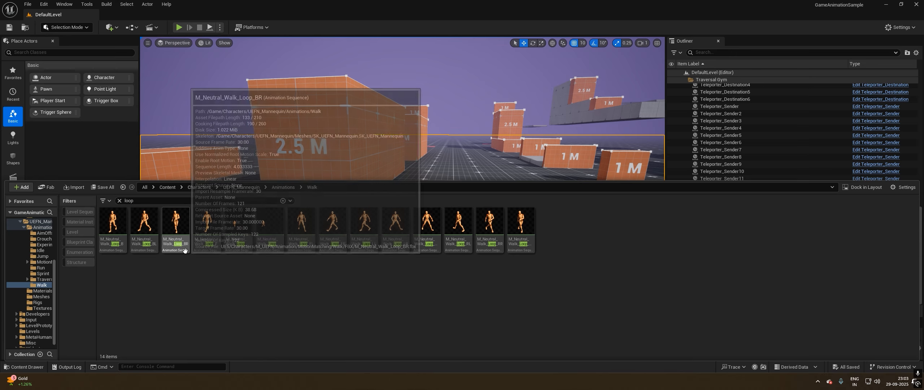
{"action": "mouse_move", "coordinate": [215, 248]}
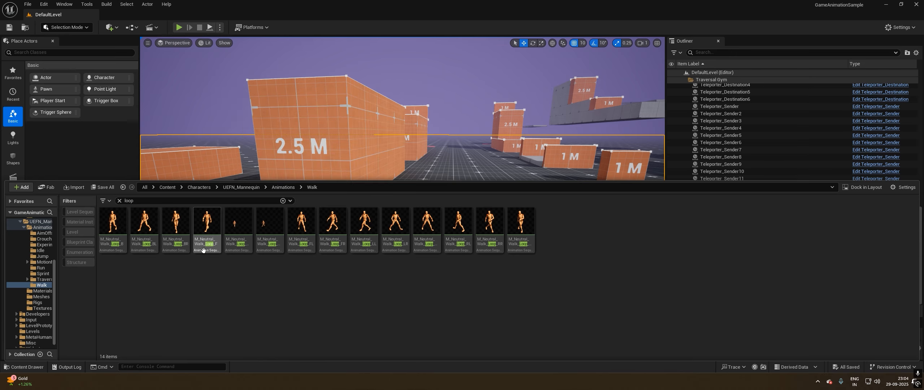
{"action": "double_click", "coordinate": [206, 242]}
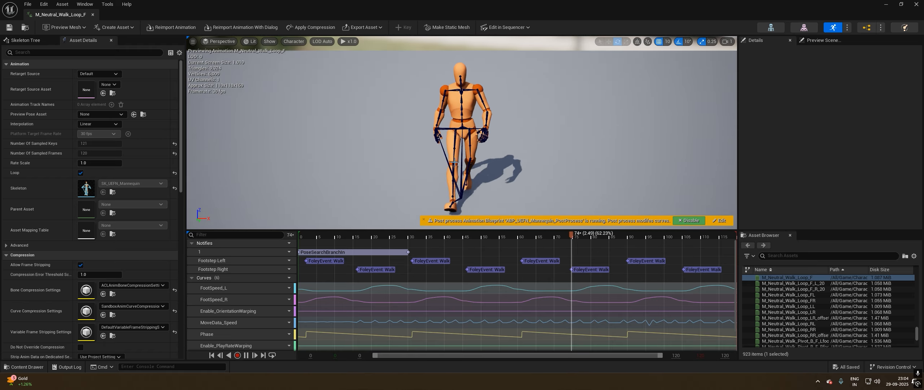
{"action": "left_click_drag", "start_coordinate": [454, 161], "coordinate": [374, 182]}
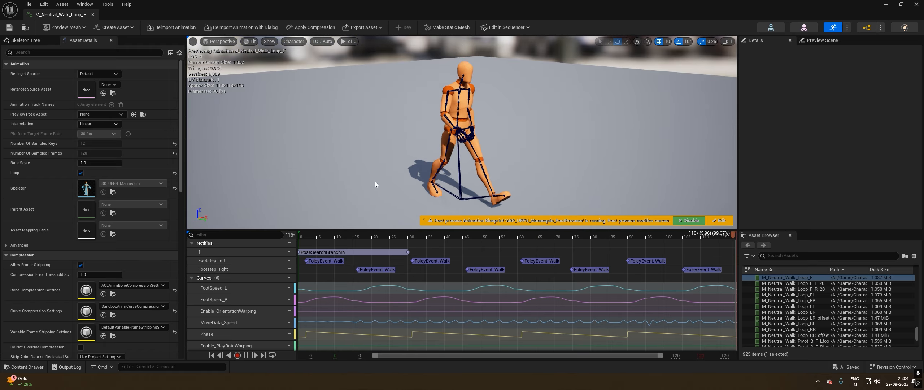
Filter the asset details by "root", toggle Enable Root Motion to preview the walk's travel, and switch the option back.
{"action": "left_click", "coordinate": [60, 51]}
{"action": "type", "text": "ro"}
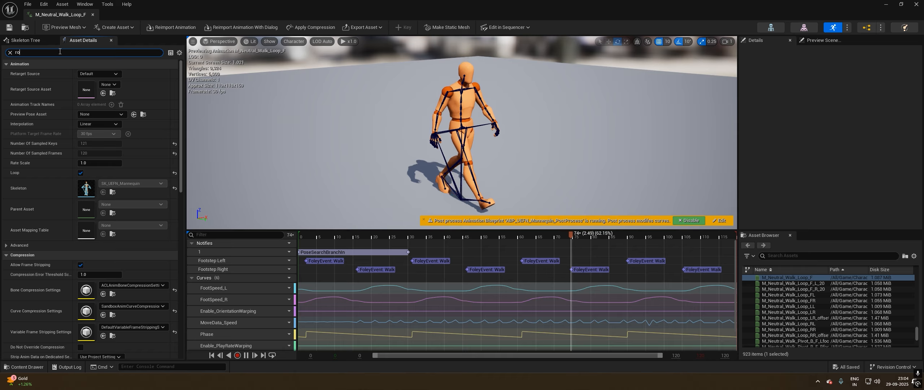
{"action": "type", "text": "ot"}
{"action": "left_click", "coordinate": [83, 74]}
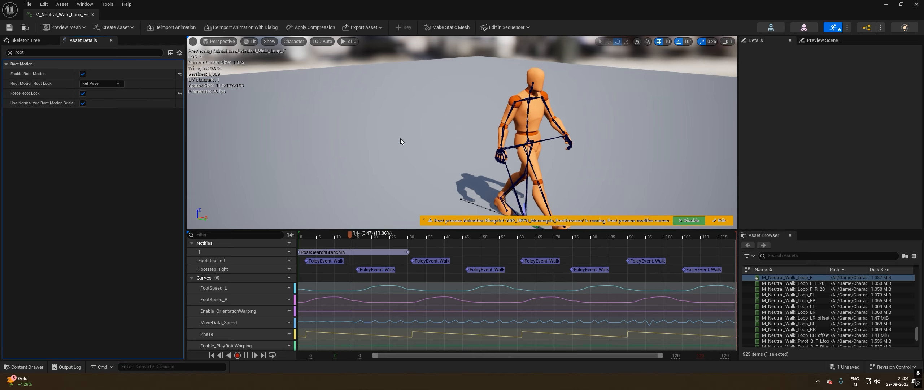
{"action": "right_click_drag", "start_coordinate": [401, 142], "coordinate": [441, 164]}
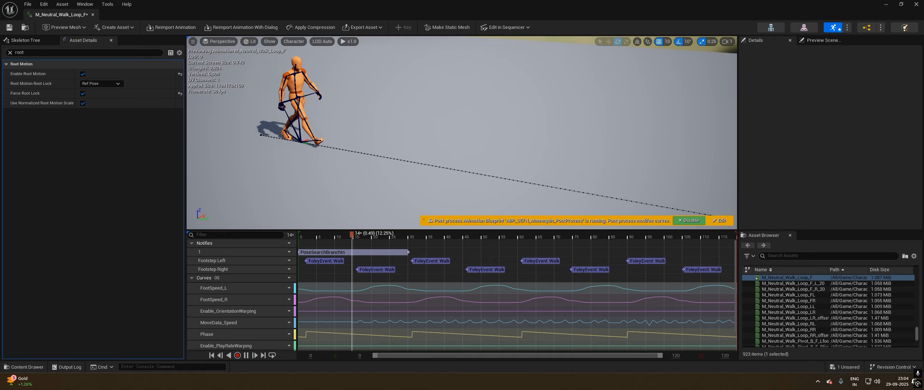
{"action": "scroll", "coordinate": [552, 173], "scroll_direction": "down", "scroll_amount": 4}
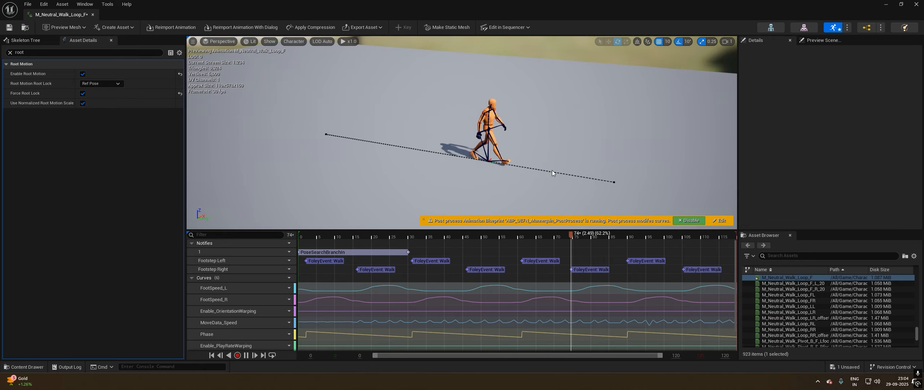
{"action": "left_click", "coordinate": [83, 74]}
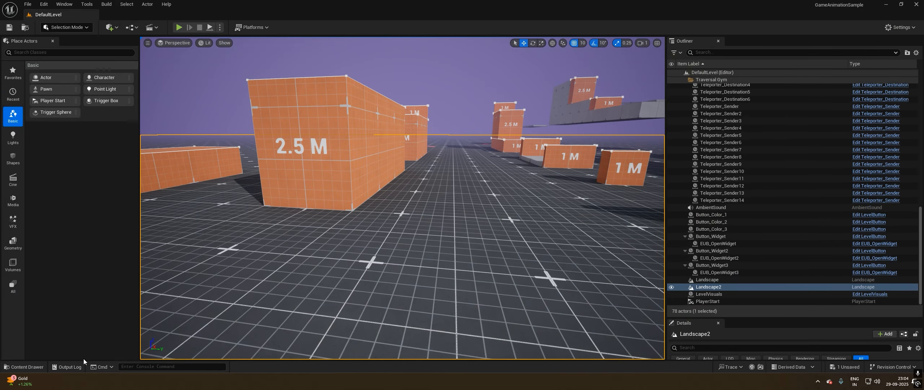
Export M_Neutral_Walk_Loop_F from the Walk folder as an FBX file to D:/Youtube_/MtoUE with Export Preview Mesh turned off.
{"action": "left_click", "coordinate": [24, 367]}
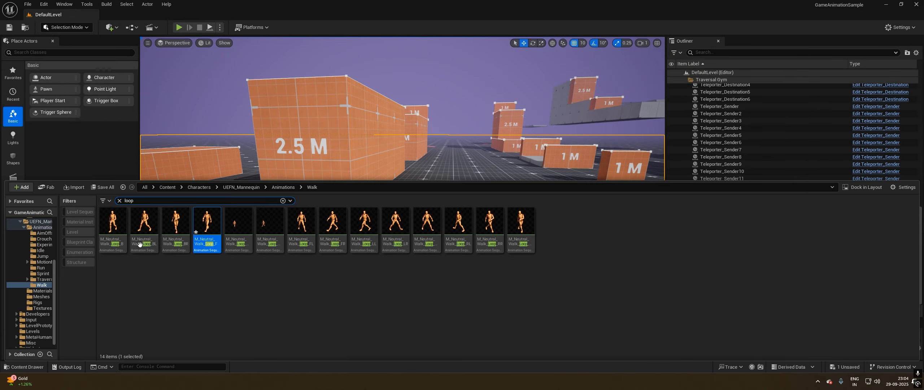
{"action": "right_click", "coordinate": [213, 236]}
{"action": "mouse_move", "coordinate": [251, 251]}
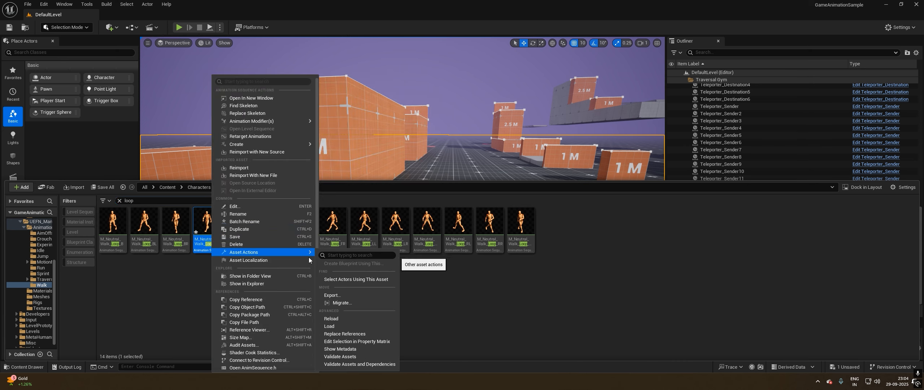
{"action": "left_click", "coordinate": [335, 295]}
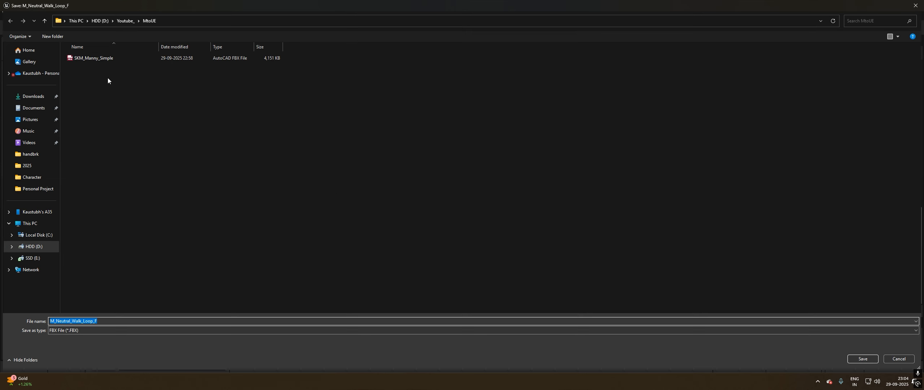
{"action": "left_click", "coordinate": [861, 359]}
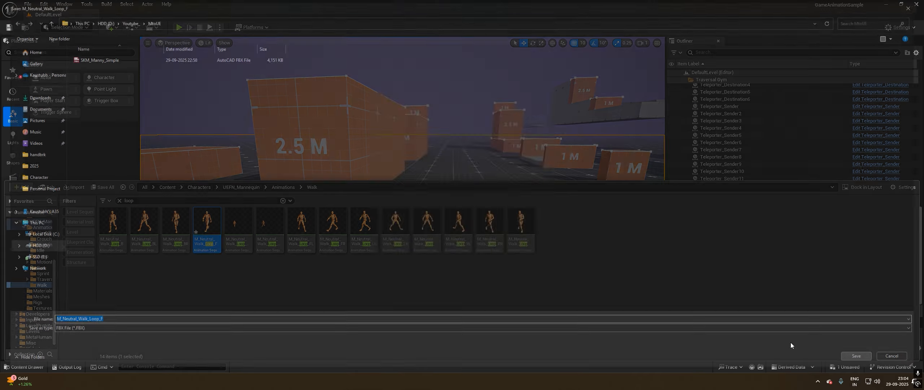
{"action": "scroll", "coordinate": [467, 204], "scroll_direction": "down", "scroll_amount": 3}
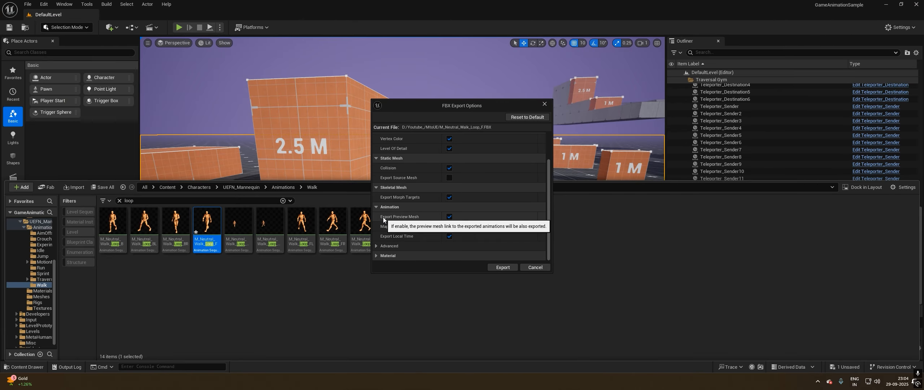
{"action": "left_click", "coordinate": [449, 216]}
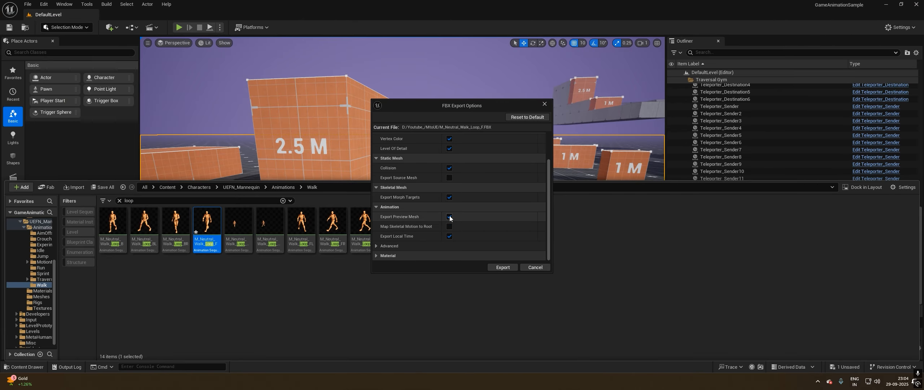
{"action": "left_click", "coordinate": [502, 267]}
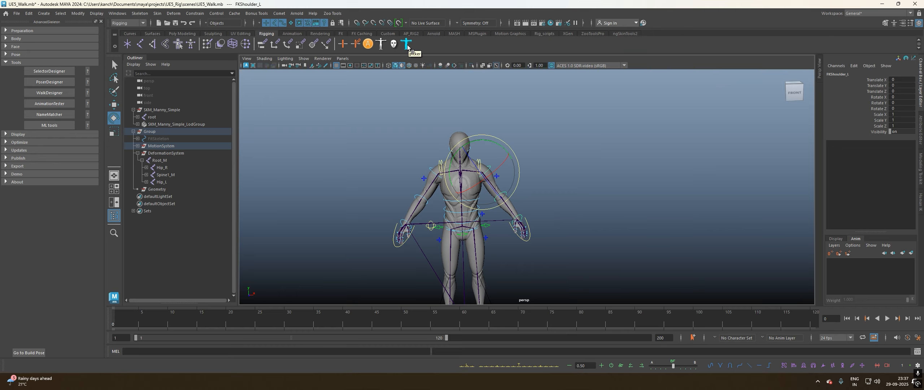
Switch back to Maya, launch the AdvancedSkeleton picker and open its MoCapLibrary animation tool.
{"action": "left_click", "coordinate": [407, 44]}
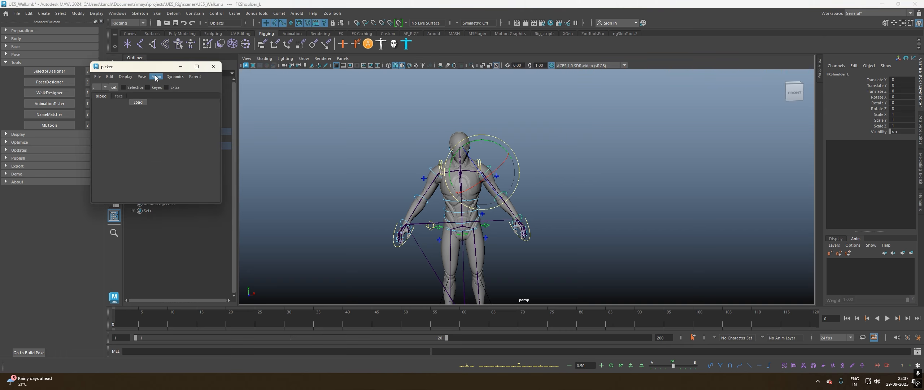
{"action": "left_click", "coordinate": [156, 77]}
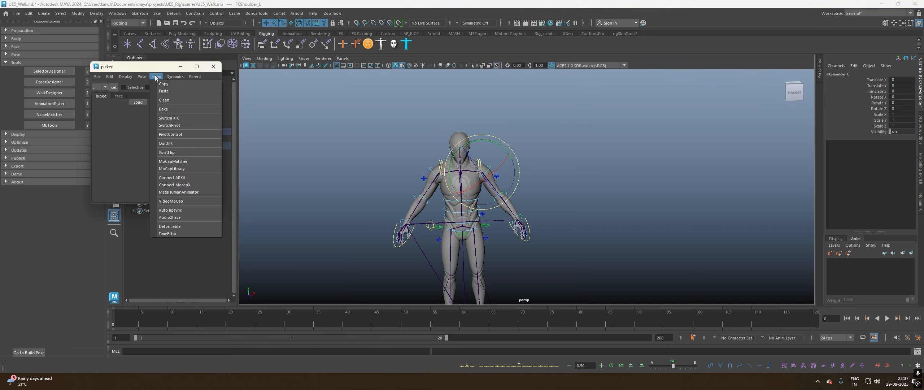
{"action": "left_click", "coordinate": [168, 169]}
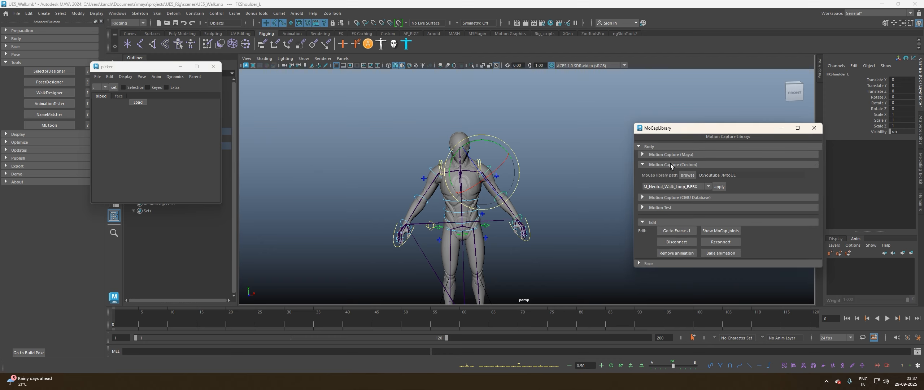
Apply M_Neutral_Walk_Loop_F.FBX to the rig from MoCapLibrary's custom motion capture section.
{"action": "left_click", "coordinate": [643, 165]}
{"action": "left_click", "coordinate": [643, 199]}
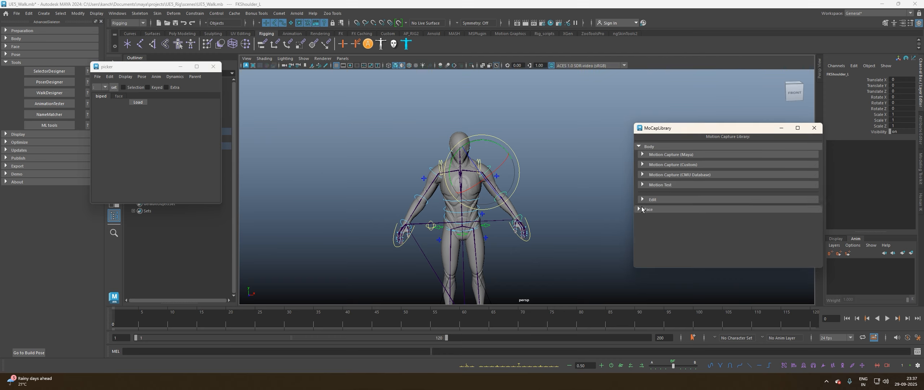
{"action": "left_click", "coordinate": [643, 164]}
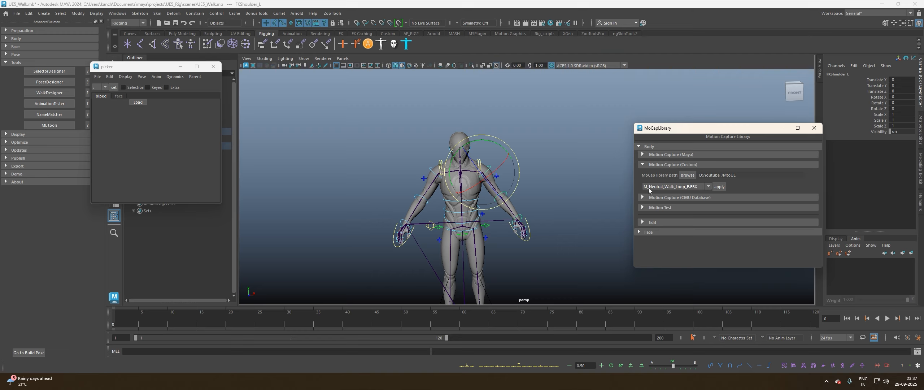
{"action": "left_click", "coordinate": [690, 188]}
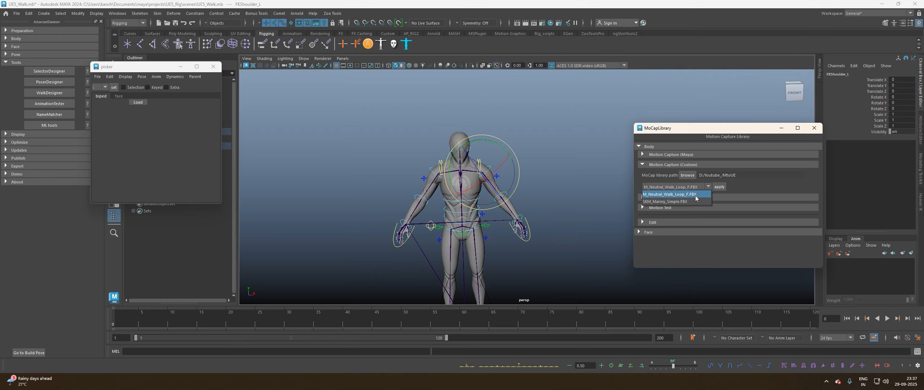
{"action": "left_click", "coordinate": [695, 196]}
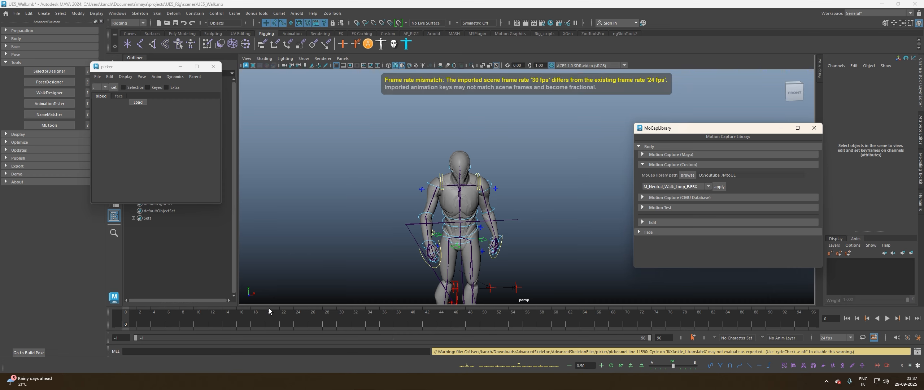
Scrub and play the applied walk to check how the rig moves, and return to the start of the range.
{"action": "scroll", "coordinate": [442, 263], "scroll_direction": "down", "scroll_amount": 3}
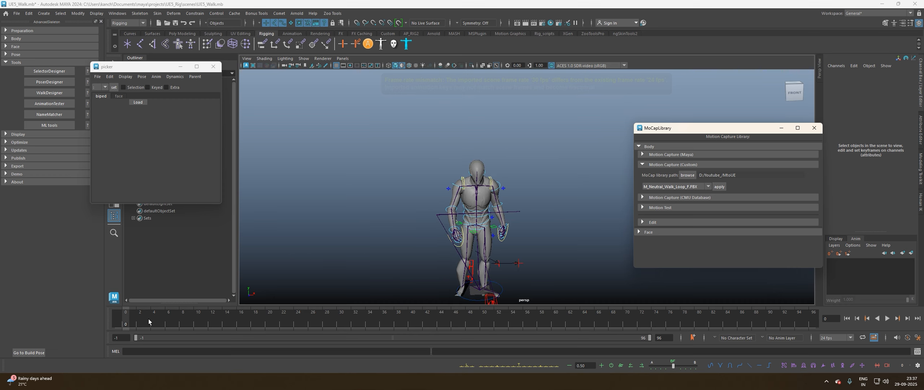
{"action": "left_click", "coordinate": [127, 322]}
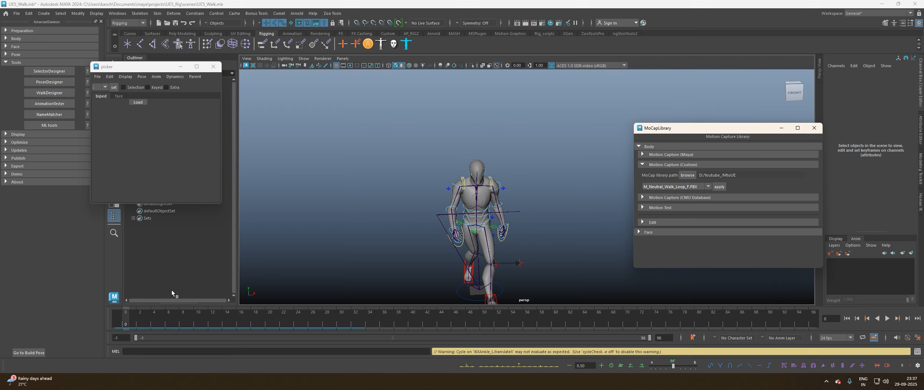
{"action": "left_click", "coordinate": [141, 320]}
{"action": "key", "text": "alt+v"}
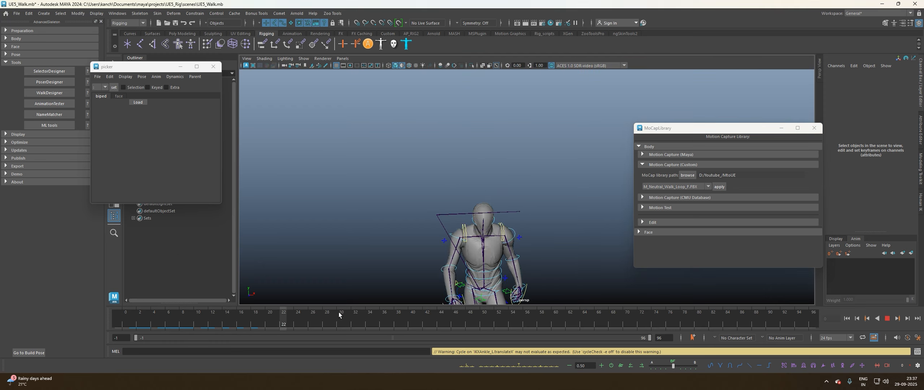
{"action": "key", "text": "alt+shift+v"}
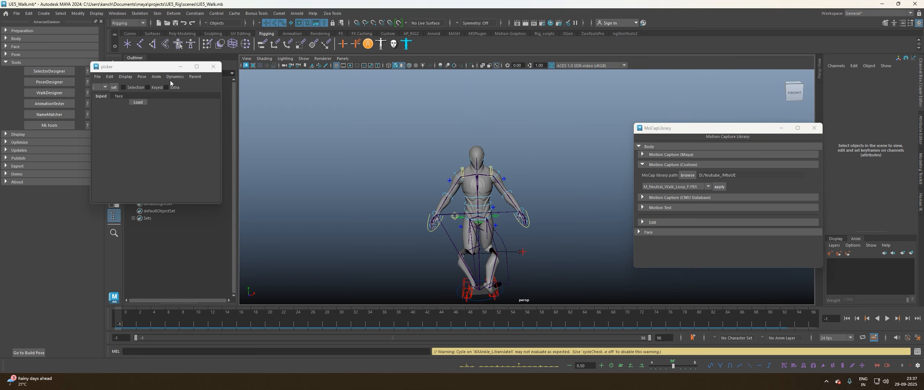
Minimize the picker window and unhide the MotionCaptureLibraryScale group.
{"action": "left_click", "coordinate": [181, 68]}
{"action": "left_click", "coordinate": [181, 68]}
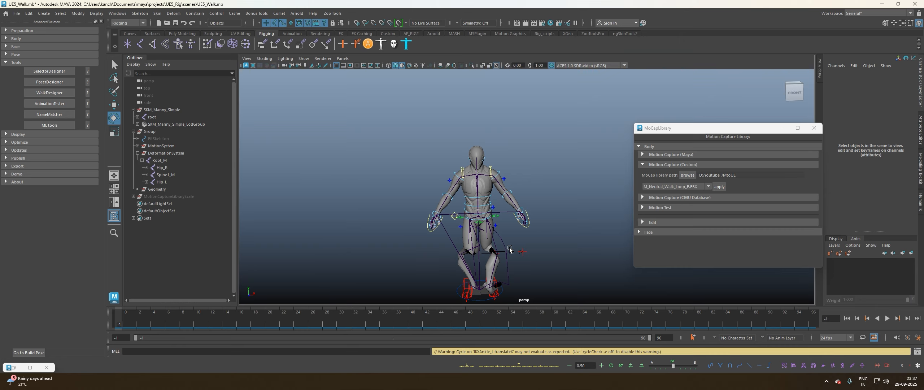
{"action": "left_click", "coordinate": [169, 197]}
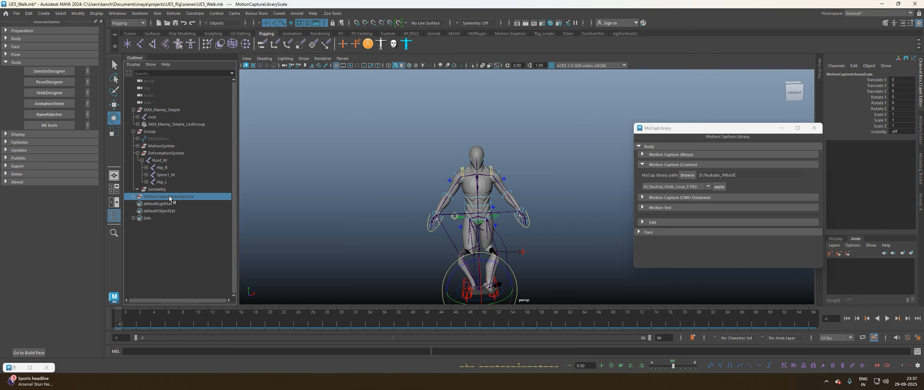
{"action": "key", "text": "shift+h"}
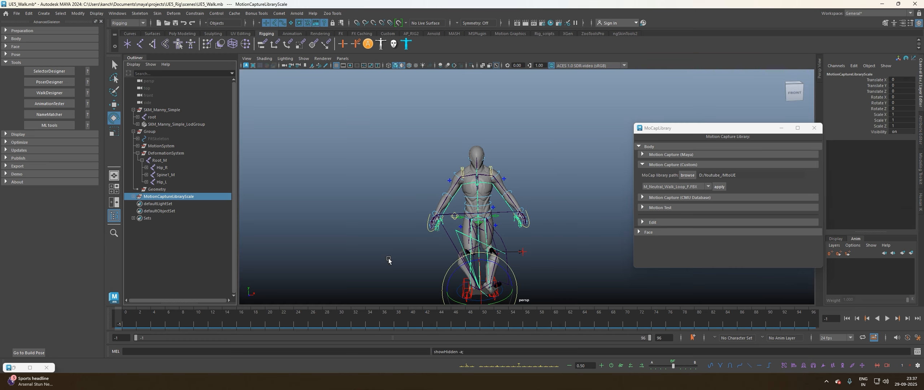
Set the animation range's start frame to 0.
{"action": "left_click", "coordinate": [122, 337]}
{"action": "type", "text": "0"}
{"action": "key", "text": "Return"}
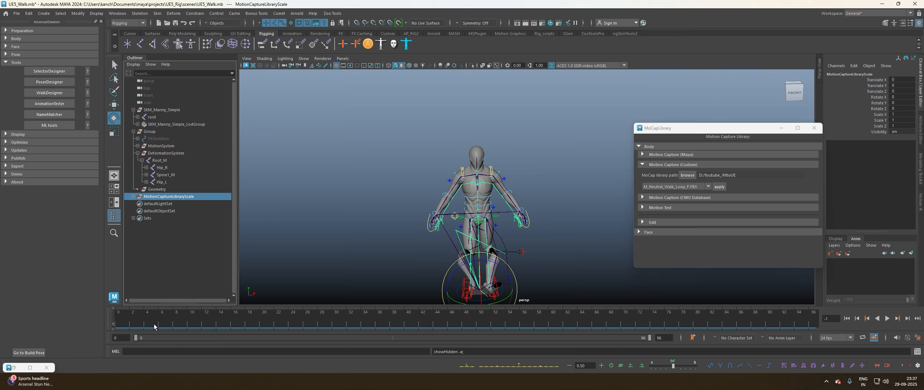
Check the walk with the mocap skeleton shown, return to frame 0, and hide MotionCaptureLibraryScale again.
{"action": "key", "text": "alt+v"}
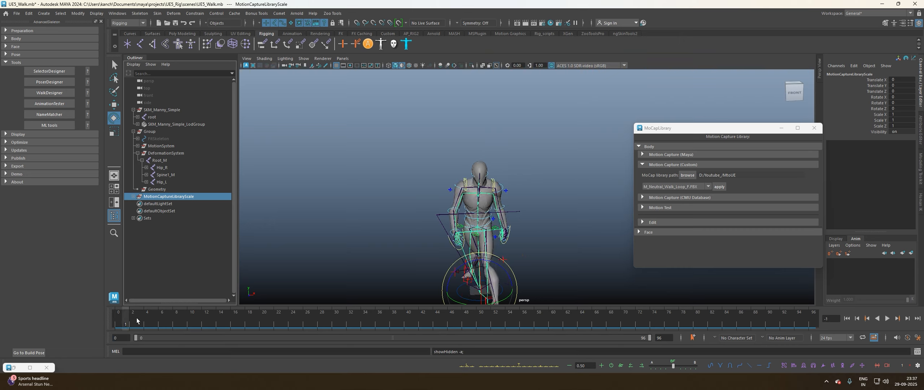
{"action": "left_click_drag", "start_coordinate": [175, 326], "coordinate": [99, 326]}
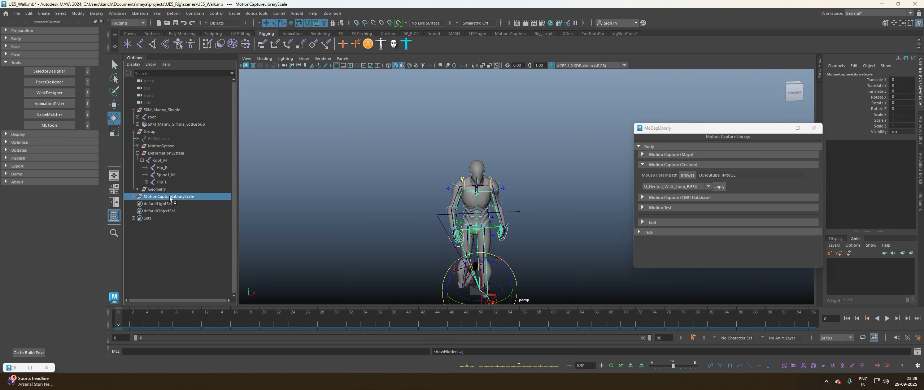
{"action": "key", "text": "ctrl+h"}
Switch both legs to FK by setting FKIKBlend to 0 on FKIKLeg_L and FKIKLeg_R.
{"action": "scroll", "coordinate": [457, 259], "scroll_direction": "up", "scroll_amount": 3}
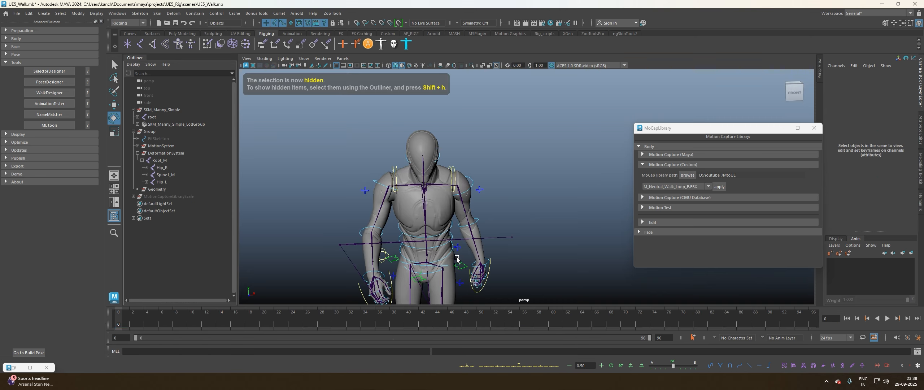
{"action": "scroll", "coordinate": [457, 259], "scroll_direction": "up", "scroll_amount": 5}
{"action": "left_click", "coordinate": [474, 238]}
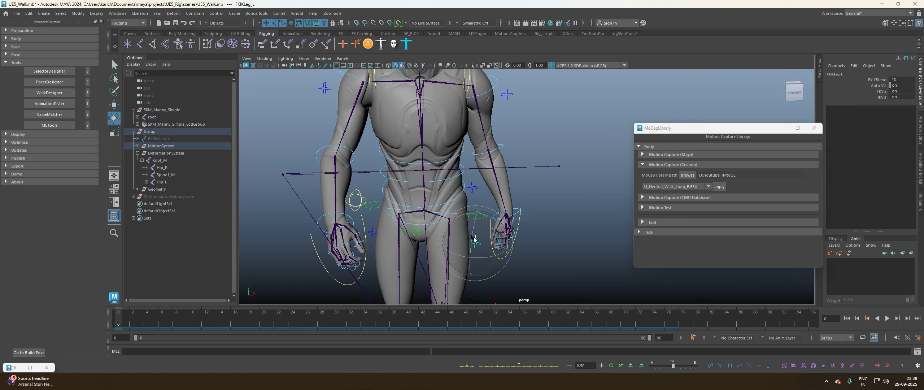
{"action": "left_click", "coordinate": [898, 80]}
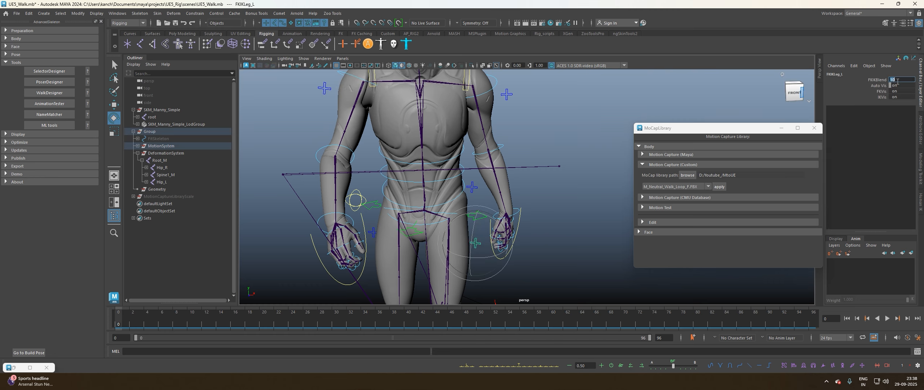
{"action": "type", "text": "0"}
{"action": "key", "text": "Return"}
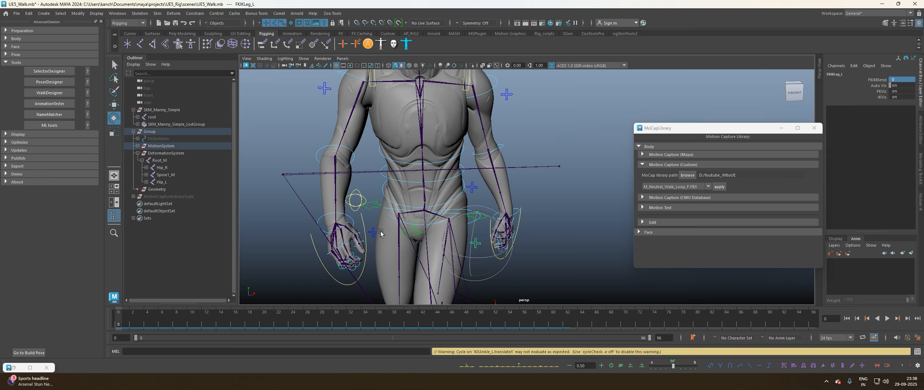
{"action": "left_click", "coordinate": [373, 232]}
{"action": "left_click", "coordinate": [907, 80]}
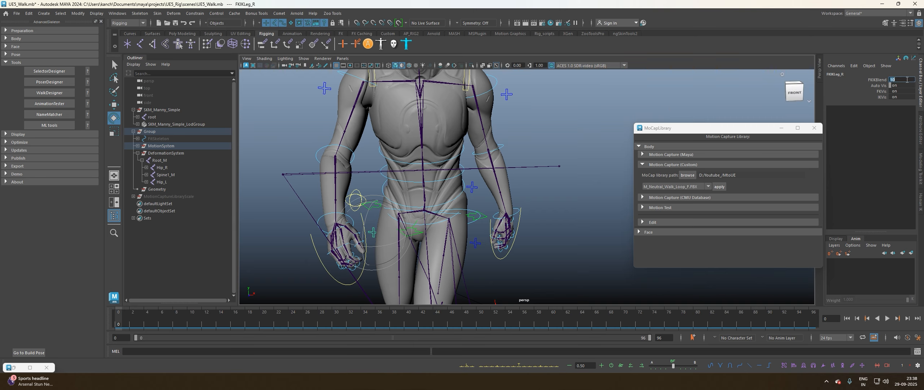
{"action": "key", "text": "Return"}
Scrub the first frames to inspect the FK legs from the front and an angle, and save the scene.
{"action": "scroll", "coordinate": [514, 208], "scroll_direction": "down", "scroll_amount": 5}
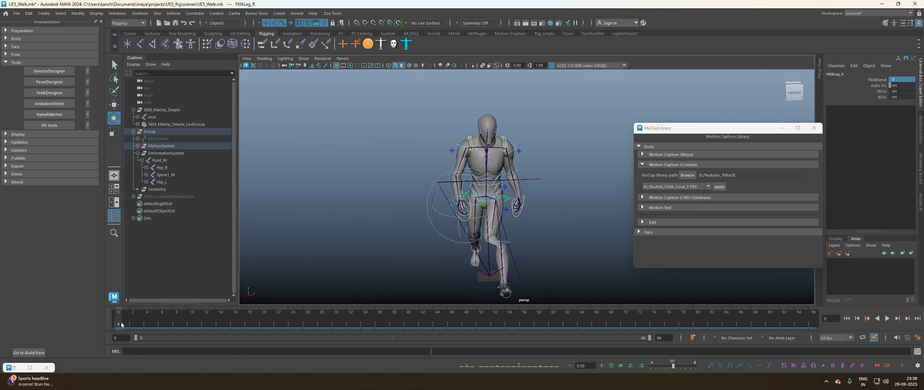
{"action": "mouse_move", "coordinate": [121, 325]}
{"action": "left_mouse_down"}
{"action": "mouse_move", "coordinate": [165, 321]}
{"action": "mouse_move", "coordinate": [107, 324]}
{"action": "left_mouse_up"}
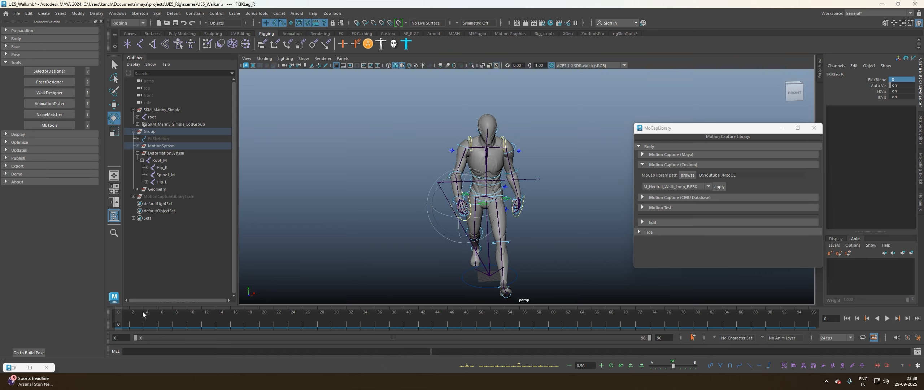
{"action": "left_click_drag", "start_coordinate": [122, 321], "coordinate": [147, 324]}
{"action": "left_click_drag", "start_coordinate": [296, 281], "coordinate": [430, 262], "text": "alt"}
{"action": "right_click_drag", "start_coordinate": [429, 262], "coordinate": [344, 242], "text": "alt"}
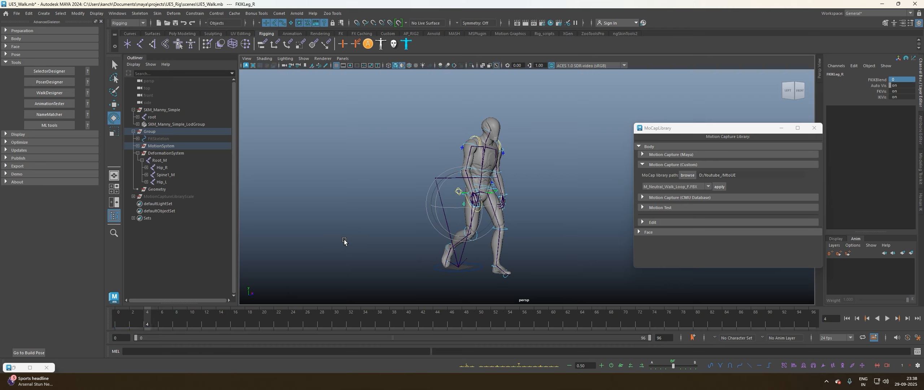
{"action": "left_click_drag", "start_coordinate": [344, 241], "coordinate": [392, 243], "text": "alt"}
{"action": "left_click_drag", "start_coordinate": [489, 252], "coordinate": [433, 258], "text": "alt"}
{"action": "key", "text": "ctrl+s"}
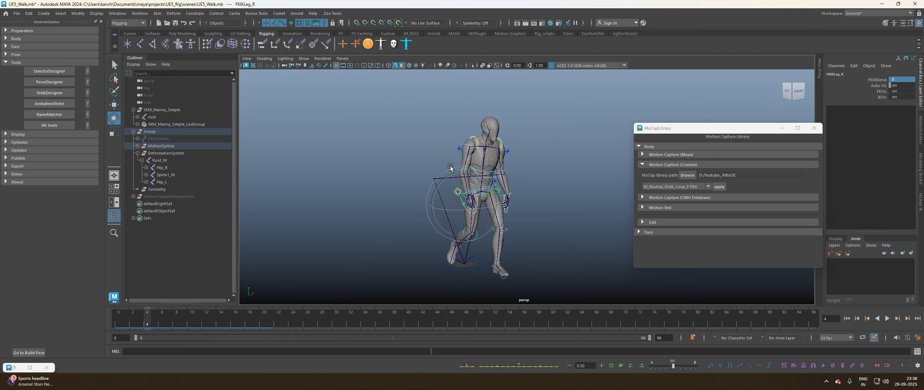
Play the walk to examine the character's forward travel, and return to frame 0 with the character framed.
{"action": "scroll", "coordinate": [374, 216], "scroll_direction": "down", "scroll_amount": 3}
{"action": "key", "text": "alt+v"}
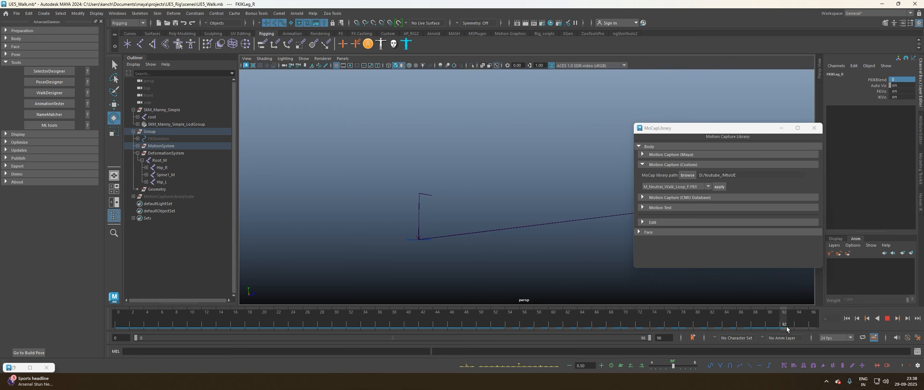
{"action": "left_click", "coordinate": [119, 321]}
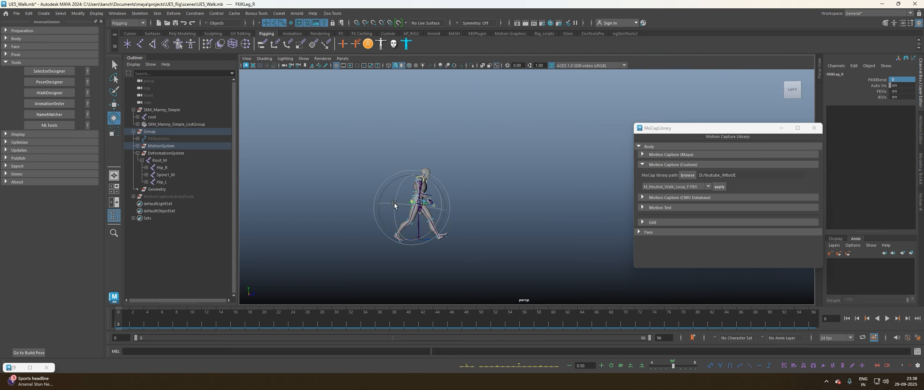
{"action": "left_click_drag", "start_coordinate": [525, 215], "coordinate": [446, 220], "text": "alt"}
{"action": "scroll", "coordinate": [518, 235], "scroll_direction": "up", "scroll_amount": 6}
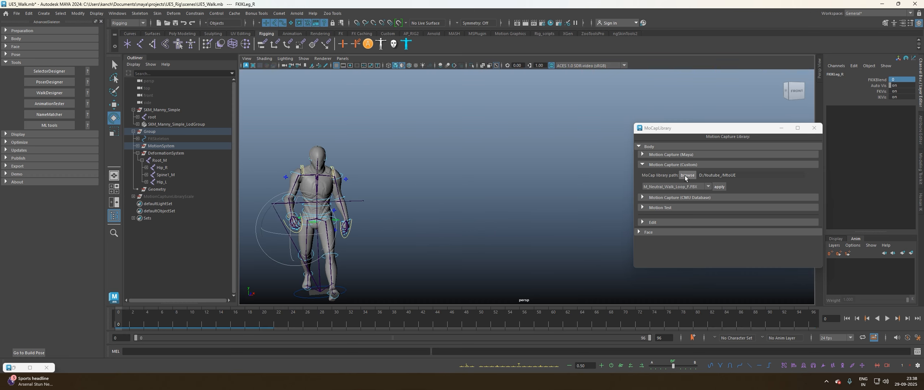
{"action": "middle_click_drag", "start_coordinate": [384, 219], "coordinate": [506, 205], "text": "alt"}
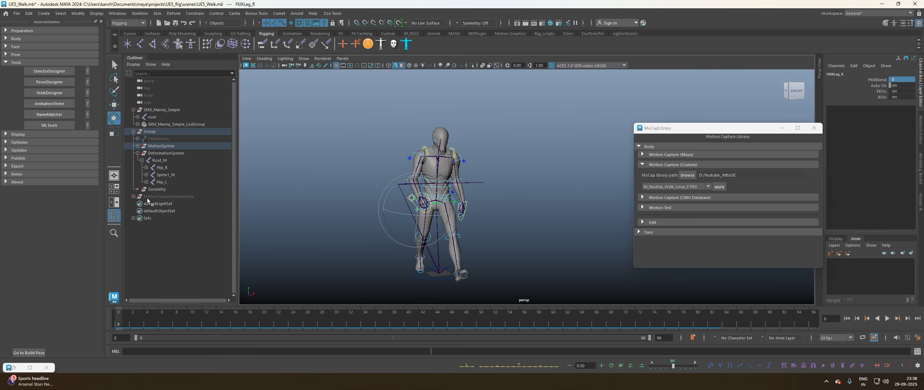
Select the MotionCaptureLibrary:root joint under MotionCaptureLibraryScale and set the scene frame rate to 30 fps.
{"action": "left_click", "coordinate": [134, 197]}
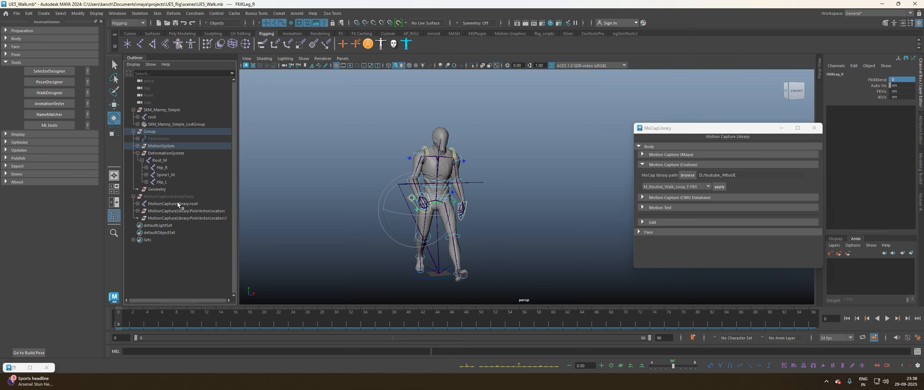
{"action": "left_click", "coordinate": [173, 204]}
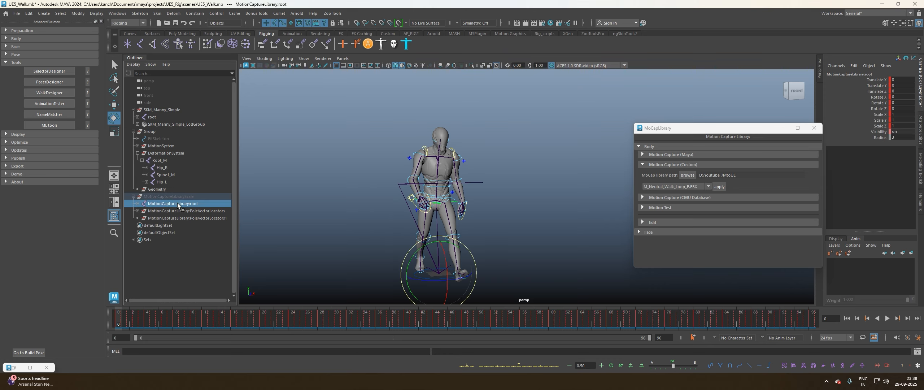
{"action": "left_click", "coordinate": [831, 338]}
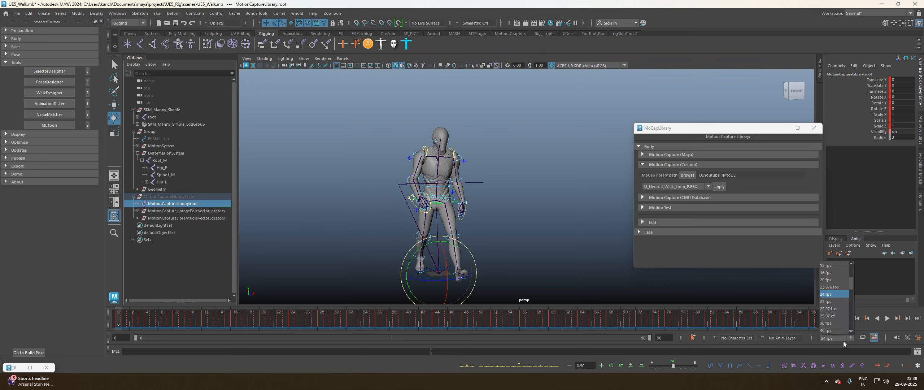
{"action": "left_click", "coordinate": [834, 324]}
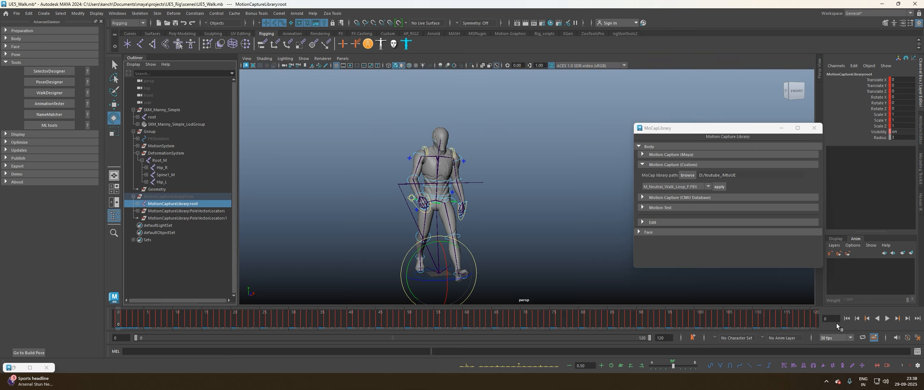
Delete every key on the MotionCaptureLibrary:root joint's Translate Z curve in the Graph Editor.
{"action": "left_click", "coordinate": [117, 13]}
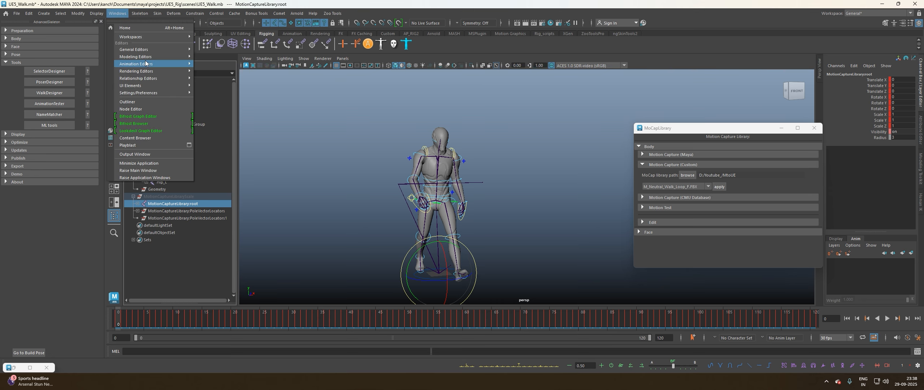
{"action": "mouse_move", "coordinate": [149, 65]}
{"action": "left_click", "coordinate": [215, 64]}
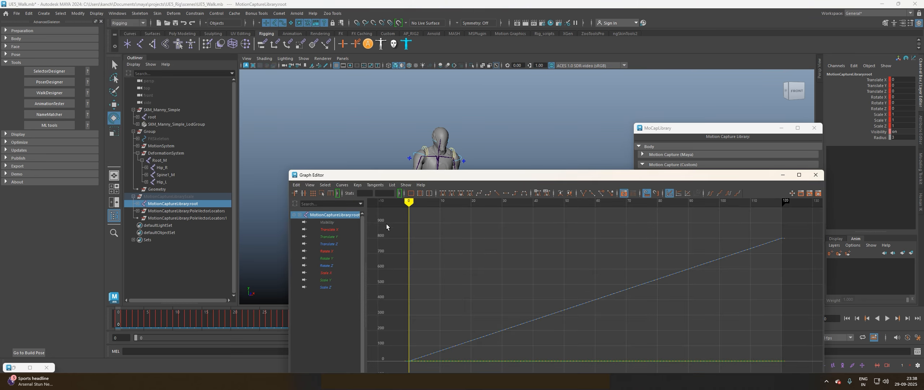
{"action": "left_click", "coordinate": [333, 244]}
{"action": "key", "text": "a"}
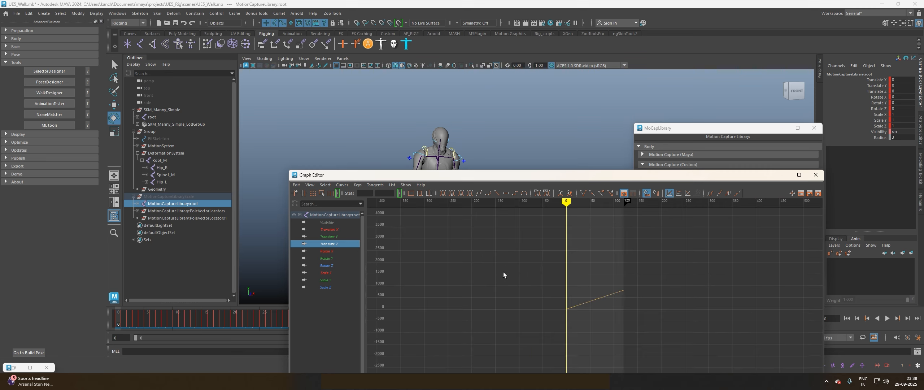
{"action": "left_click_drag", "start_coordinate": [503, 272], "coordinate": [692, 352]}
{"action": "key", "text": "Delete"}
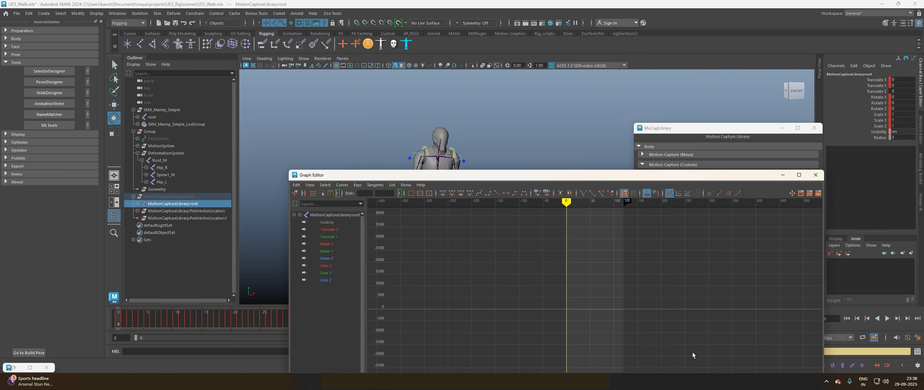
Close the Graph Editor, play the walk to check that it stays in place, and return to frame 0.
{"action": "left_click", "coordinate": [816, 179]}
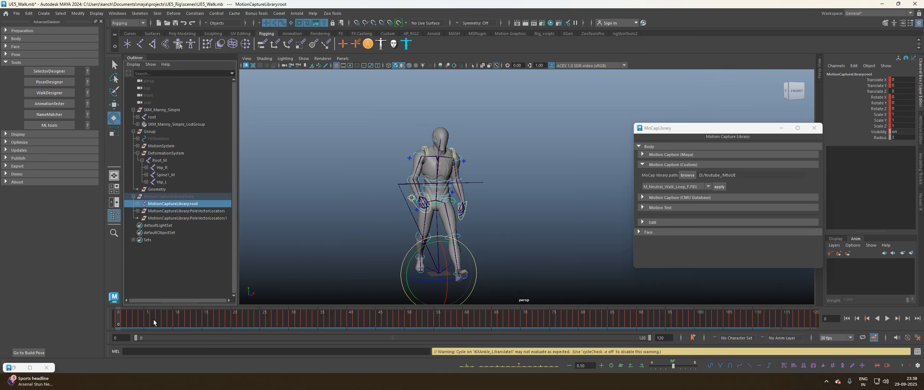
{"action": "key", "text": "alt+v"}
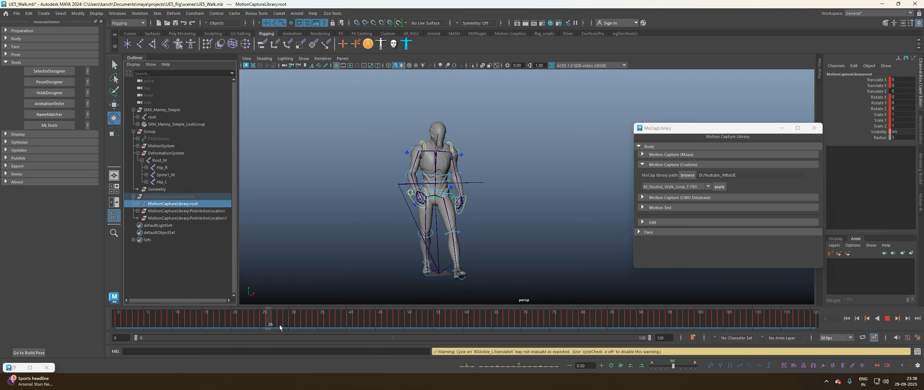
{"action": "left_click", "coordinate": [847, 319]}
{"action": "scroll", "coordinate": [441, 179], "scroll_direction": "up", "scroll_amount": 3}
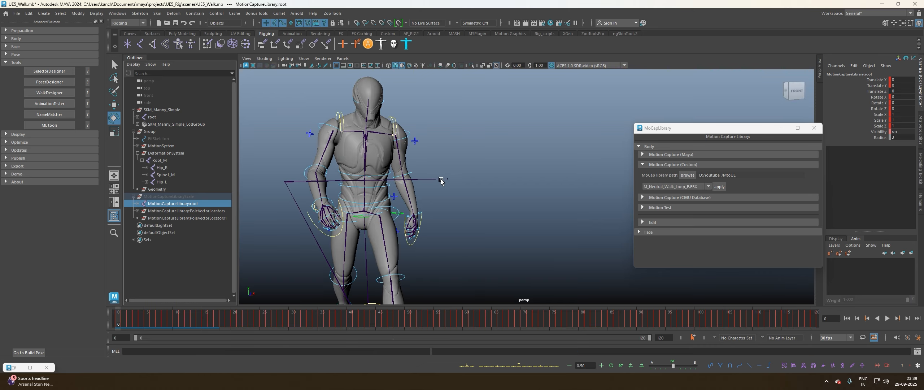
Bake the mocap animation onto the rig controls with MoCapLibrary's Edit options.
{"action": "left_click", "coordinate": [413, 134]}
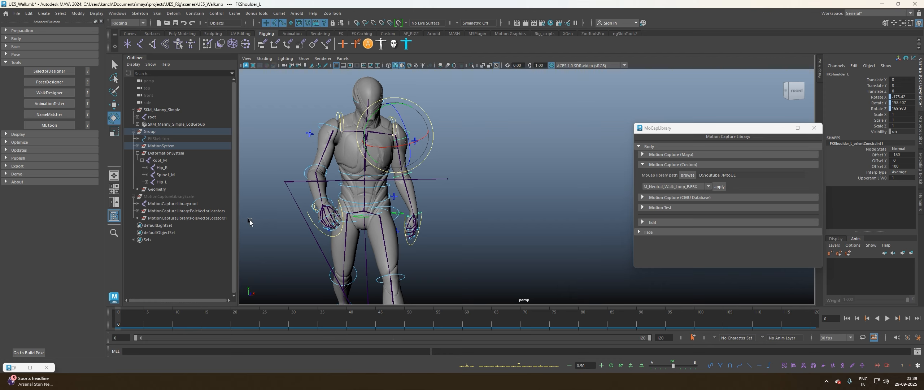
{"action": "left_click", "coordinate": [641, 223]}
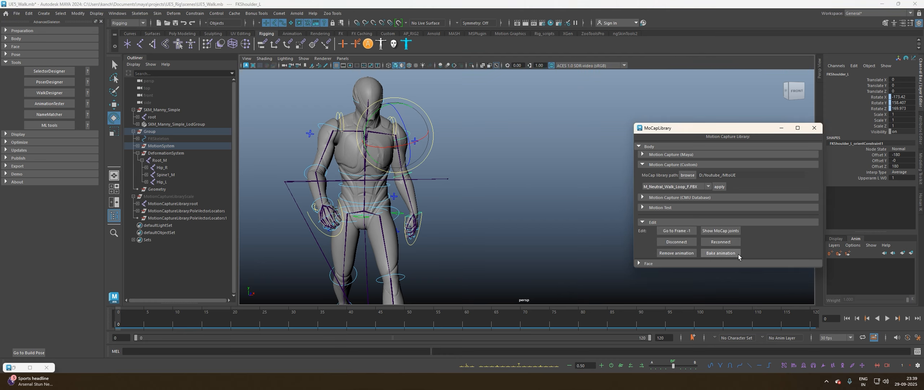
{"action": "left_click", "coordinate": [716, 253]}
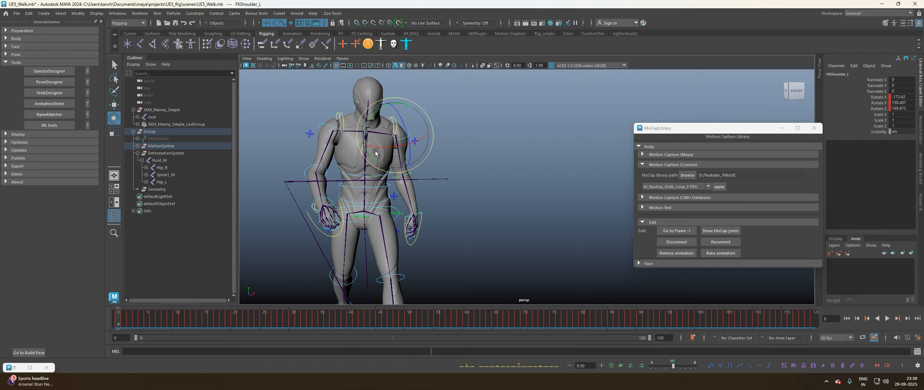
{"action": "mouse_move", "coordinate": [127, 313]}
{"action": "left_mouse_down"}
{"action": "mouse_move", "coordinate": [449, 312]}
{"action": "mouse_move", "coordinate": [116, 314]}
{"action": "mouse_move", "coordinate": [794, 319]}
{"action": "mouse_move", "coordinate": [116, 319]}
{"action": "left_mouse_up"}
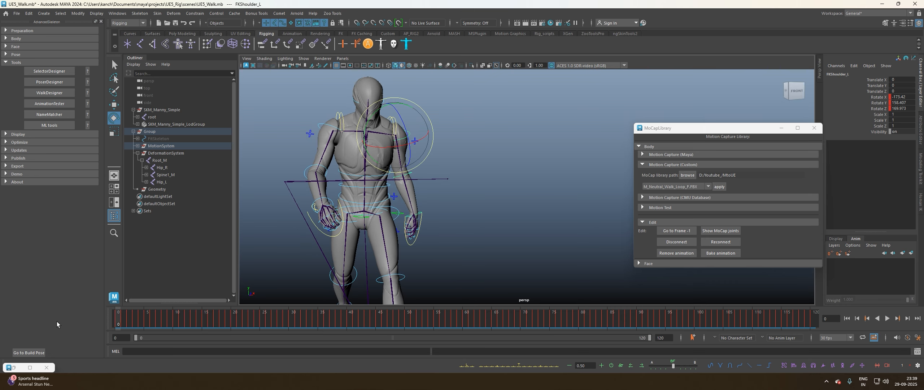
Set the playback range to end at frame 30 and scrub through to that frame.
{"action": "double_click", "coordinate": [666, 338]}
{"action": "type", "text": "30"}
{"action": "key", "text": "Return"}
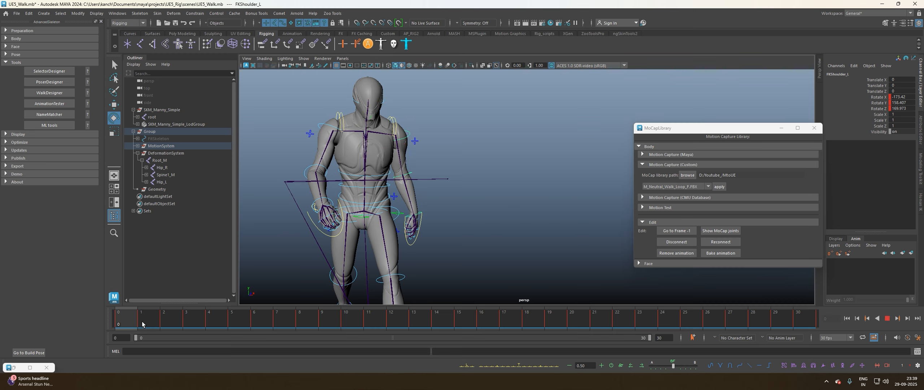
{"action": "left_click_drag", "start_coordinate": [195, 323], "coordinate": [798, 320]}
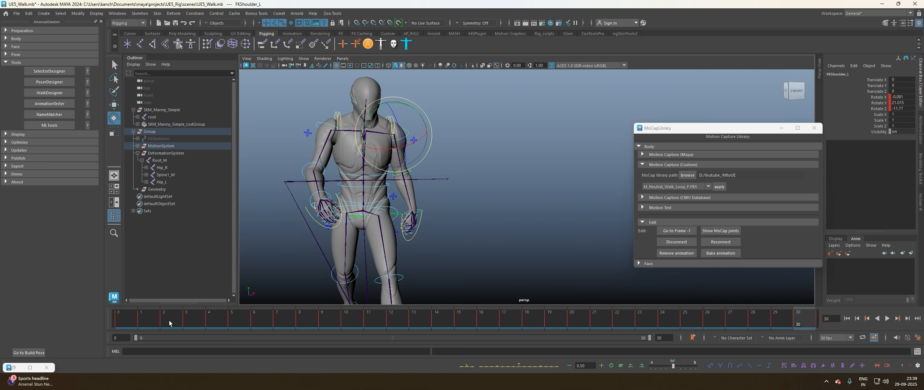
Compare the walk poses at frames 0 and 15, play the loop, and return to frame 0.
{"action": "left_click_drag", "start_coordinate": [231, 318], "coordinate": [458, 312]}
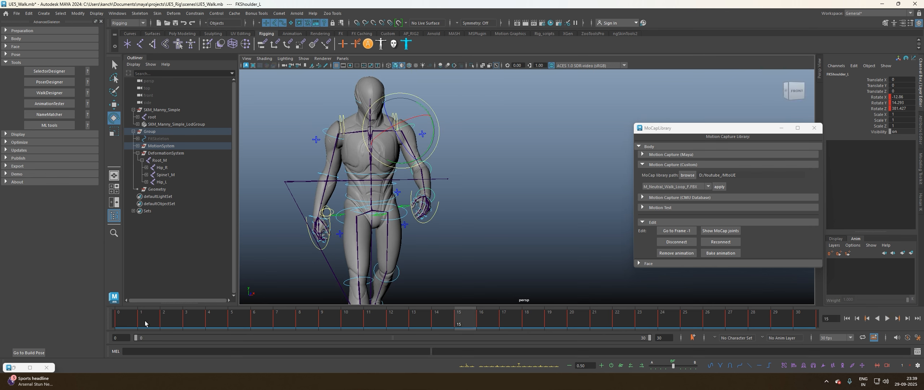
{"action": "left_click", "coordinate": [128, 320]}
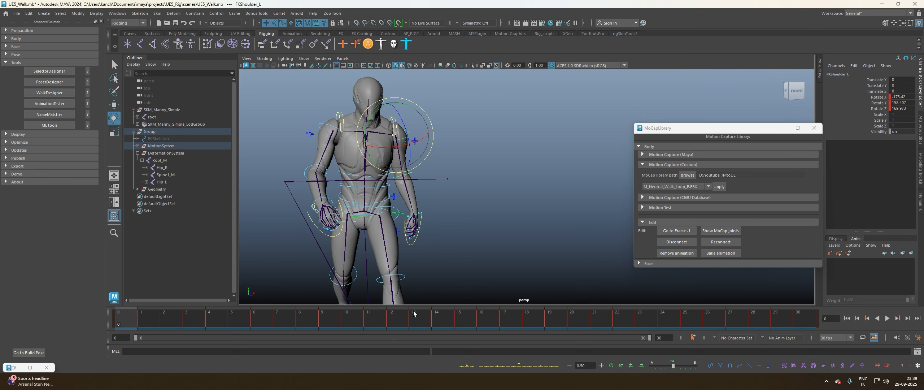
{"action": "left_click", "coordinate": [470, 317]}
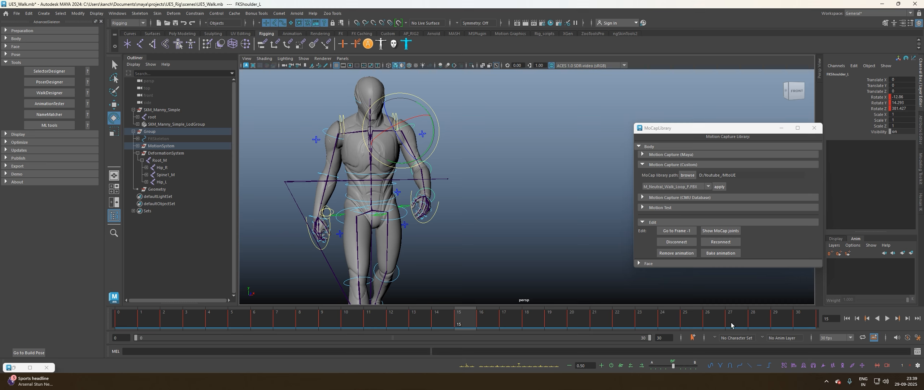
{"action": "key", "text": "alt+v"}
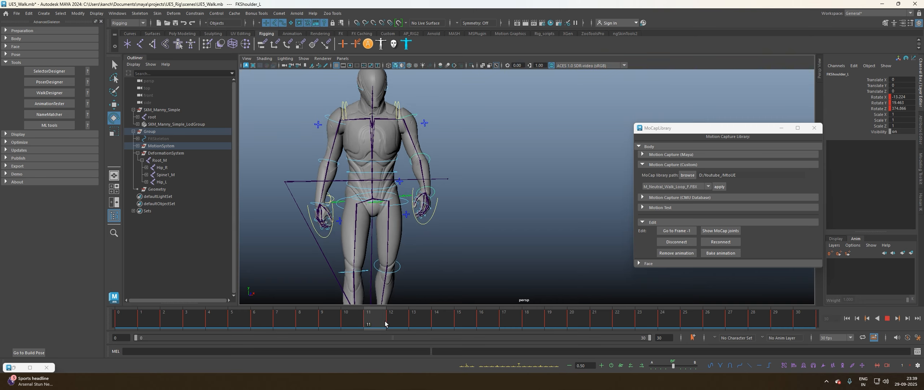
{"action": "left_click", "coordinate": [125, 321]}
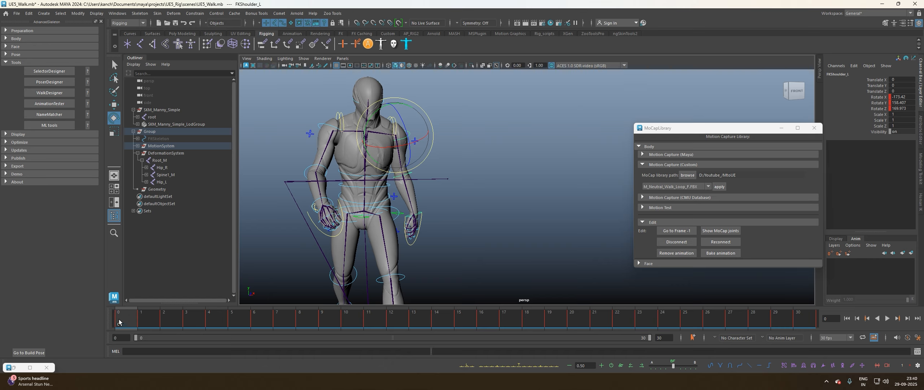
Set the playback range to end at frame 15.
{"action": "double_click", "coordinate": [666, 338]}
{"action": "type", "text": "15"}
{"action": "key", "text": "Return"}
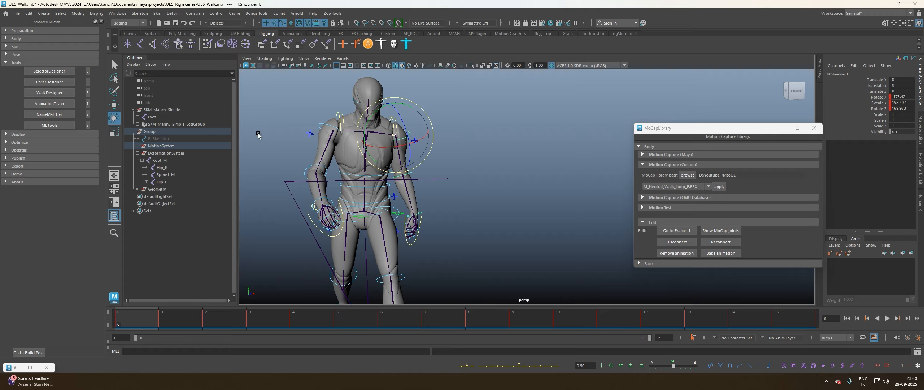
Switch the left leg to IK by setting FKIKBlend on FKIKLeg_L to 10.
{"action": "left_click_drag", "start_coordinate": [485, 166], "coordinate": [486, 201], "text": "alt"}
{"action": "middle_click_drag", "start_coordinate": [485, 202], "coordinate": [506, 171], "text": "alt"}
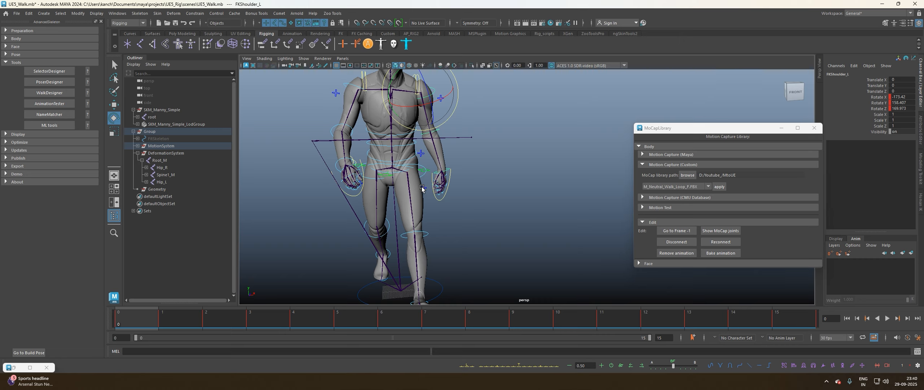
{"action": "left_click", "coordinate": [423, 188]}
{"action": "double_click", "coordinate": [895, 79]}
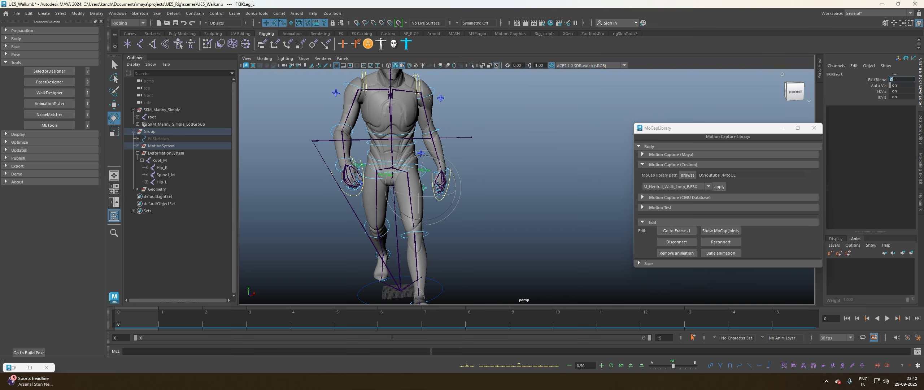
{"action": "type", "text": "10"}
{"action": "key", "text": "Return"}
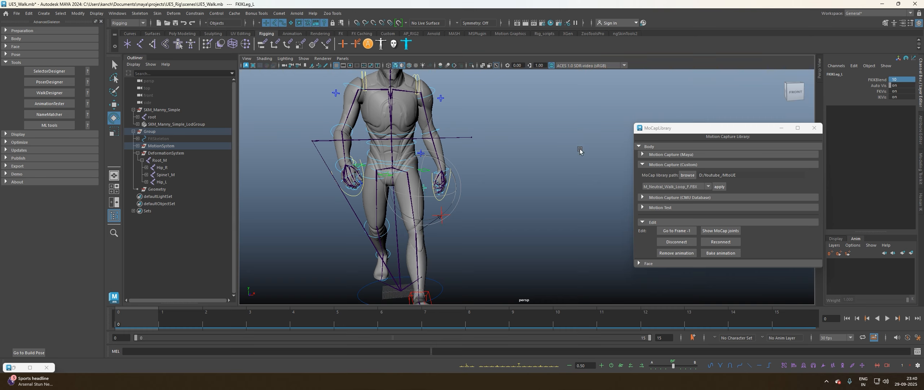
Switch the right leg to IK by setting FKIKBlend on FKIKLeg_R to 10.
{"action": "left_click", "coordinate": [367, 179]}
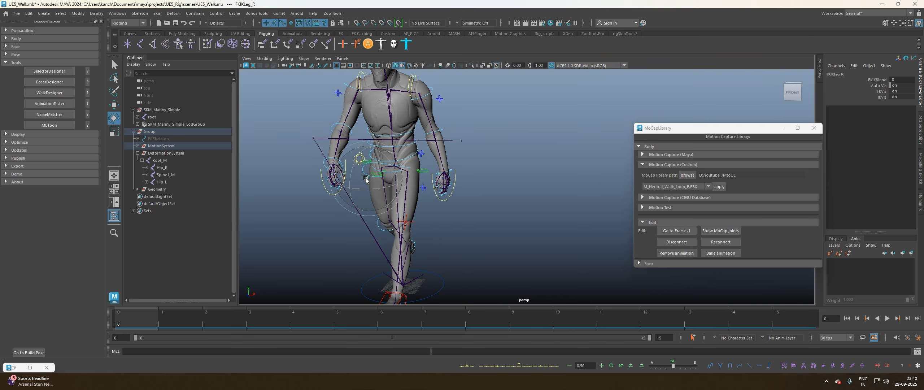
{"action": "left_click_drag", "start_coordinate": [355, 183], "coordinate": [392, 170], "text": "alt"}
{"action": "double_click", "coordinate": [908, 79]}
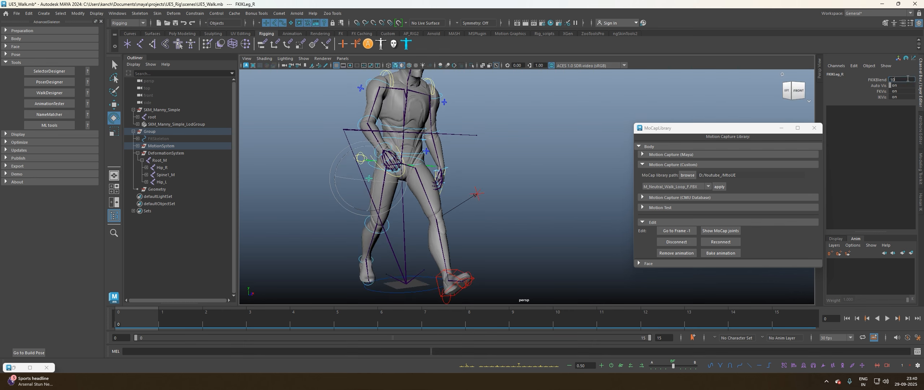
{"action": "key", "text": "Return"}
Play the walk with IK legs and examine the pose at frame 0 from the side.
{"action": "key", "text": "alt+v"}
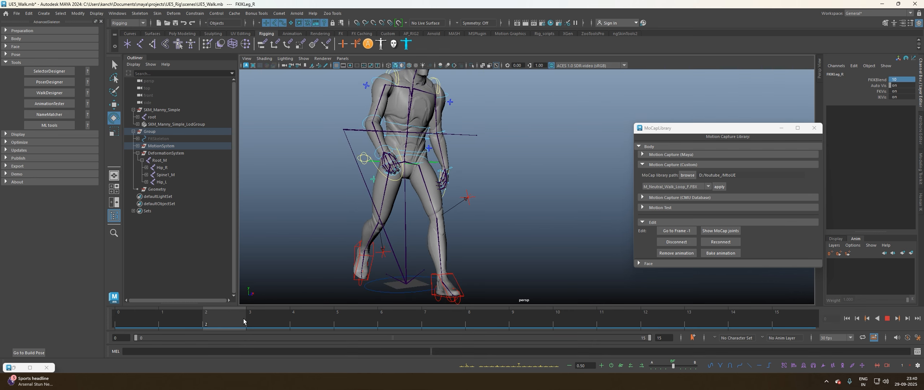
{"action": "left_click", "coordinate": [122, 325]}
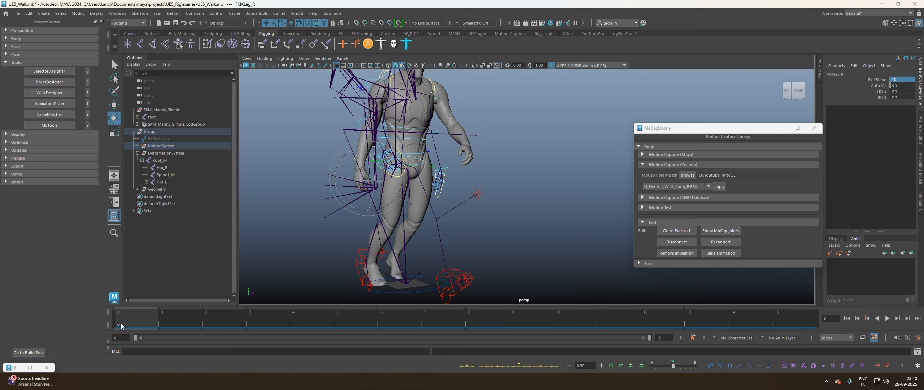
{"action": "left_click", "coordinate": [165, 316]}
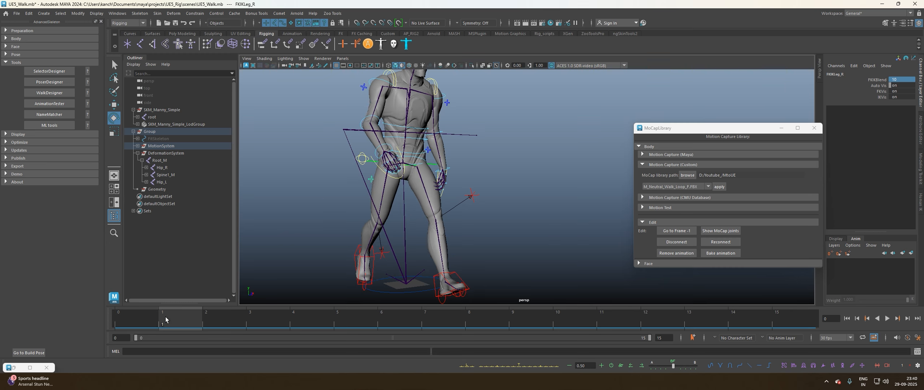
{"action": "left_click", "coordinate": [888, 319]}
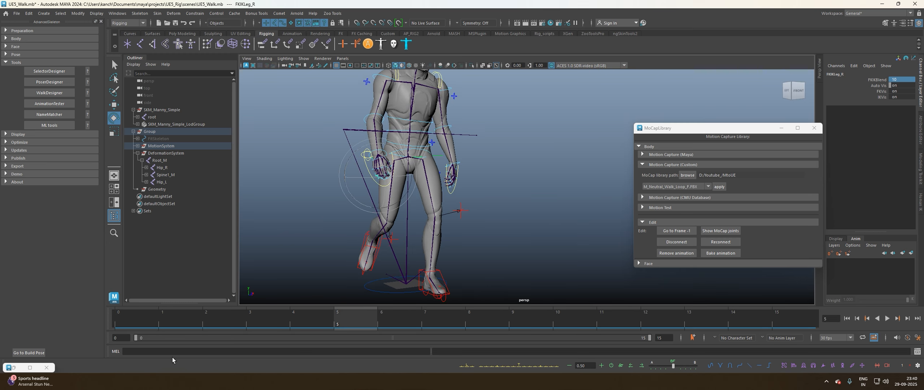
{"action": "left_click", "coordinate": [144, 324]}
{"action": "left_click_drag", "start_coordinate": [457, 272], "coordinate": [390, 271], "text": "alt"}
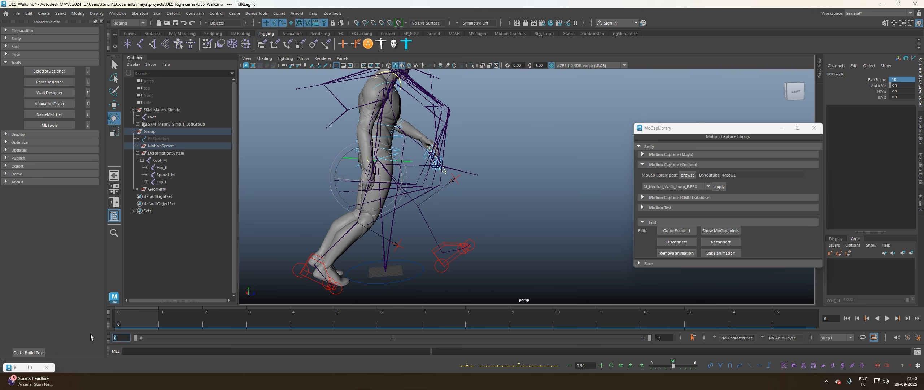
Try playing the walk with the playback range starting at frame -1, and set the start back to frame 0.
{"action": "type", "text": "-1"}
{"action": "key", "text": "Return"}
{"action": "left_click_drag", "start_coordinate": [165, 338], "coordinate": [144, 338]}
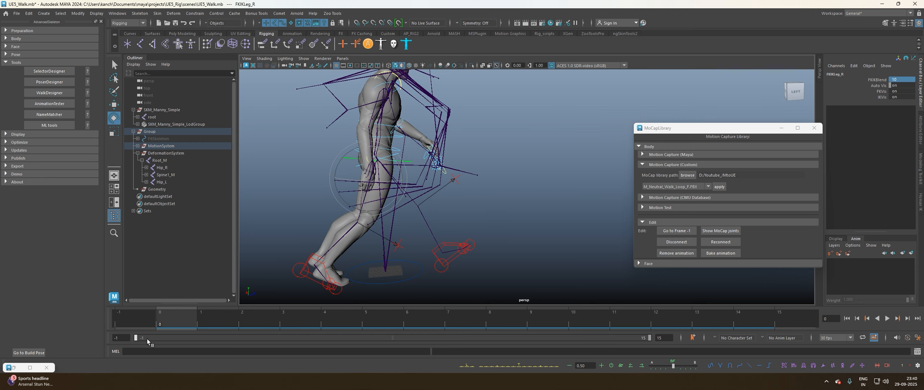
{"action": "left_click", "coordinate": [135, 321]}
{"action": "key", "text": "alt+v"}
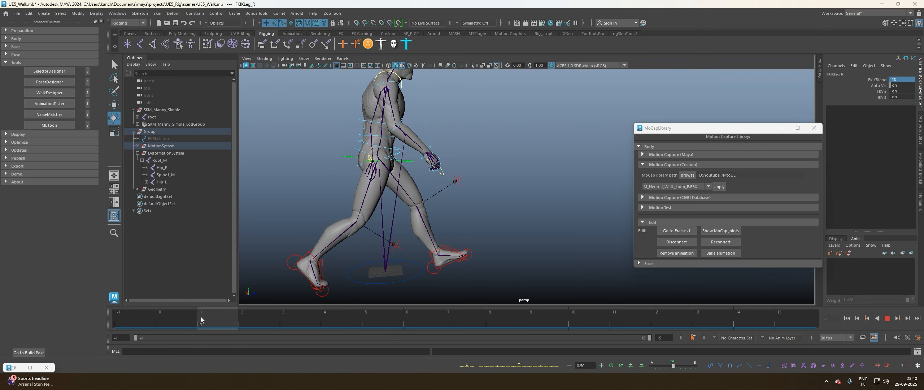
{"action": "left_click_drag", "start_coordinate": [183, 320], "coordinate": [92, 295]}
{"action": "double_click", "coordinate": [125, 337]}
{"action": "type", "text": "0"}
{"action": "key", "text": "Return"}
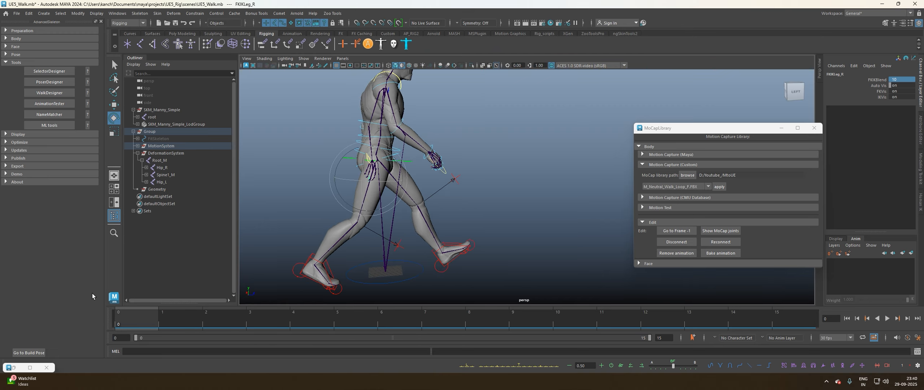
Close MoCapLibrary and select all members of ControlSet under Sets.
{"action": "left_click", "coordinate": [446, 248]}
{"action": "left_click_drag", "start_coordinate": [530, 230], "coordinate": [356, 182], "text": "alt"}
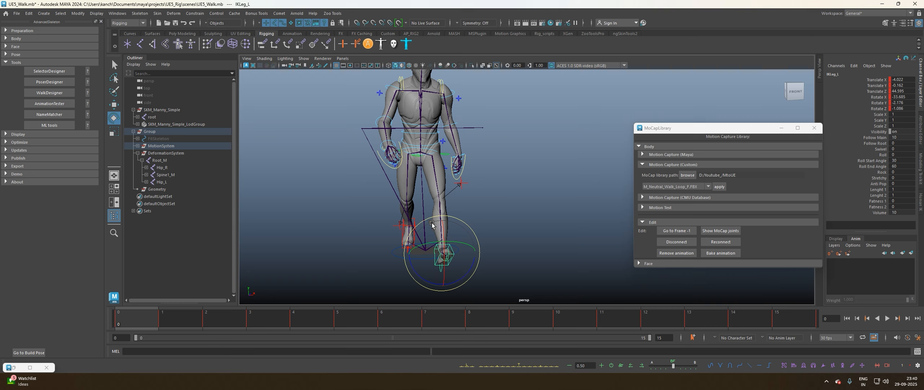
{"action": "left_click", "coordinate": [134, 211]}
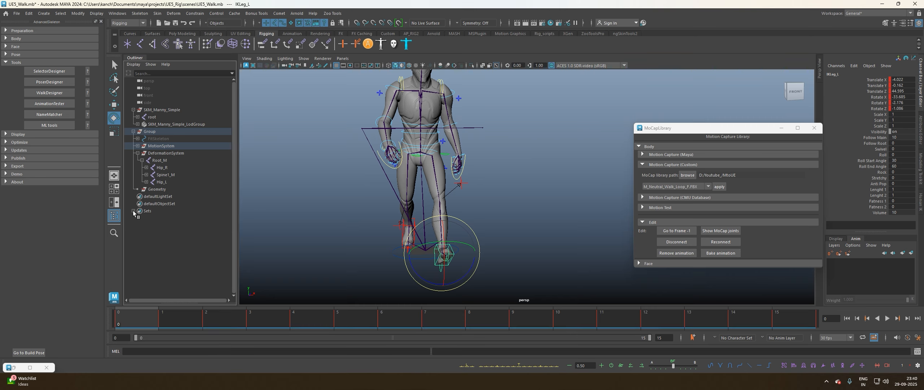
{"action": "left_click_drag", "start_coordinate": [507, 191], "coordinate": [563, 194], "text": "alt"}
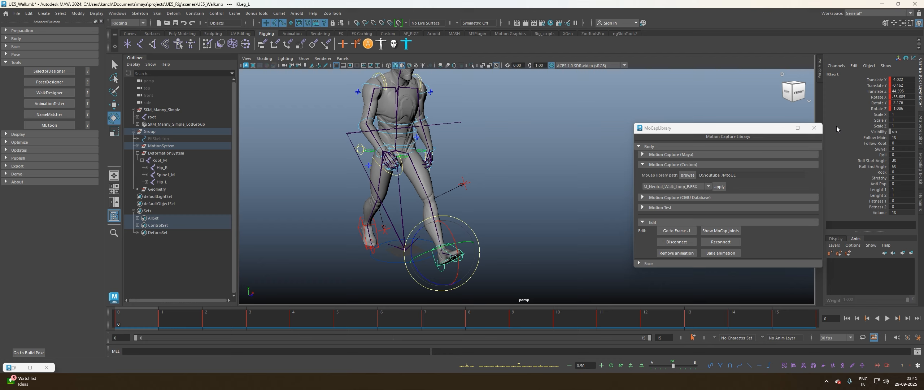
{"action": "left_click", "coordinate": [814, 128]}
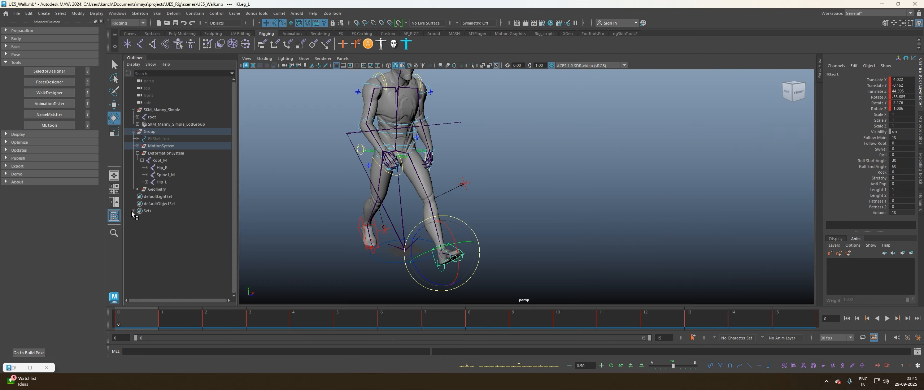
{"action": "left_click", "coordinate": [170, 225]}
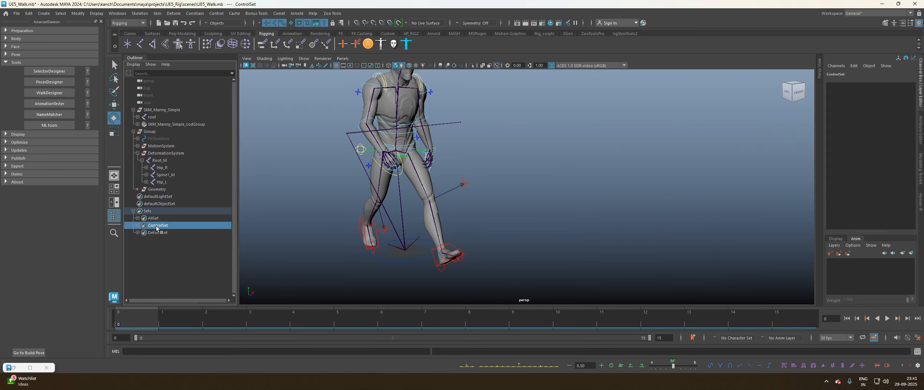
{"action": "right_click", "coordinate": [157, 227]}
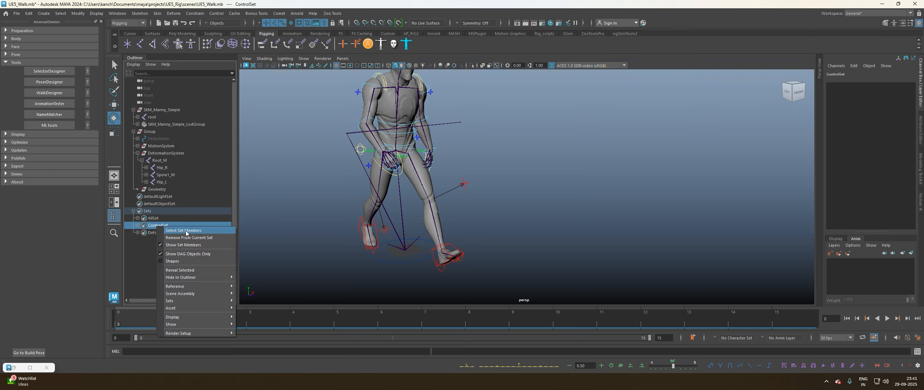
{"action": "left_click", "coordinate": [186, 231]}
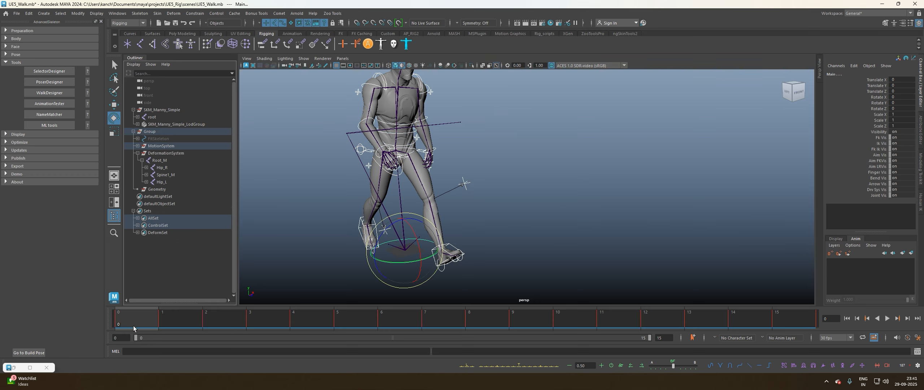
{"action": "left_click", "coordinate": [288, 38]}
{"action": "left_click", "coordinate": [290, 34]}
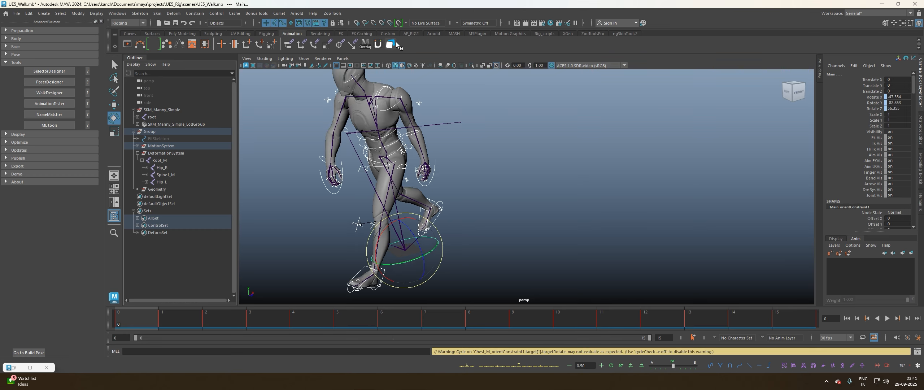
{"action": "left_click_drag", "start_coordinate": [166, 311], "coordinate": [95, 321]}
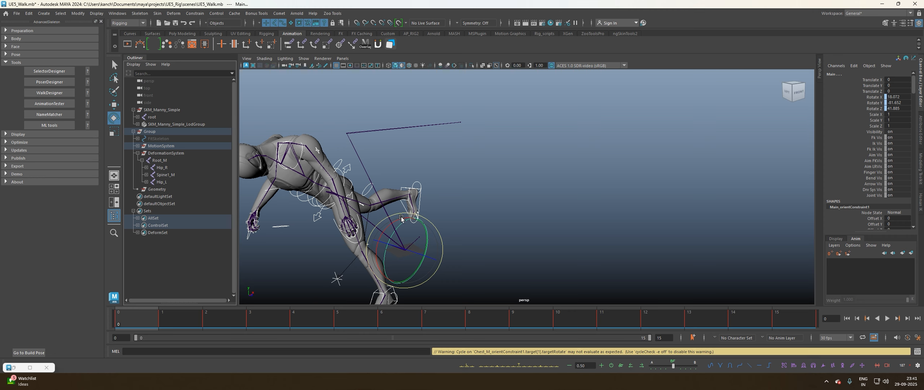
{"action": "left_click_drag", "start_coordinate": [403, 217], "coordinate": [432, 211], "text": "alt"}
{"action": "key", "text": "ctrl+z"}
{"action": "key", "text": "ctrl+z"}
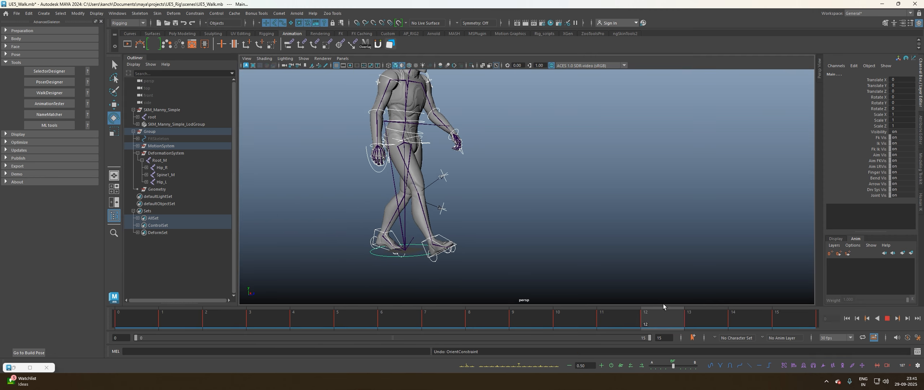
{"action": "left_click", "coordinate": [542, 148]}
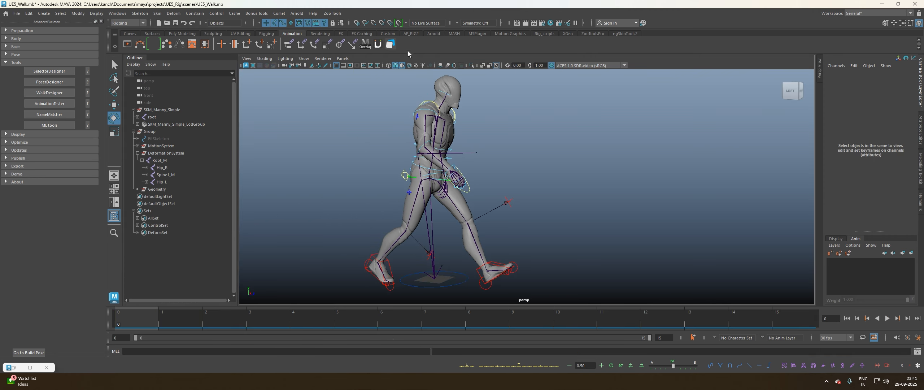
Open Studio Library and create a folder named UE_anim in it.
{"action": "left_click", "coordinate": [391, 44]}
{"action": "left_click_drag", "start_coordinate": [311, 53], "coordinate": [695, 62]}
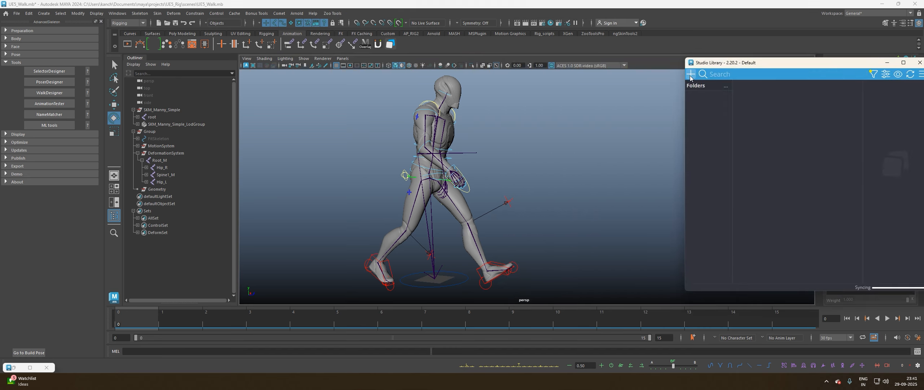
{"action": "left_click", "coordinate": [691, 75]}
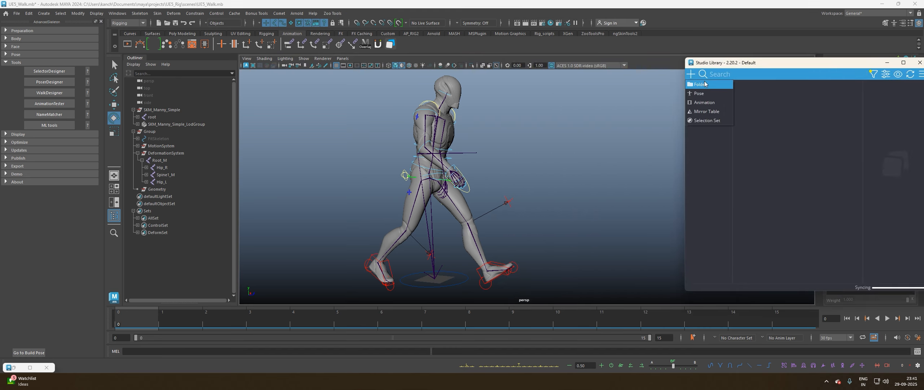
{"action": "left_click", "coordinate": [701, 84]}
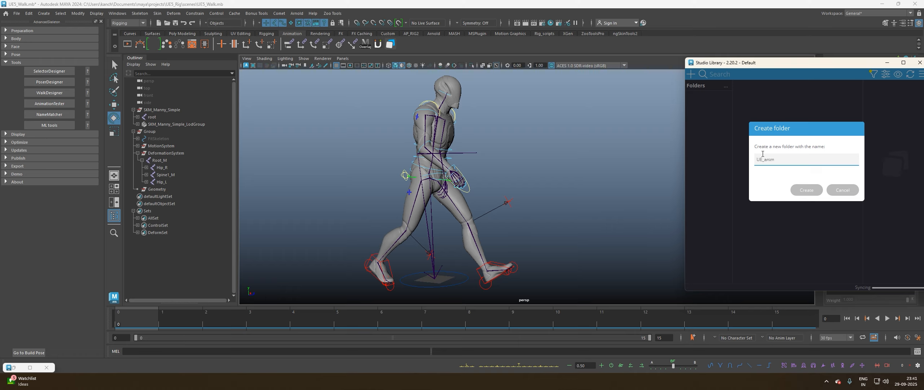
{"action": "left_click", "coordinate": [806, 190]}
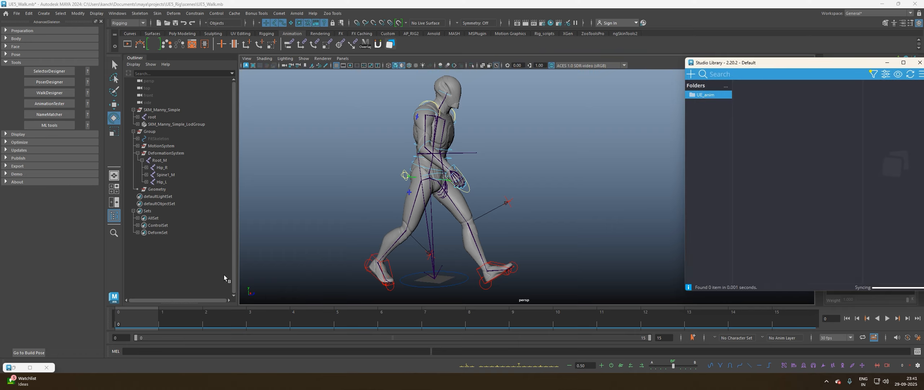
Select all members of ControlSet under Sets.
{"action": "left_click", "coordinate": [152, 227]}
{"action": "right_click", "coordinate": [152, 226]}
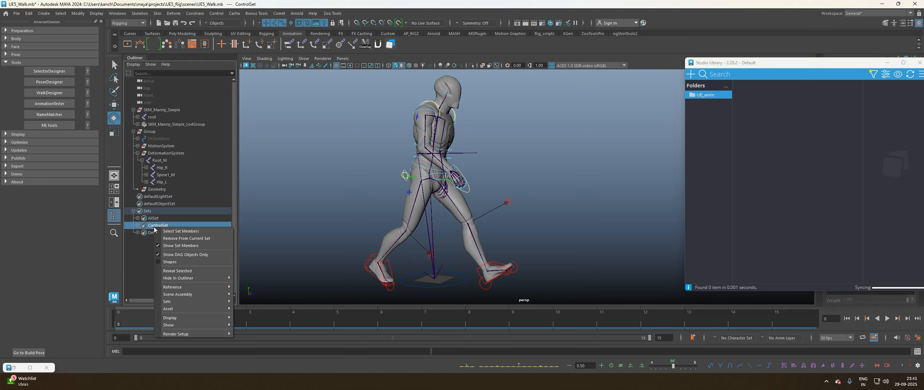
{"action": "left_click", "coordinate": [180, 233]}
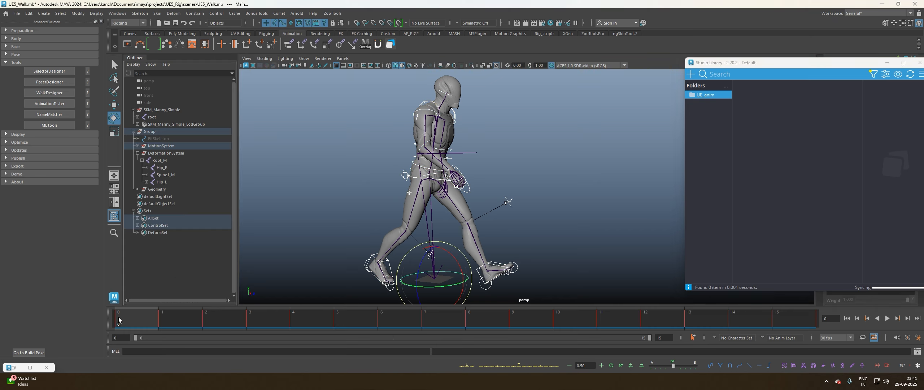
Save the selected controls' pose at frame 0 as Pose00 in the UE_anim folder, with a captured thumbnail.
{"action": "left_click_drag", "start_coordinate": [747, 64], "coordinate": [618, 68]}
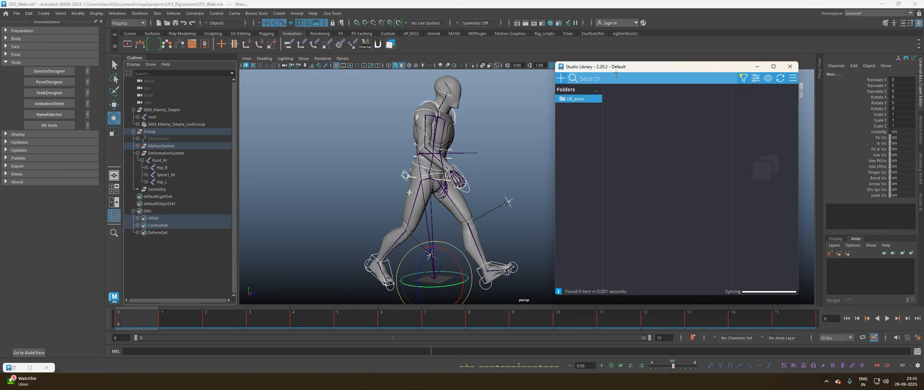
{"action": "left_click", "coordinate": [563, 80]}
{"action": "left_click", "coordinate": [575, 98]}
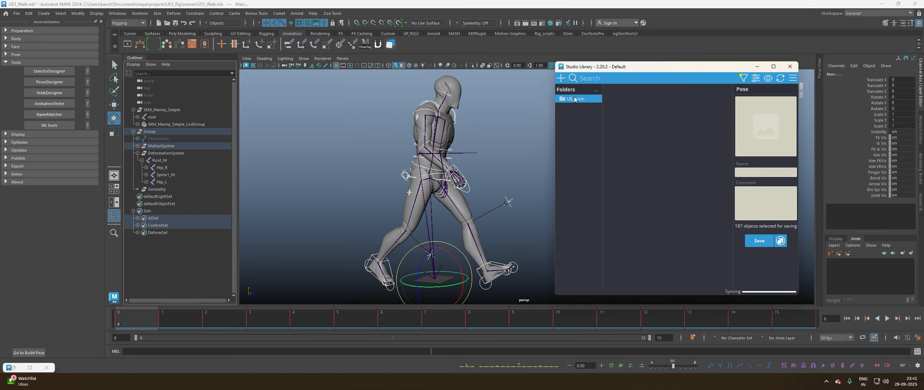
{"action": "double_click", "coordinate": [753, 170]}
{"action": "left_click", "coordinate": [754, 170]}
{"action": "double_click", "coordinate": [754, 171]}
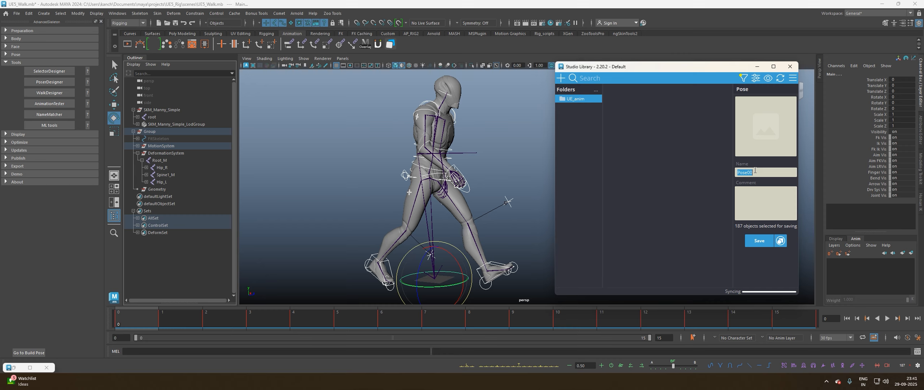
{"action": "left_click", "coordinate": [760, 241]}
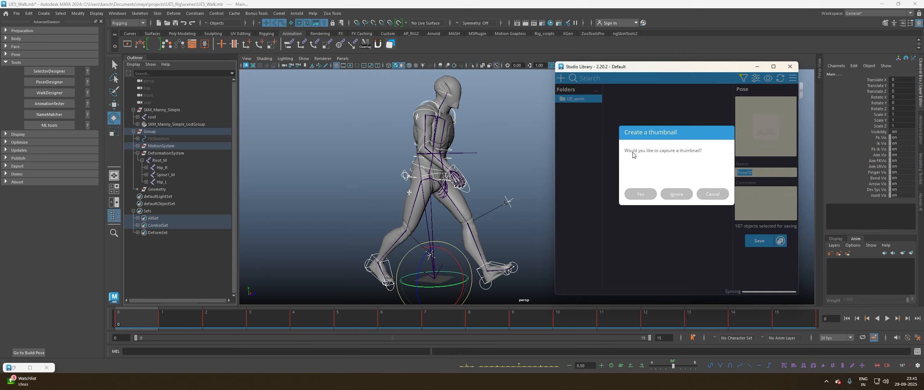
{"action": "left_click", "coordinate": [642, 197]}
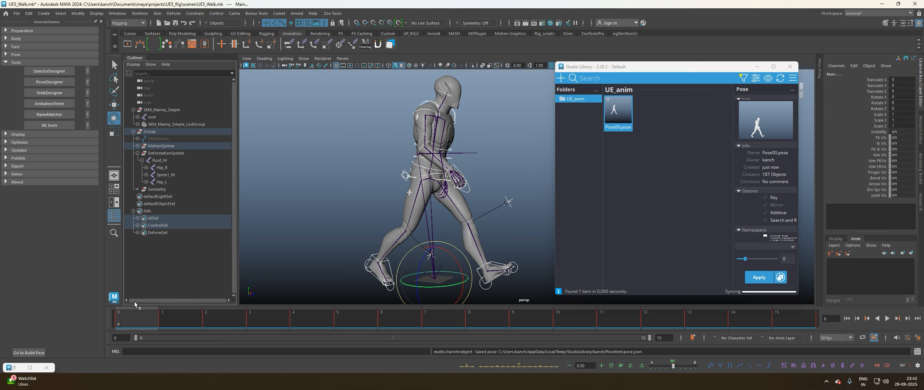
Scrub the walk between frames 0 and 15 to examine its key poses.
{"action": "left_click_drag", "start_coordinate": [135, 319], "coordinate": [202, 319]}
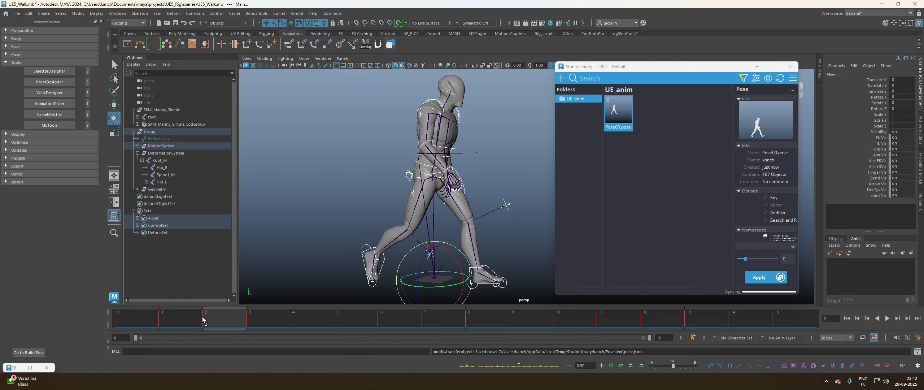
{"action": "left_click_drag", "start_coordinate": [140, 317], "coordinate": [329, 316]}
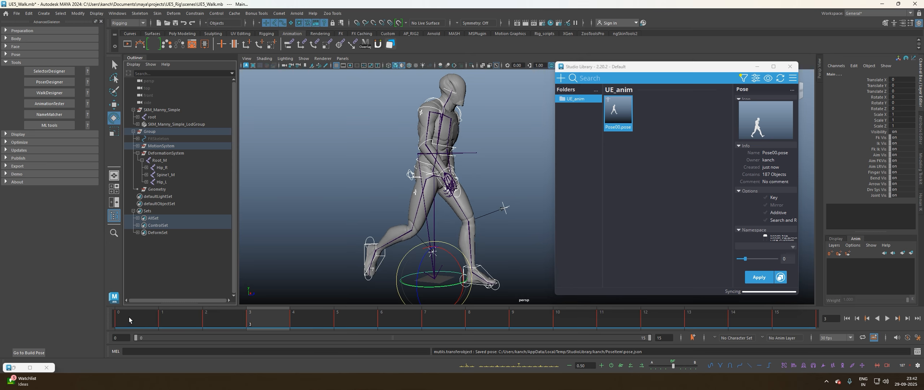
{"action": "left_click_drag", "start_coordinate": [129, 319], "coordinate": [766, 328]}
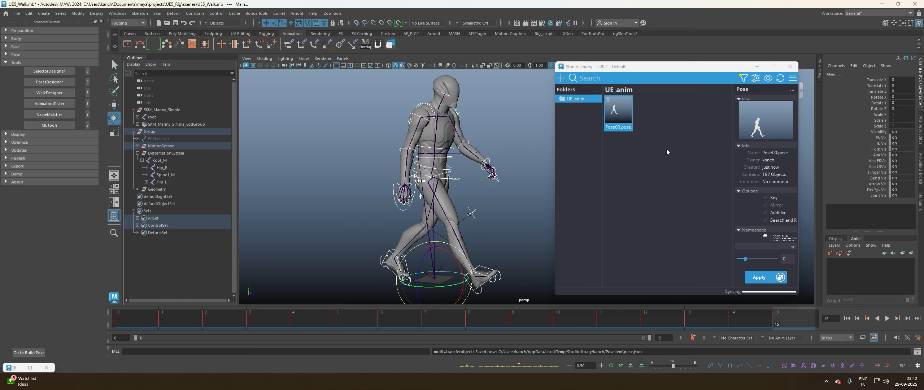
{"action": "left_click_drag", "start_coordinate": [136, 322], "coordinate": [253, 320]}
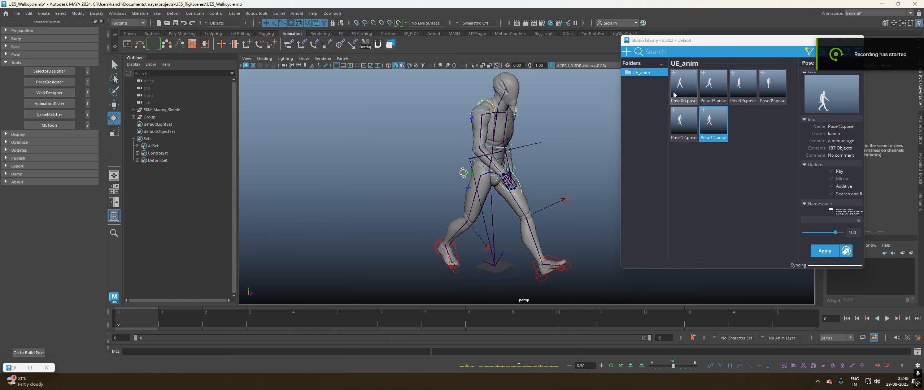
Look through the saved walk poses in the UE_anim folder, ending on Pose15.
{"action": "left_click", "coordinate": [773, 86]}
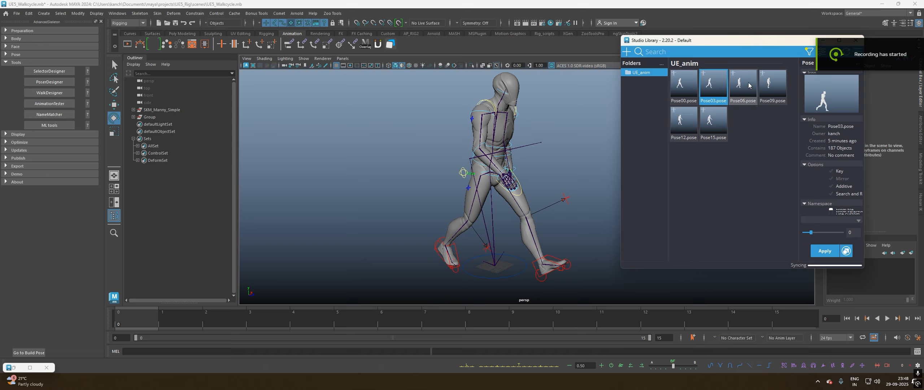
{"action": "left_click", "coordinate": [717, 116]}
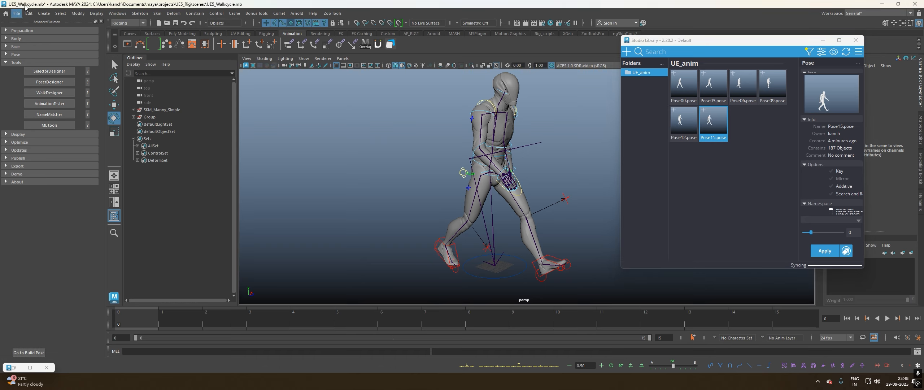
{"action": "key", "text": "alt+v"}
{"action": "left_click_drag", "start_coordinate": [746, 318], "coordinate": [136, 319]}
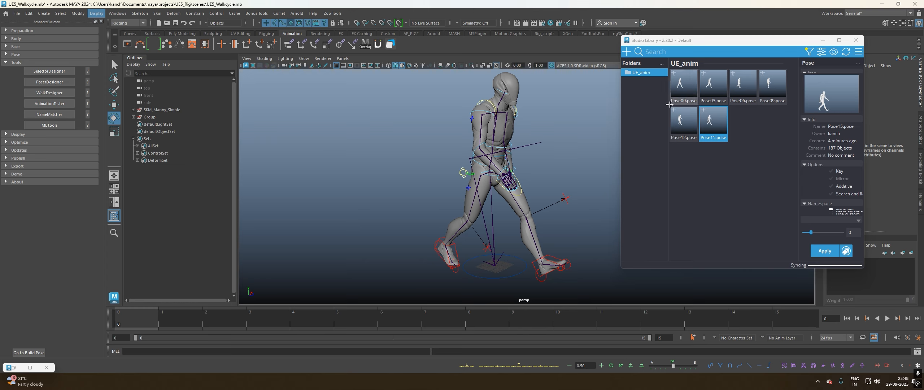
{"action": "key", "text": "alt+v"}
{"action": "key", "text": "alt+v"}
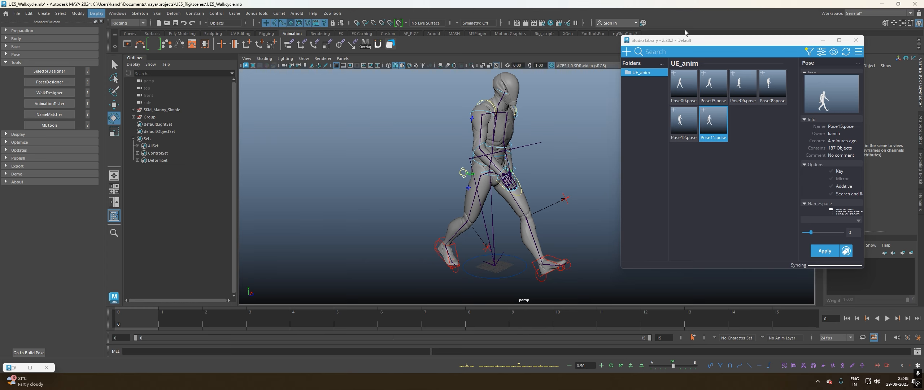
Load Pose00, select all members of ControlSet and key them at frame 0.
{"action": "left_click", "coordinate": [683, 85]}
{"action": "key", "text": "s"}
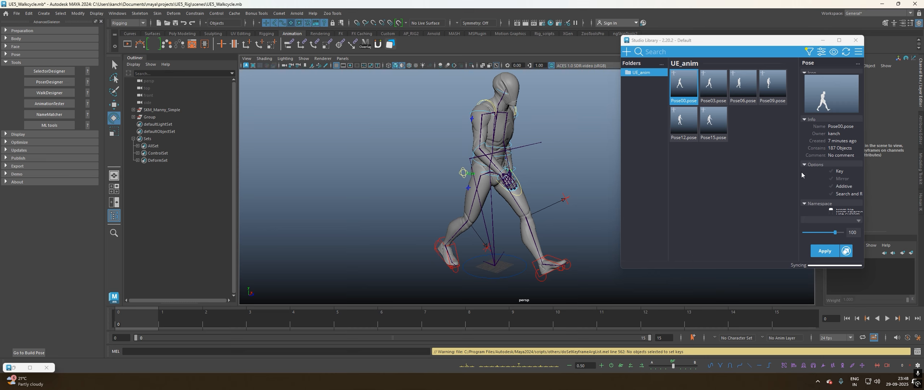
{"action": "left_click_drag", "start_coordinate": [722, 40], "coordinate": [652, 20]}
{"action": "left_click", "coordinate": [163, 154]}
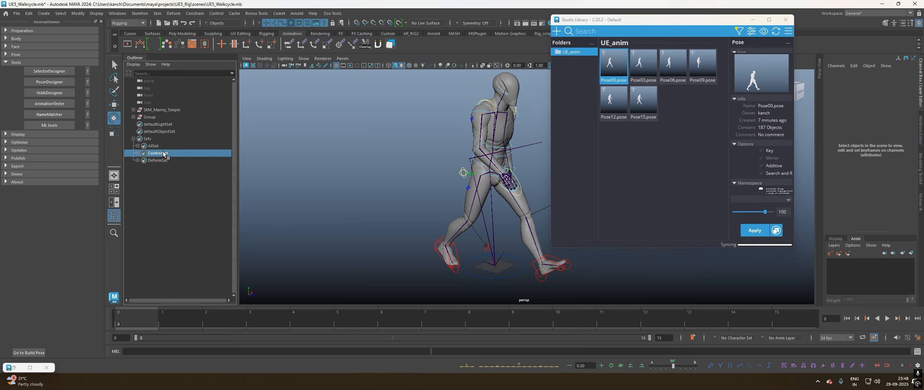
{"action": "right_click", "coordinate": [155, 153]}
{"action": "left_click", "coordinate": [173, 156]}
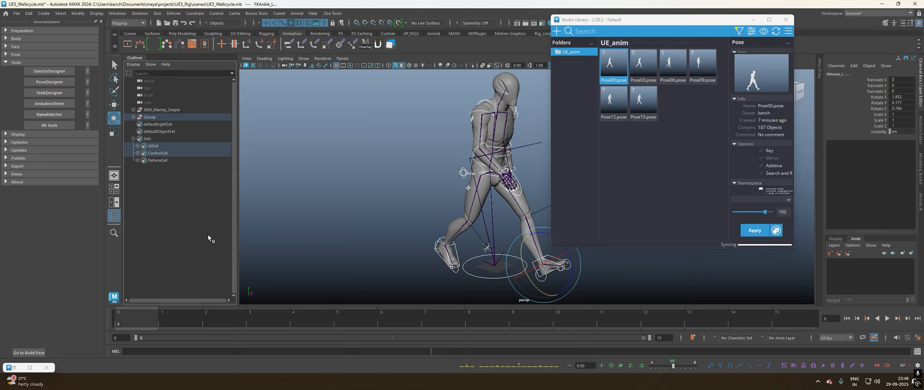
{"action": "double_click", "coordinate": [142, 318]}
{"action": "key", "text": "s"}
Apply the saved Pose03 to the controls at frame 3 and Pose06 at frame 6.
{"action": "left_click", "coordinate": [640, 72]}
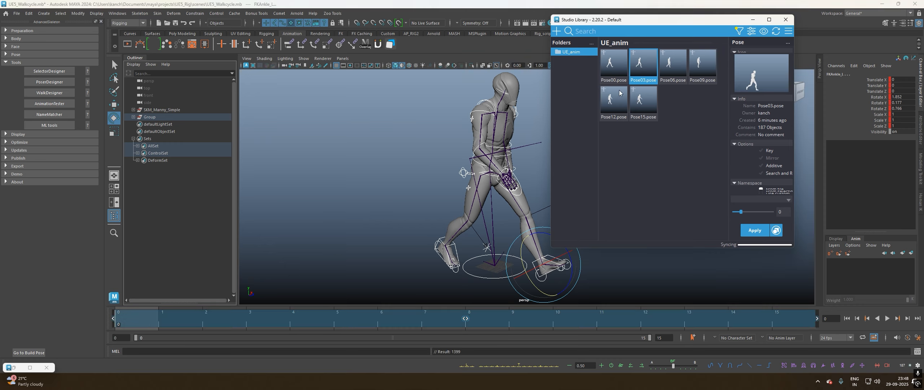
{"action": "left_click", "coordinate": [253, 320]}
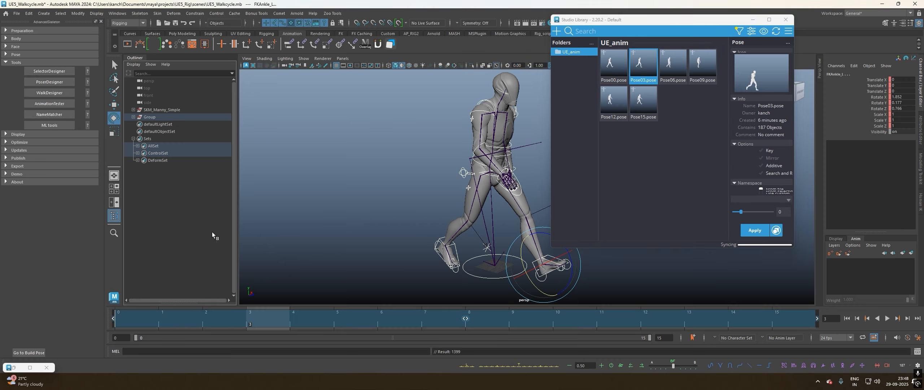
{"action": "double_click", "coordinate": [646, 74]}
{"action": "left_click", "coordinate": [408, 313]}
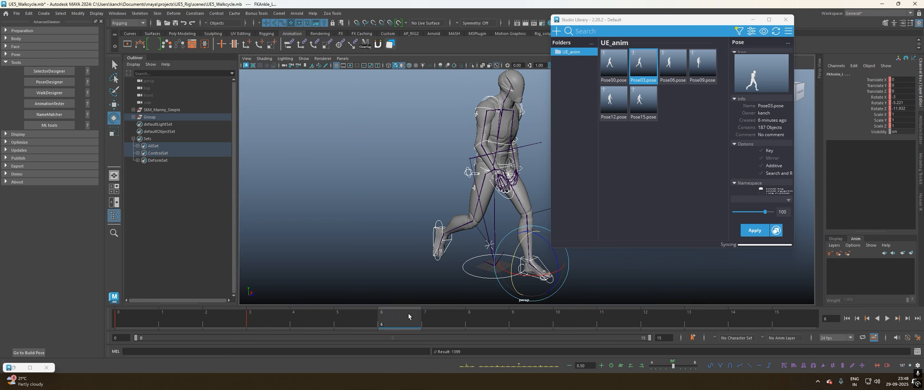
{"action": "double_click", "coordinate": [672, 68]}
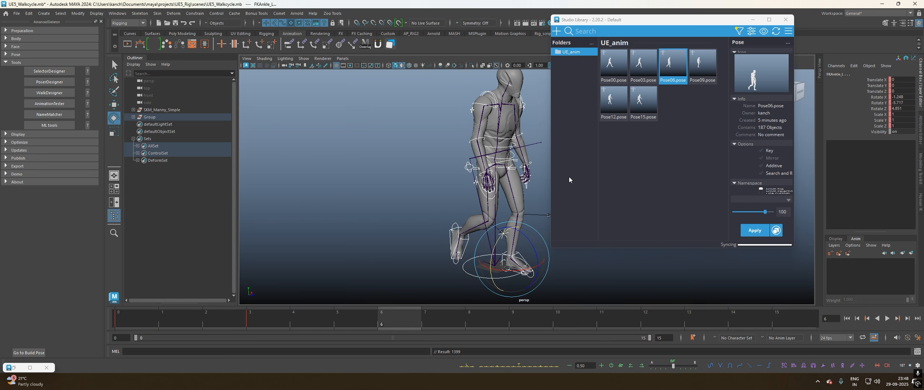
Apply the saved Pose09 to the controls at frame 9 and Pose12 at frame 12.
{"action": "left_click", "coordinate": [531, 319]}
{"action": "double_click", "coordinate": [702, 66]}
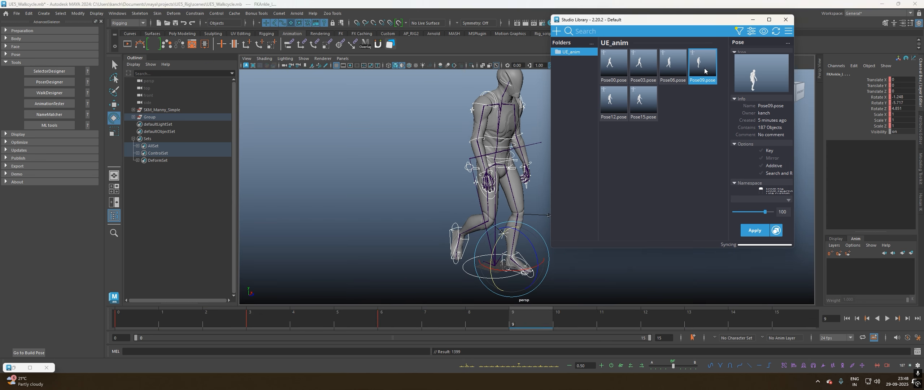
{"action": "left_click", "coordinate": [629, 319]}
{"action": "double_click", "coordinate": [614, 105]}
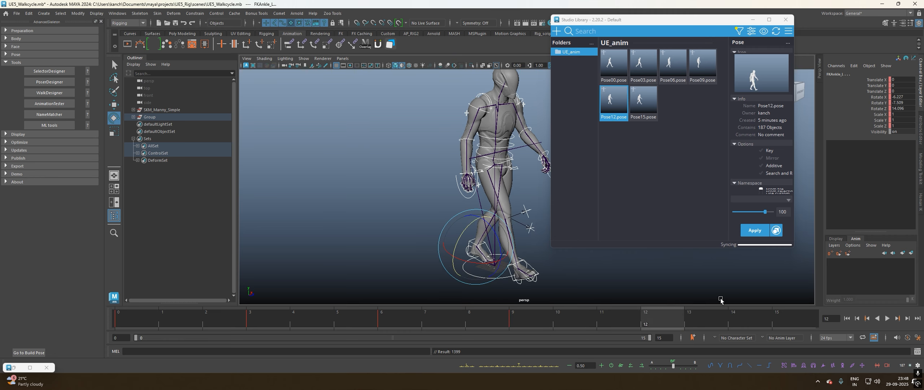
Apply the saved Pose15 at frame 15 and play back the walk animation.
{"action": "double_click", "coordinate": [780, 320]}
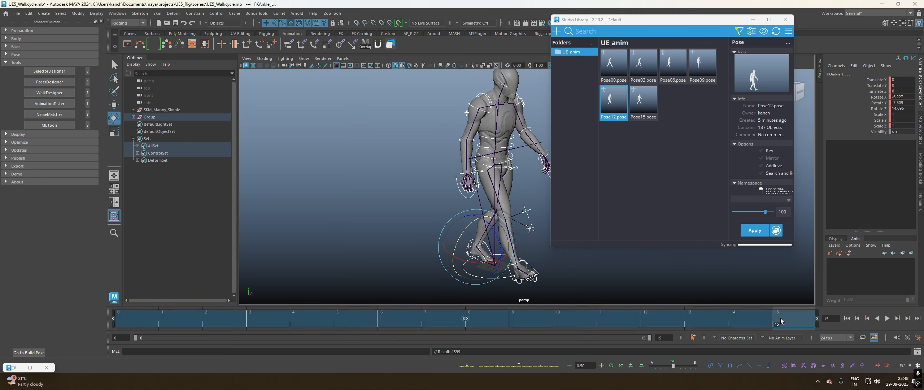
{"action": "double_click", "coordinate": [651, 103]}
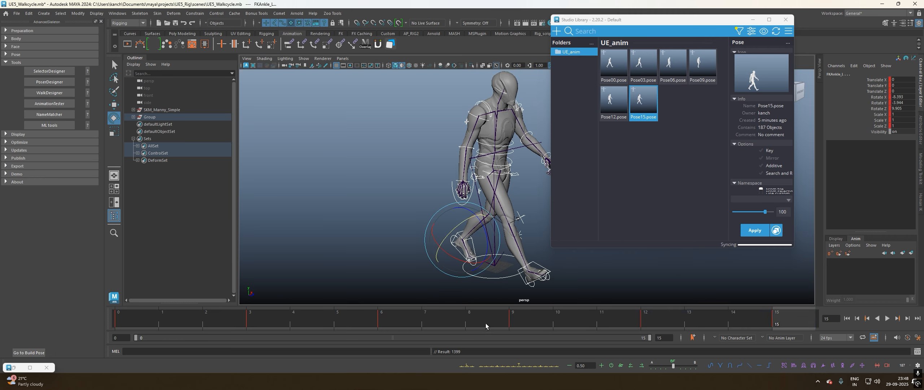
{"action": "key", "text": "alt+v"}
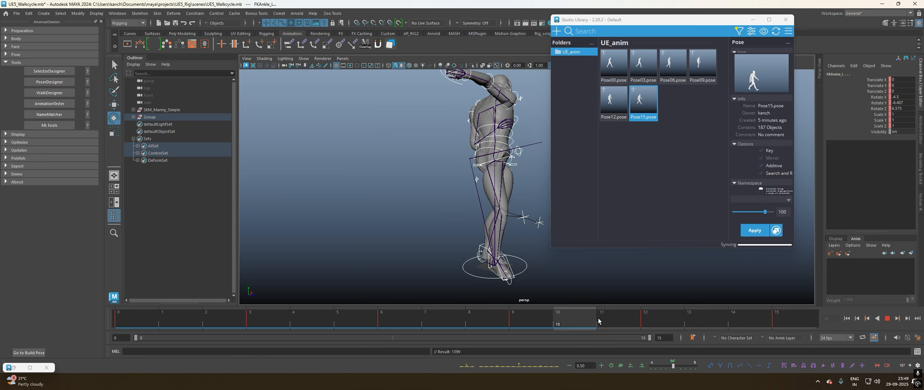
{"action": "key", "text": "alt+v"}
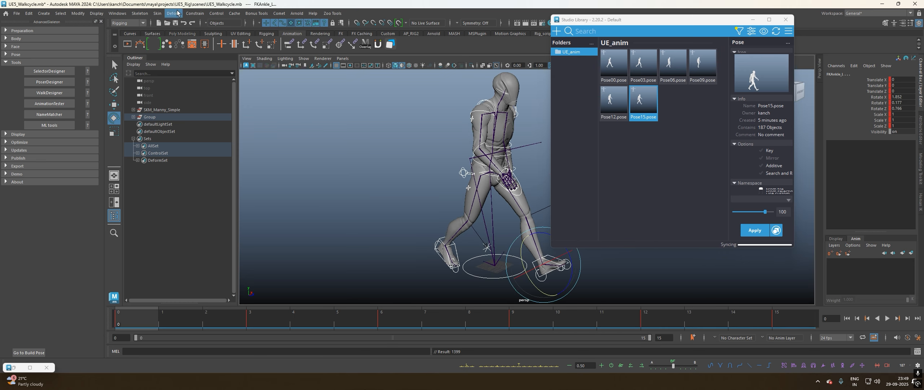
Run the Euler Filter on all of the controls' animation curves in the Graph Editor and close it.
{"action": "left_click", "coordinate": [118, 14]}
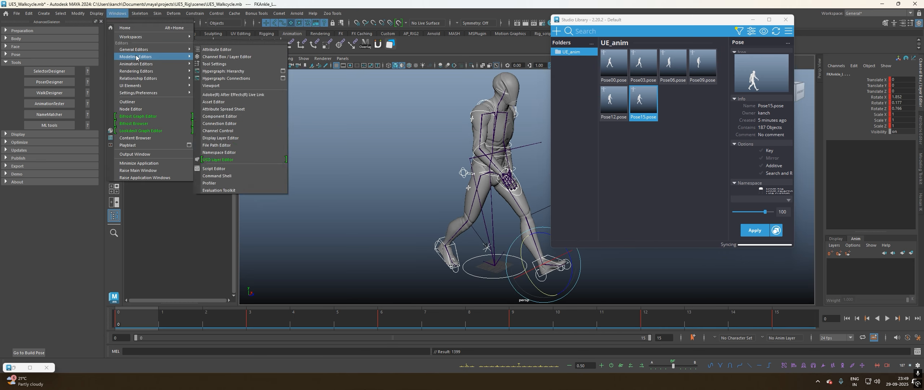
{"action": "mouse_move", "coordinate": [136, 63]}
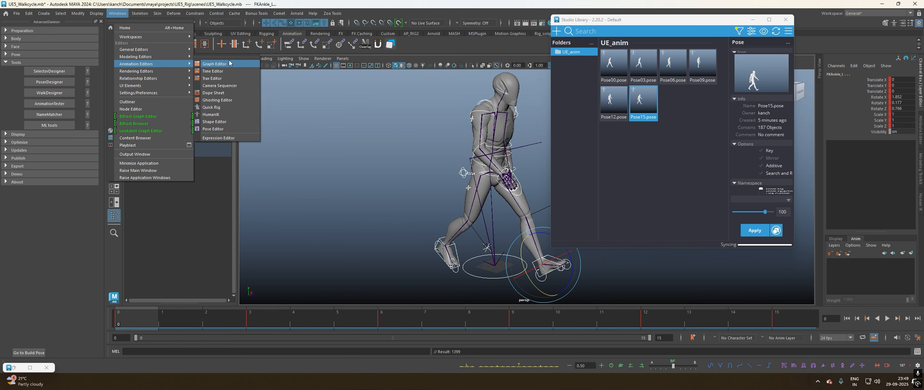
{"action": "left_click", "coordinate": [217, 64]}
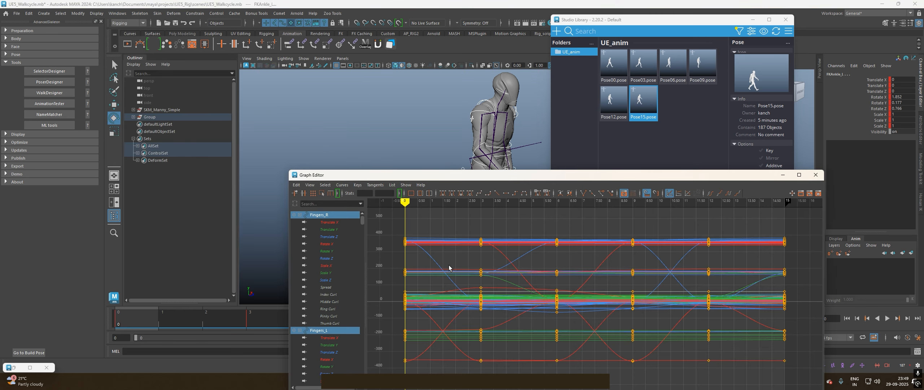
{"action": "left_click_drag", "start_coordinate": [394, 223], "coordinate": [796, 373]}
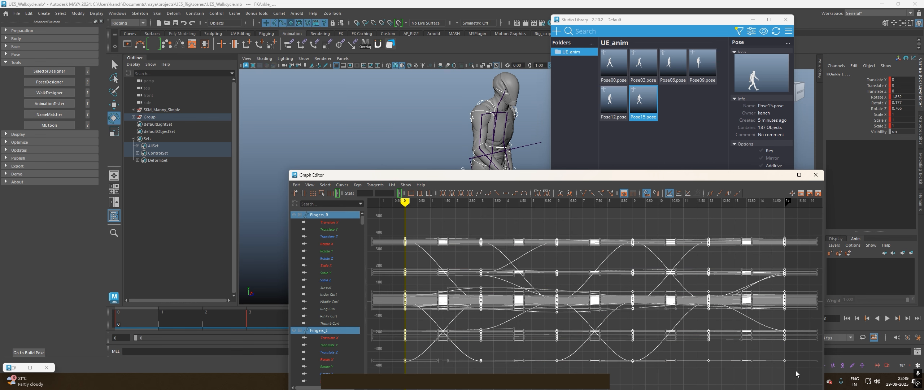
{"action": "left_click", "coordinate": [342, 184]}
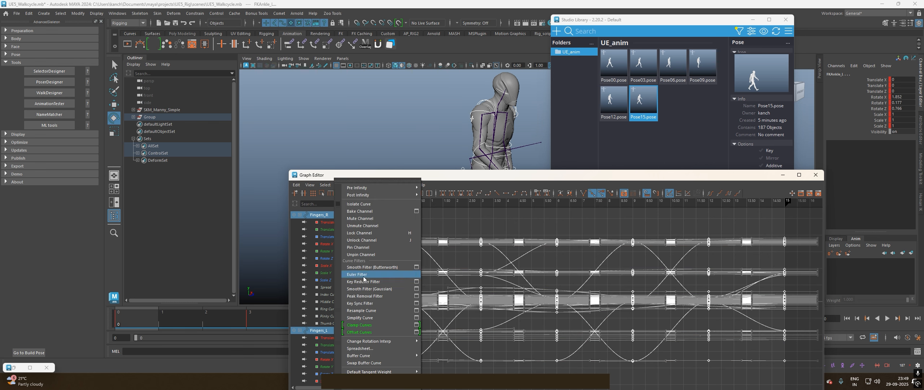
{"action": "left_click", "coordinate": [363, 275]}
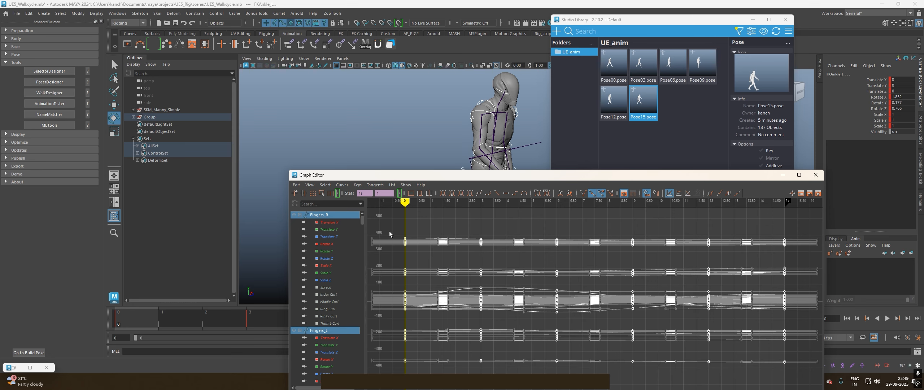
{"action": "left_click", "coordinate": [815, 175]}
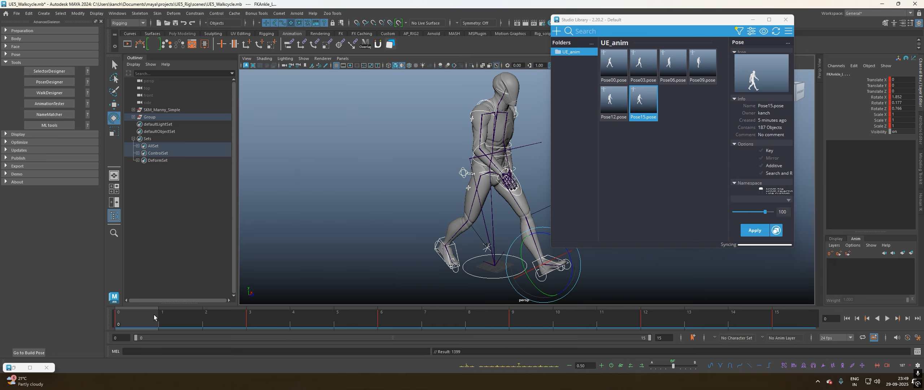
Save the walk cycle scene at frame 0 and minimize the Studio Library window.
{"action": "left_click_drag", "start_coordinate": [153, 318], "coordinate": [137, 310]}
{"action": "key", "text": "ctrl+s"}
{"action": "left_click", "coordinate": [752, 19]}
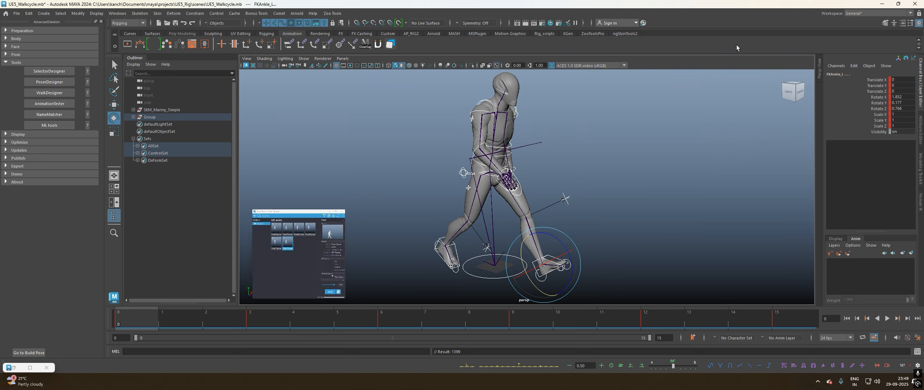
{"action": "left_click_drag", "start_coordinate": [616, 142], "coordinate": [609, 133], "text": "alt"}
{"action": "left_click", "coordinate": [609, 133]}
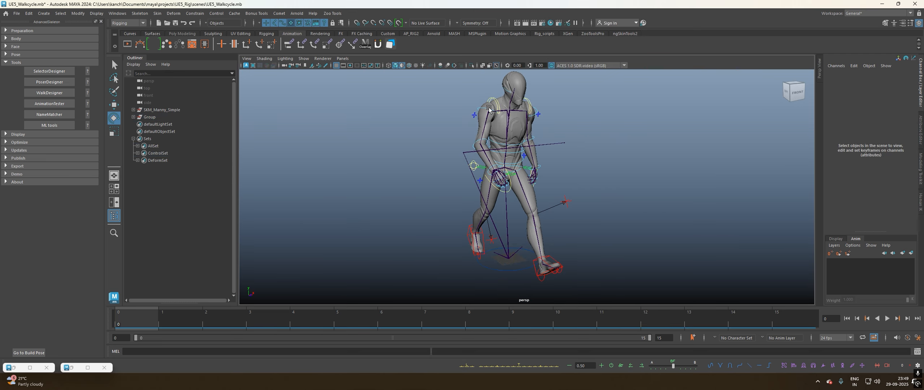
{"action": "left_click", "coordinate": [165, 155]}
{"action": "left_click", "coordinate": [364, 162]}
{"action": "key", "text": "ctrl+z"}
{"action": "key", "text": "ctrl+z"}
{"action": "key", "text": "ctrl+z"}
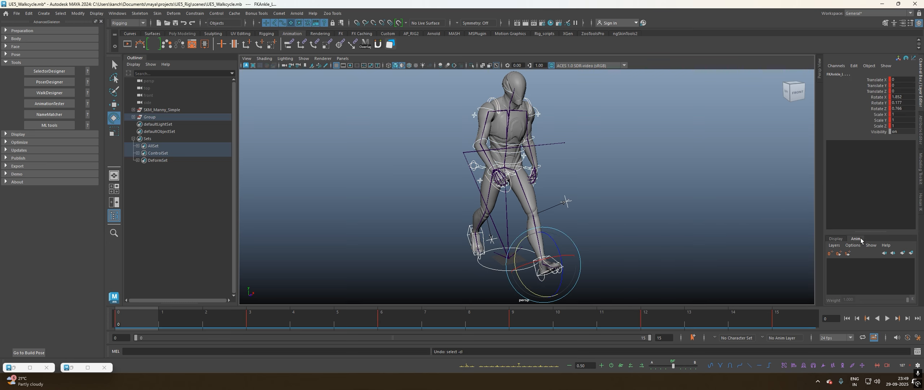
Create an animation layer, lock BaseAnimation and add the selected controls to the new layer.
{"action": "left_click", "coordinate": [903, 253]}
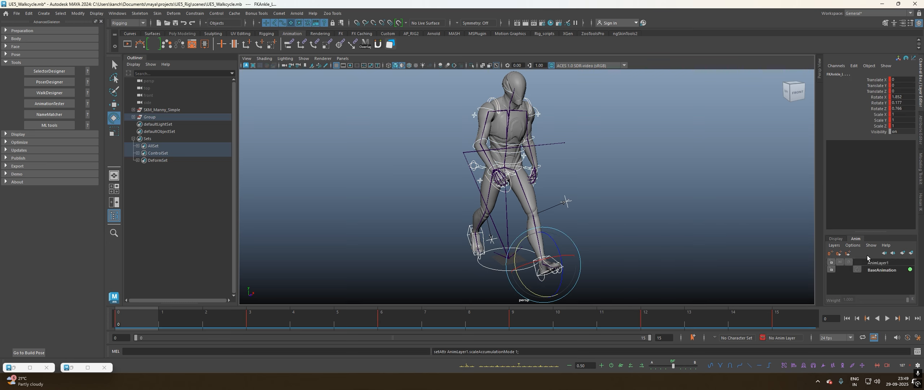
{"action": "left_click", "coordinate": [832, 269]}
{"action": "right_click", "coordinate": [847, 262]}
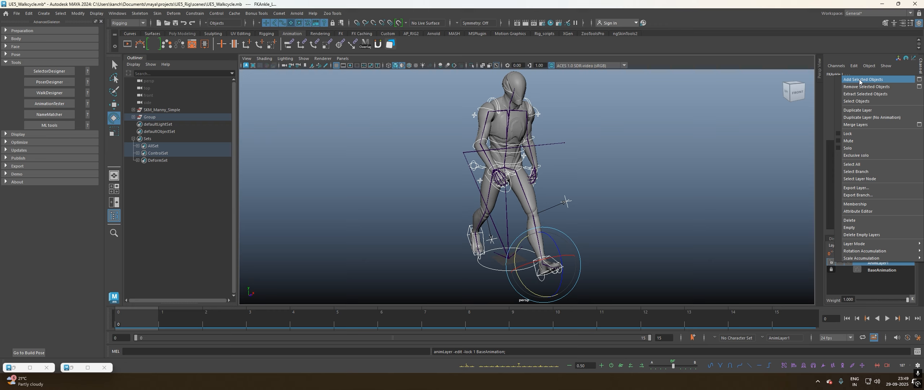
{"action": "left_click", "coordinate": [848, 79]}
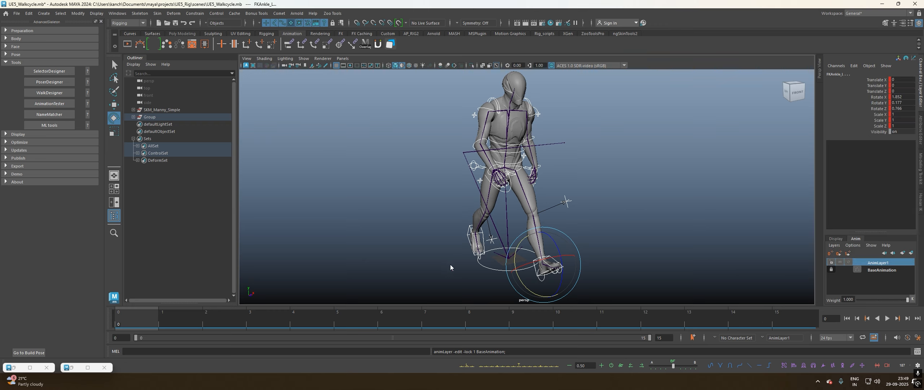
{"action": "left_click", "coordinate": [884, 264]}
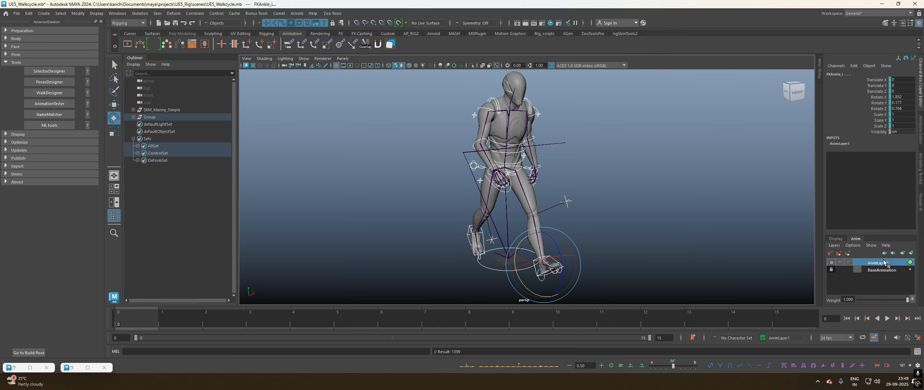
Test the new layer by rotating FKShoulder_R about -41.6 degrees at frame 0 and playing the walk, and undo the rotation.
{"action": "left_click", "coordinate": [485, 110]}
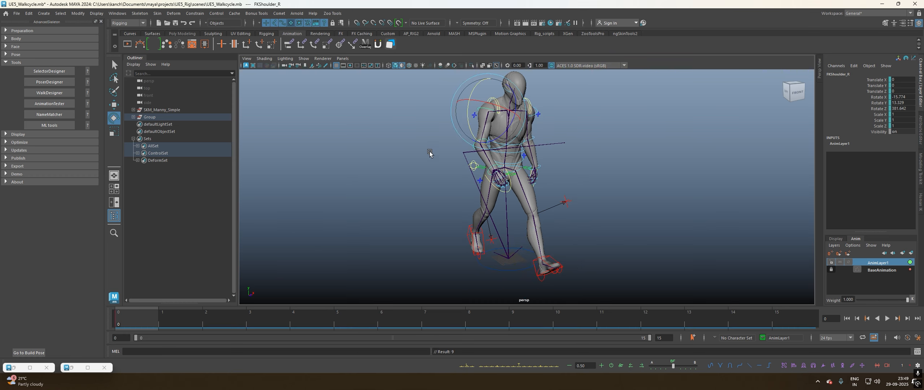
{"action": "mouse_move", "coordinate": [469, 125]}
{"action": "left_mouse_down"}
{"action": "mouse_move", "coordinate": [462, 81]}
{"action": "mouse_move", "coordinate": [466, 116]}
{"action": "left_mouse_up"}
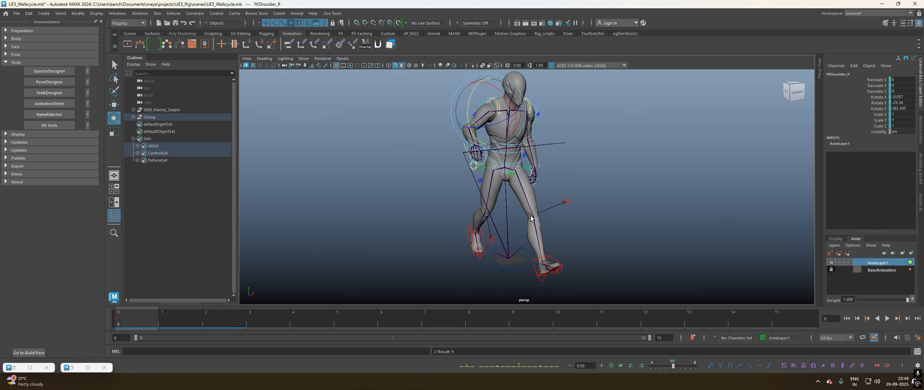
{"action": "left_click", "coordinate": [887, 318]}
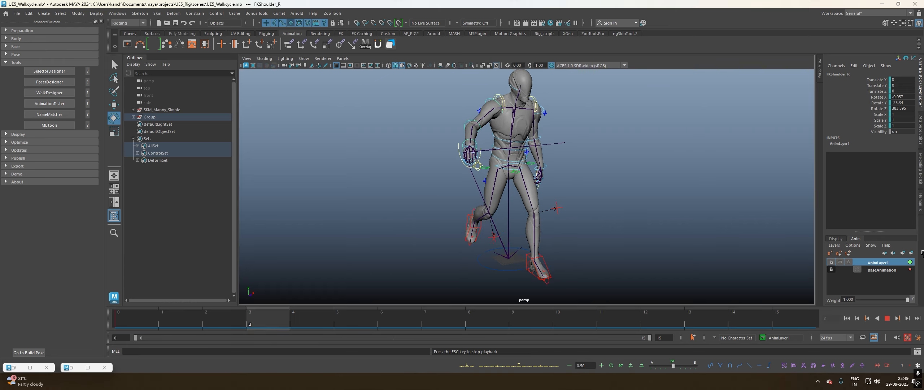
{"action": "key", "text": "Escape"}
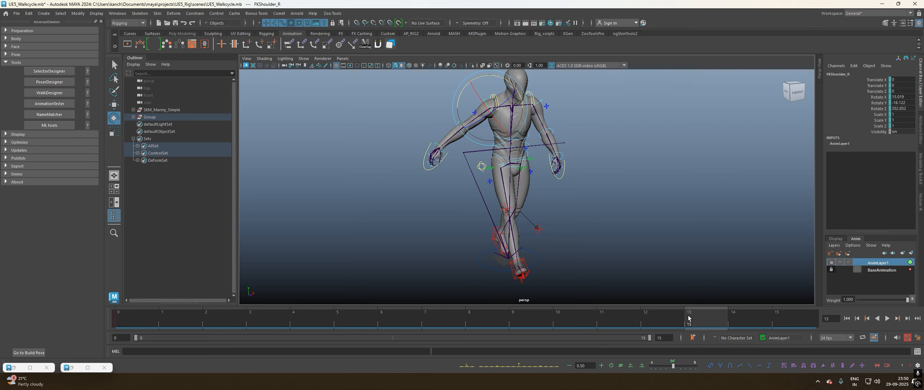
{"action": "key", "text": "ctrl+z"}
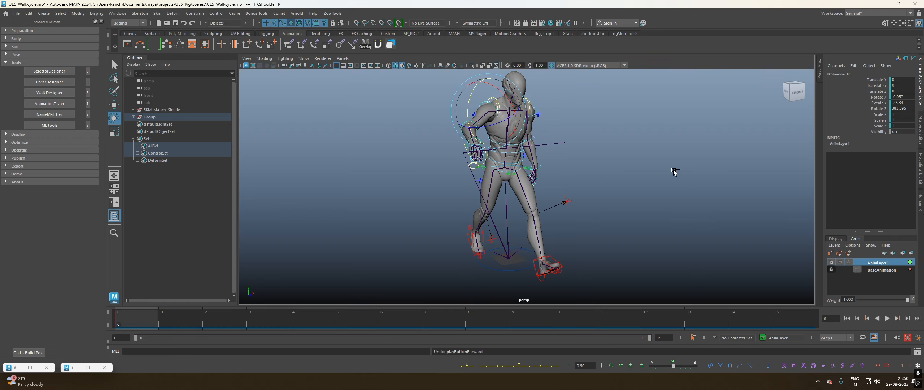
{"action": "key", "text": "ctrl+z"}
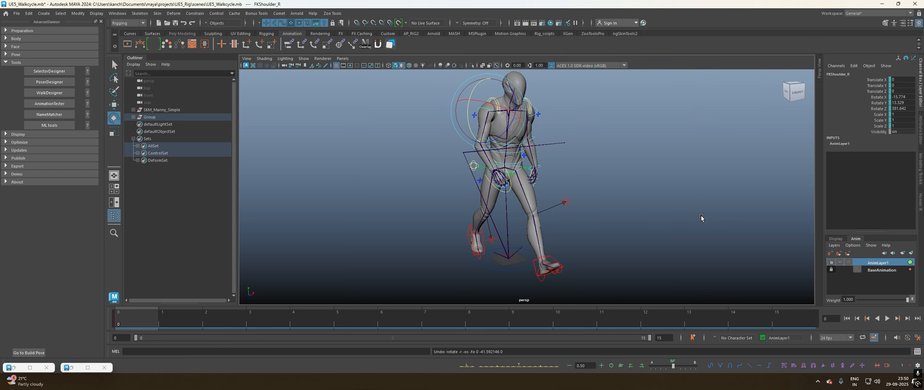
Undo the remaining test change on the rig and close the AdvancedSkeleton tools.
{"action": "key", "text": "ctrl+z"}
{"action": "left_click_drag", "start_coordinate": [701, 216], "coordinate": [668, 221], "text": "alt"}
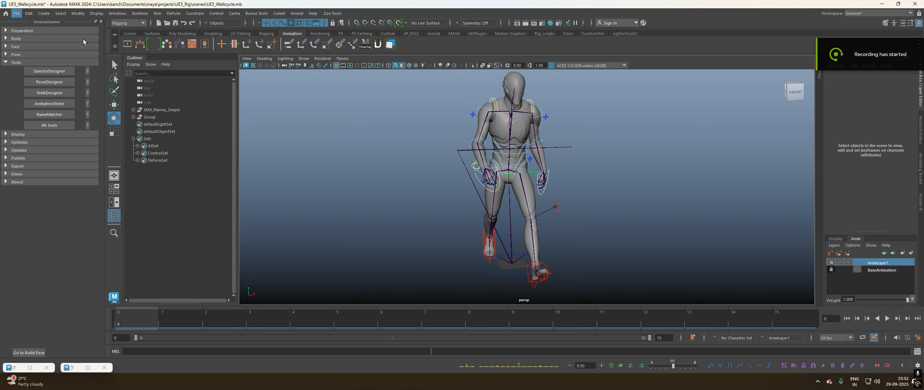
{"action": "left_click", "coordinate": [101, 21]}
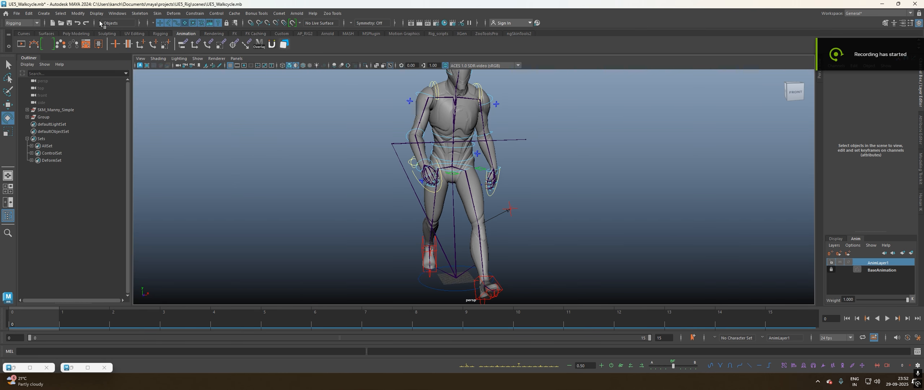
Select the root joint under SKM_Manny_Simple and open the Game Exporter.
{"action": "left_click", "coordinate": [26, 138]}
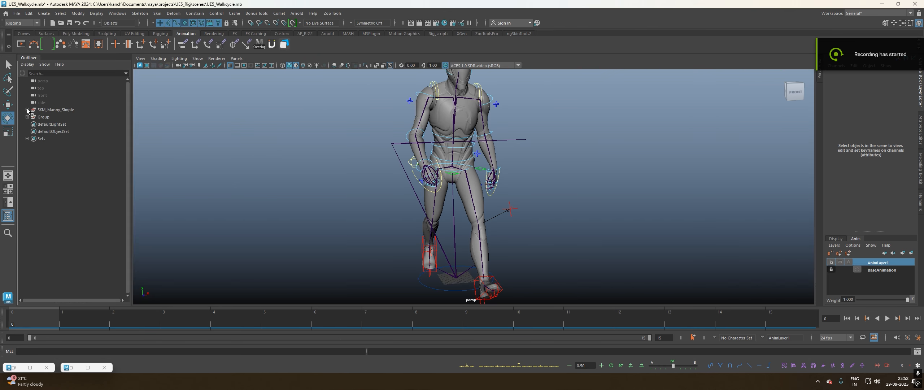
{"action": "left_click", "coordinate": [27, 110]}
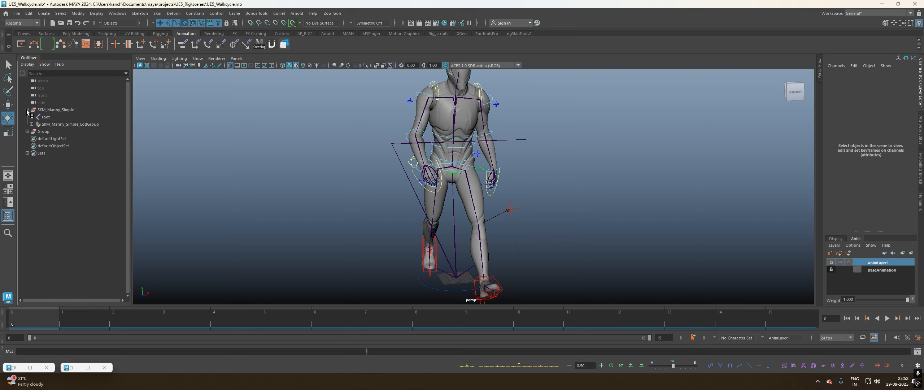
{"action": "left_click", "coordinate": [52, 117]}
{"action": "left_click", "coordinate": [16, 13]}
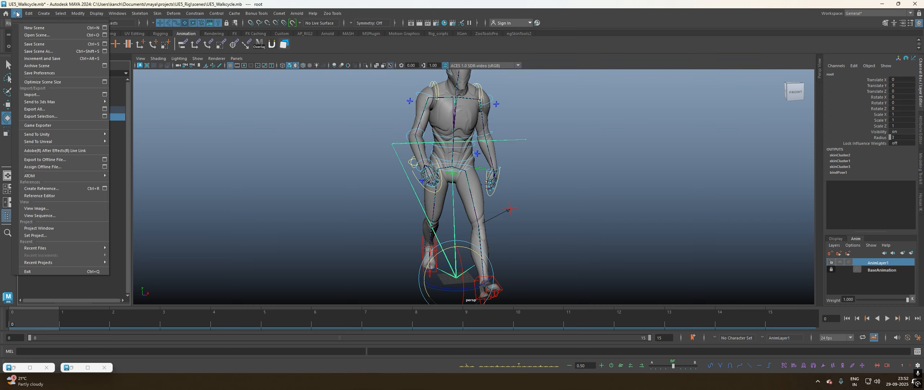
{"action": "left_click", "coordinate": [38, 125]}
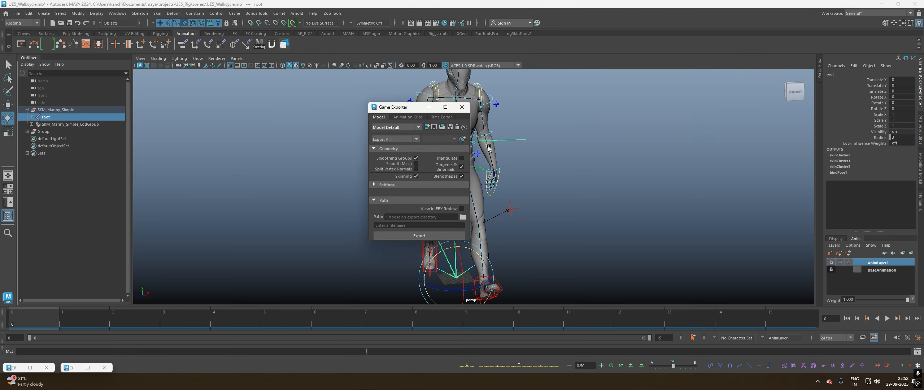
Enlarge the Game Exporter and add an animation clip named Walk covering frames 0 to 15.
{"action": "left_click_drag", "start_coordinate": [468, 243], "coordinate": [580, 269]}
{"action": "left_click", "coordinate": [408, 118]}
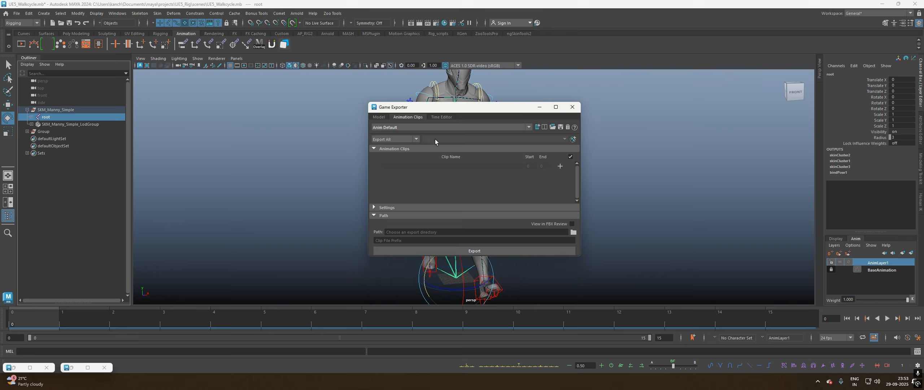
{"action": "left_click", "coordinate": [560, 166]}
{"action": "left_click", "coordinate": [404, 166]}
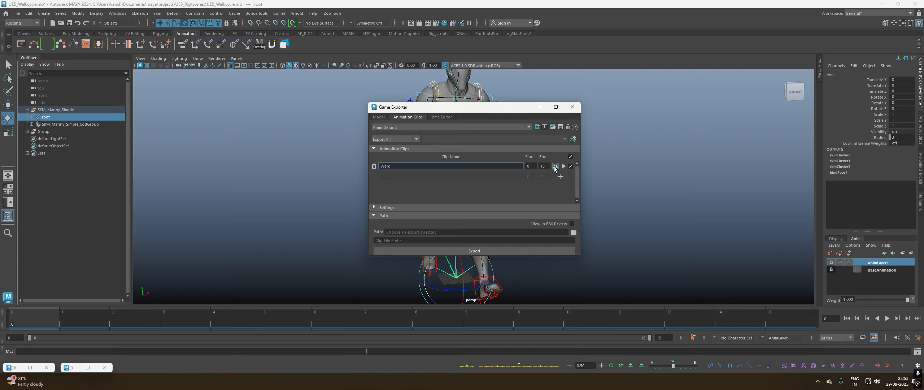
Set the clip's export directory to the MtoUE folder inside D:/Youtube_.
{"action": "left_click", "coordinate": [572, 232]}
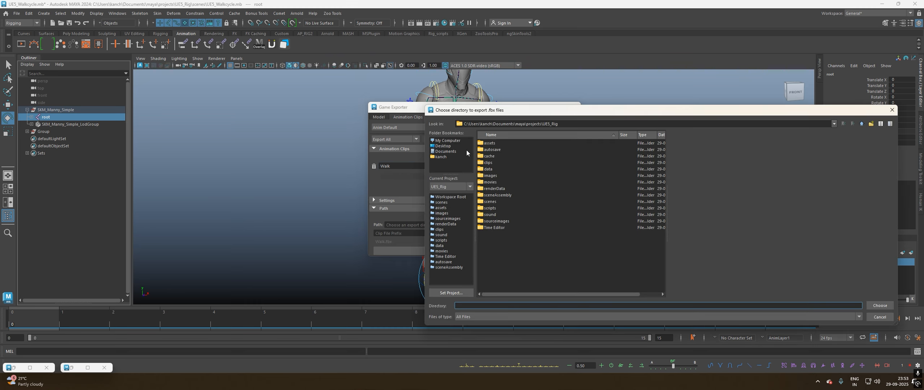
{"action": "left_click", "coordinate": [450, 140]}
{"action": "double_click", "coordinate": [492, 144]}
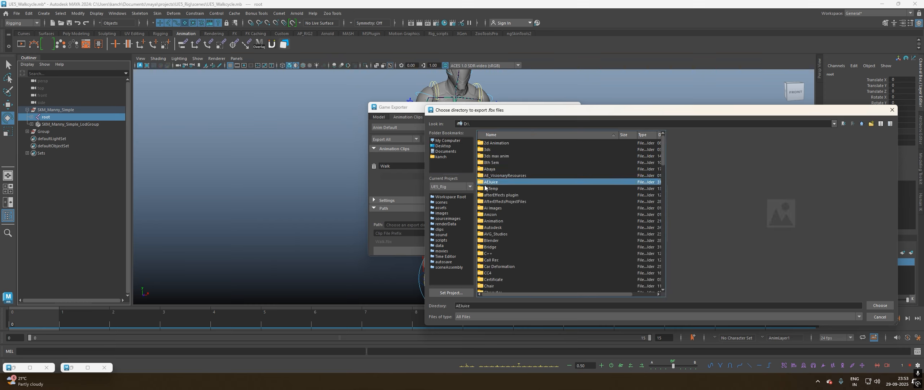
{"action": "double_click", "coordinate": [492, 288]}
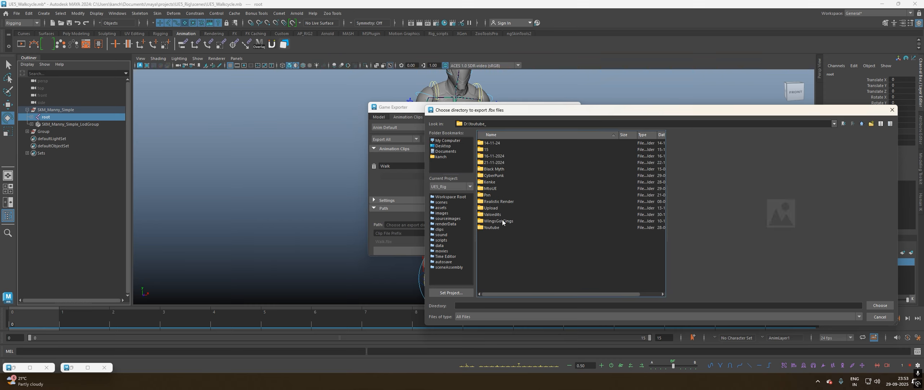
{"action": "double_click", "coordinate": [491, 228]}
{"action": "left_click", "coordinate": [843, 124]}
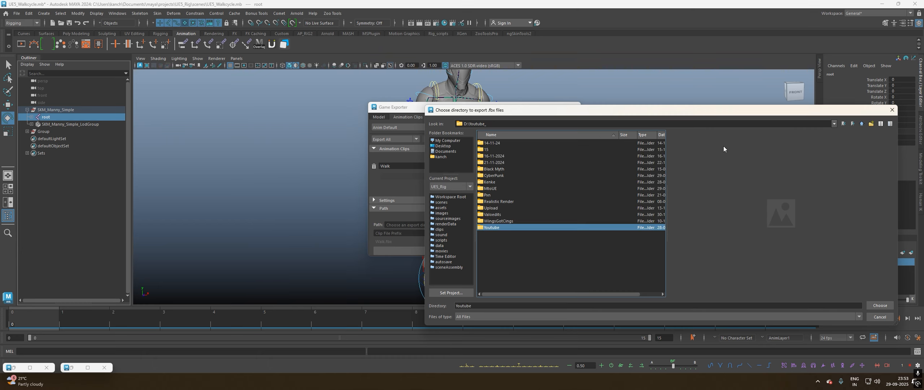
{"action": "double_click", "coordinate": [498, 187]}
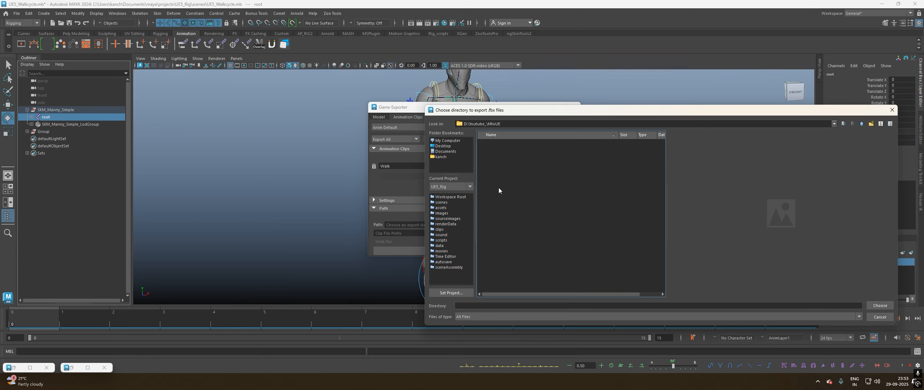
{"action": "left_click", "coordinate": [880, 306]}
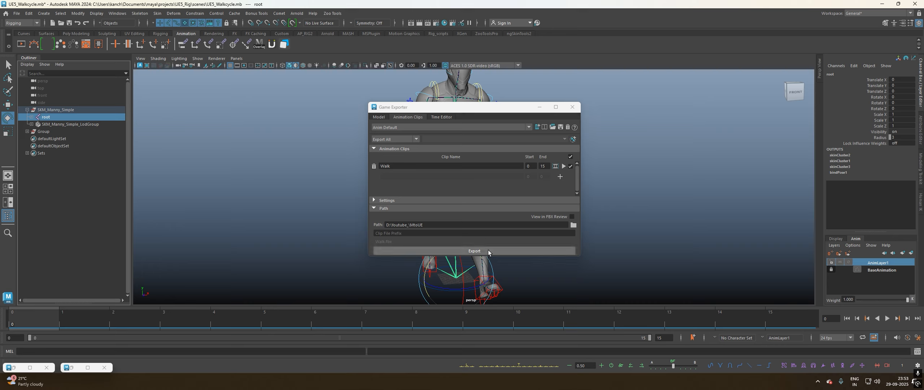
Export the Walk clip as FBX and minimize the Game Exporter.
{"action": "left_click", "coordinate": [466, 252]}
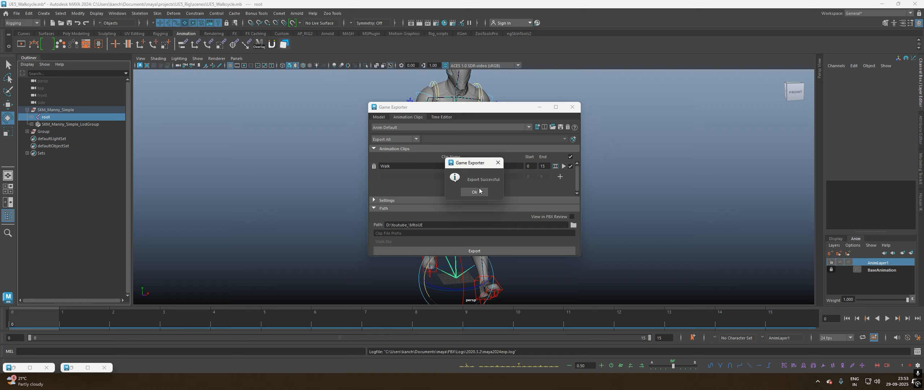
{"action": "left_click", "coordinate": [475, 192]}
{"action": "left_click", "coordinate": [540, 108]}
Switch to Unreal Editor and show the project's top-level Content folder.
{"action": "left_click", "coordinate": [617, 382]}
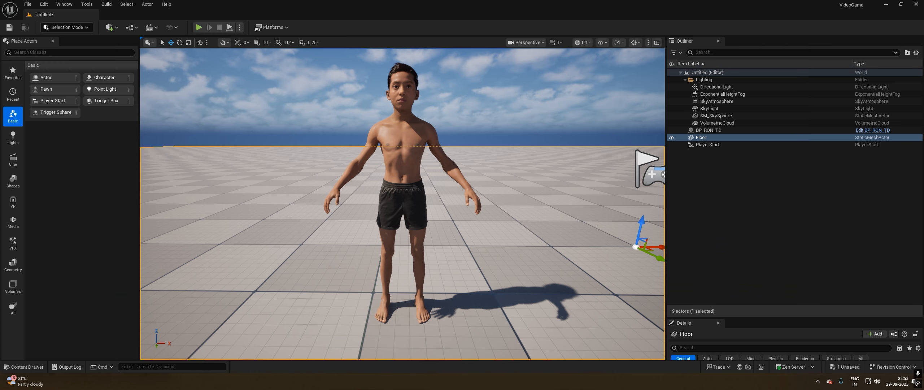
{"action": "left_click", "coordinate": [25, 367]}
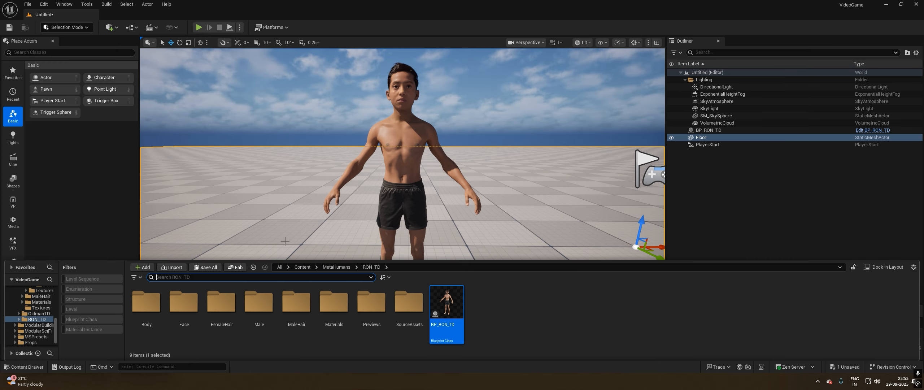
{"action": "left_click", "coordinate": [302, 267]}
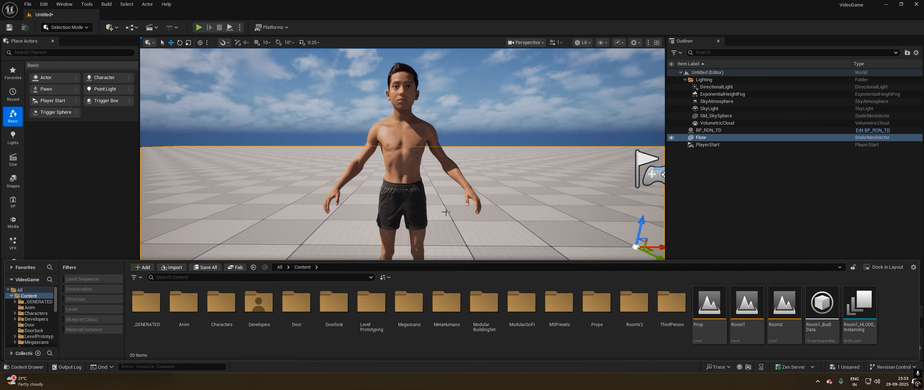
Create a folder named Anim_Walk in the Content folder and open it.
{"action": "right_click", "coordinate": [488, 339]}
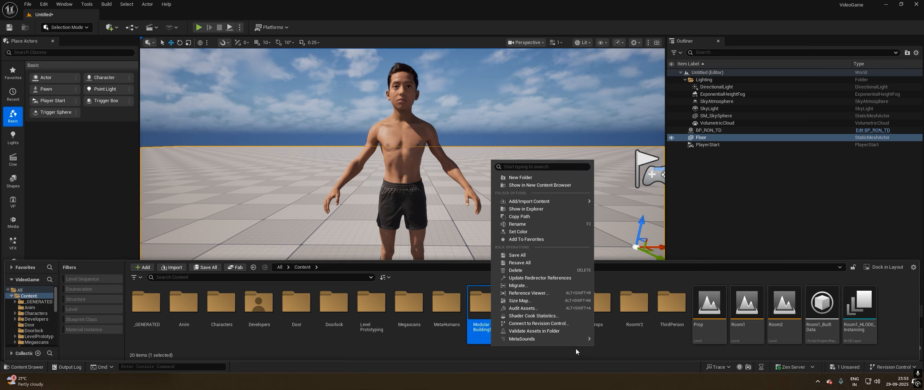
{"action": "left_click", "coordinate": [576, 348]}
{"action": "right_click", "coordinate": [901, 315]}
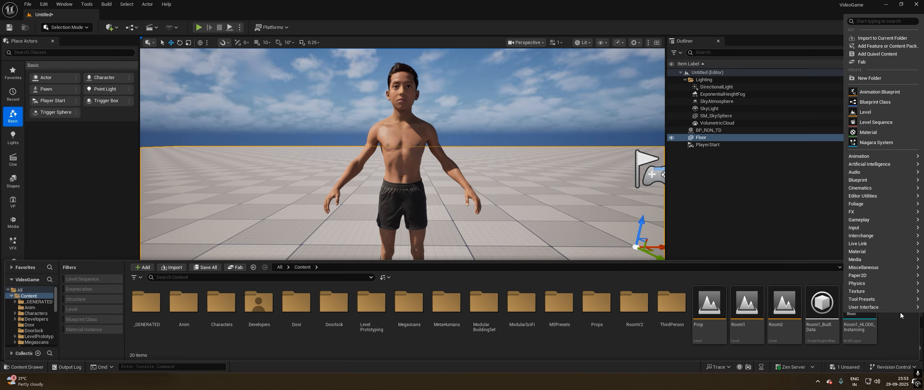
{"action": "left_click", "coordinate": [862, 81]}
{"action": "type", "text": "A"}
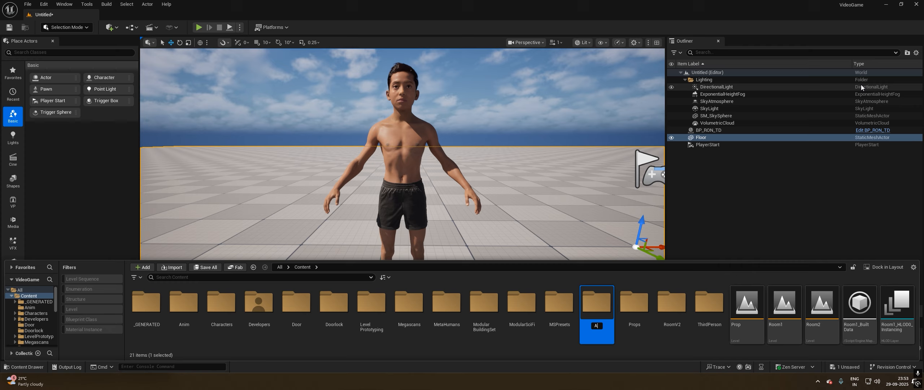
{"action": "type", "text": "nim"}
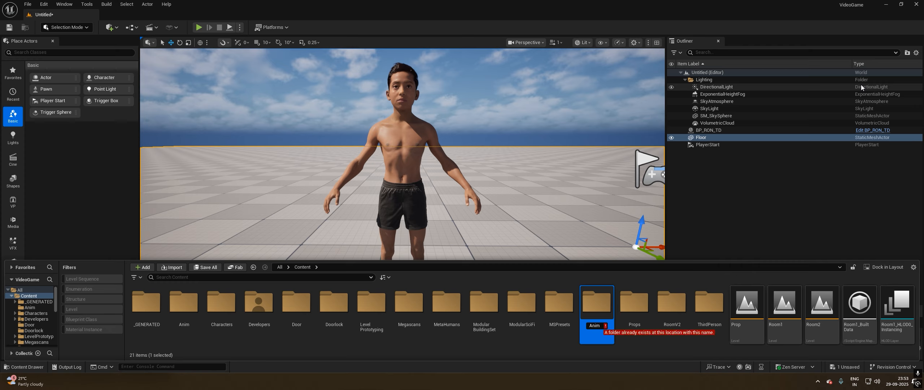
{"action": "type", "text": "_"}
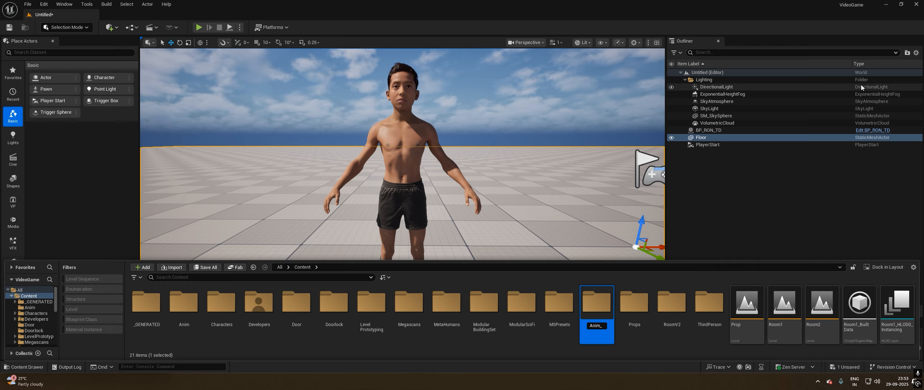
{"action": "type", "text": "Walk"}
{"action": "key", "text": "Return"}
{"action": "key", "text": "Return"}
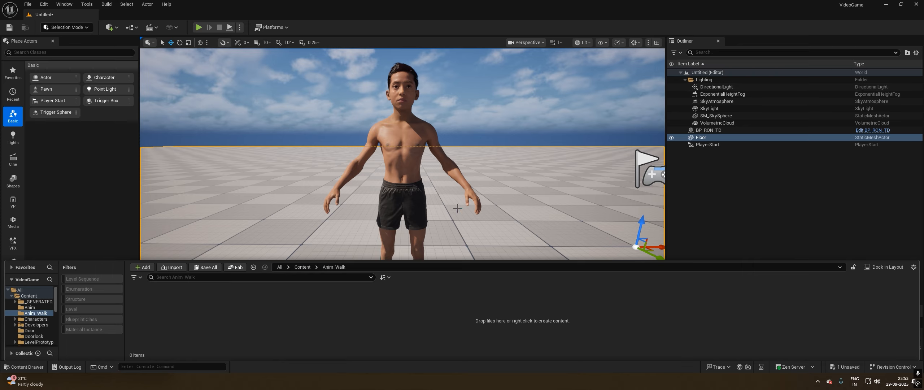
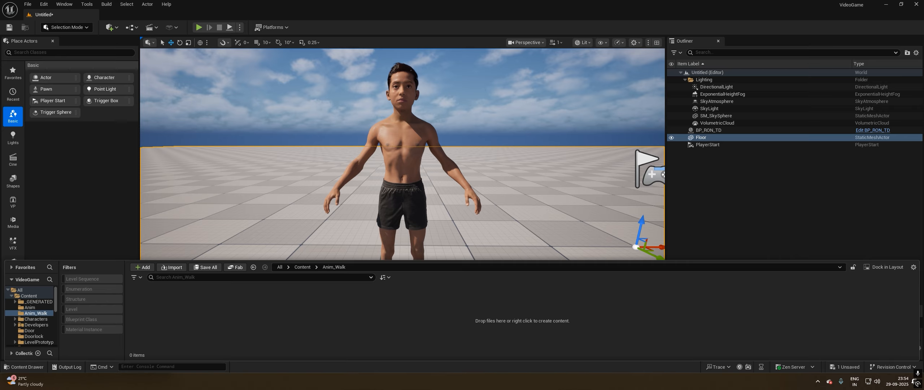
Bring Walk.fbx into the Anim_Walk folder and enable Import Only Animations in its import options.
{"action": "left_click_drag", "start_coordinate": [267, 247], "coordinate": [312, 316]}
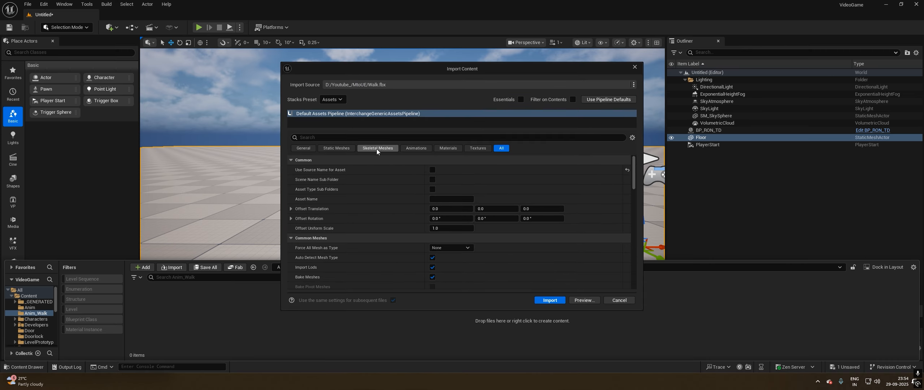
{"action": "left_click", "coordinate": [416, 148]}
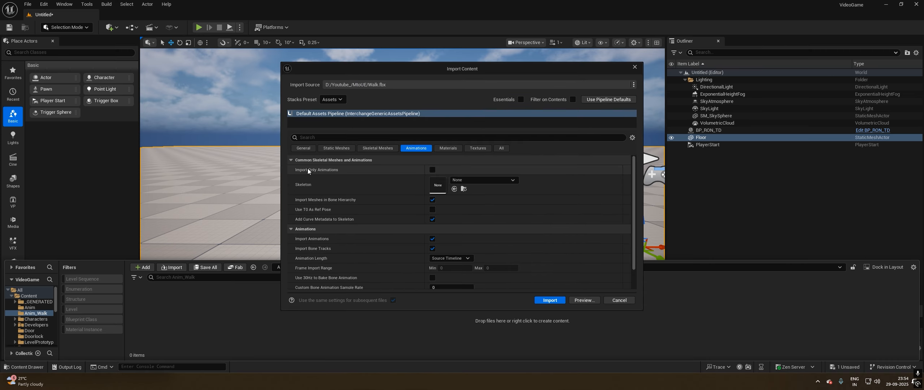
{"action": "left_click", "coordinate": [433, 170]}
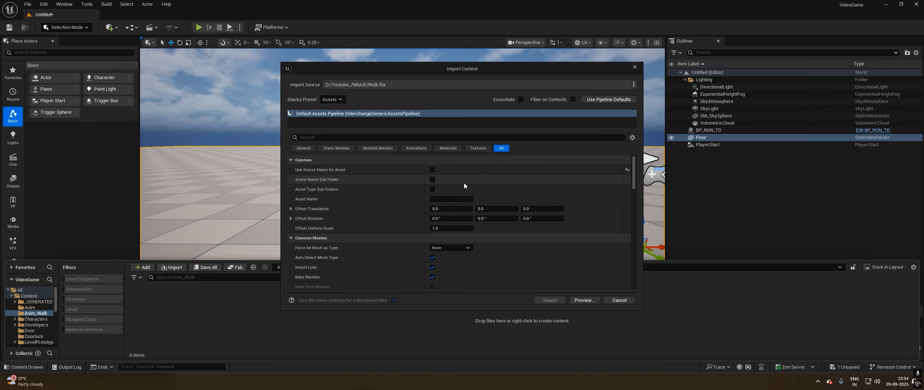
Assign the SK_Mannequin skeleton in the import options and import the walk animation.
{"action": "left_click", "coordinate": [387, 149]}
{"action": "scroll", "coordinate": [455, 249], "scroll_direction": "down", "scroll_amount": 2}
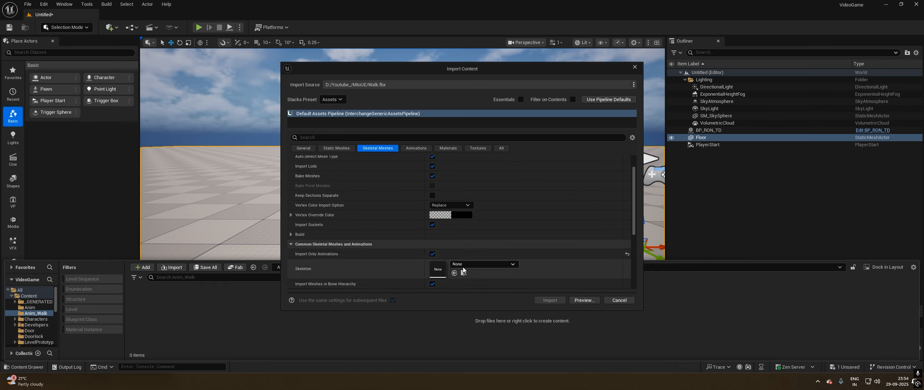
{"action": "left_click", "coordinate": [468, 263]}
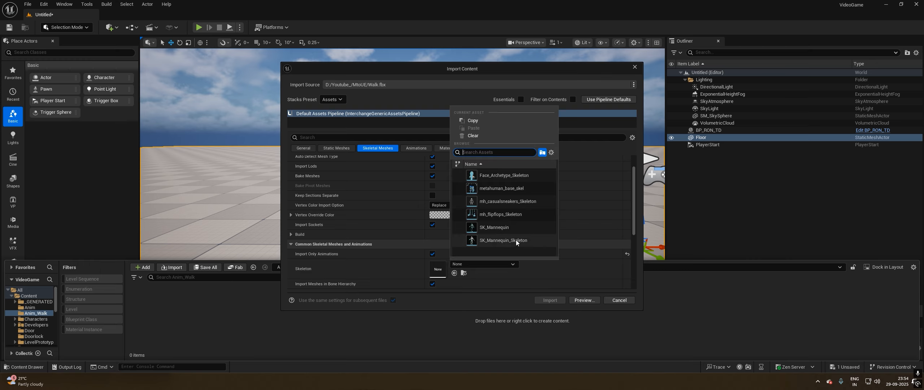
{"action": "left_click", "coordinate": [490, 227]}
{"action": "left_click", "coordinate": [550, 300]}
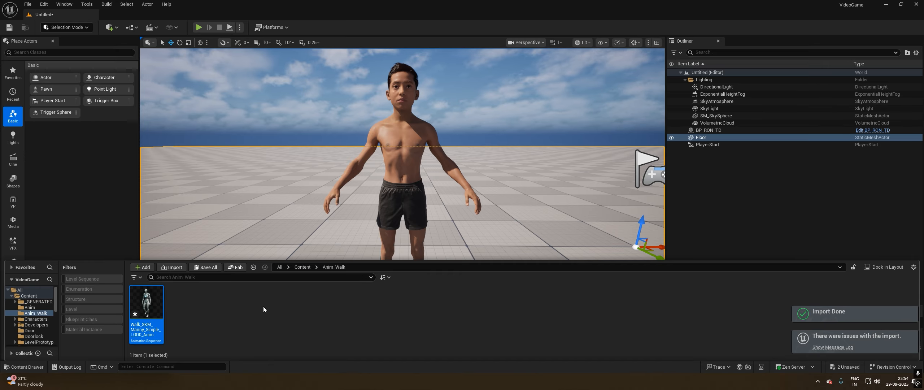
Open the imported walk animation, examine its playback from another angle, and close the animation editor.
{"action": "double_click", "coordinate": [155, 306]}
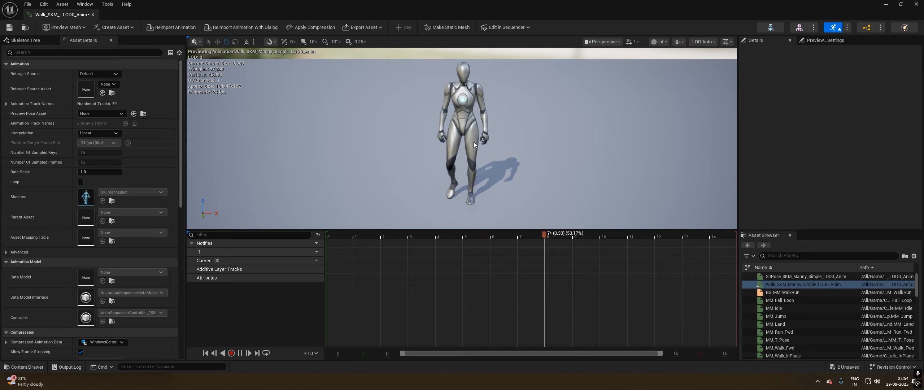
{"action": "left_click_drag", "start_coordinate": [426, 164], "coordinate": [498, 162]}
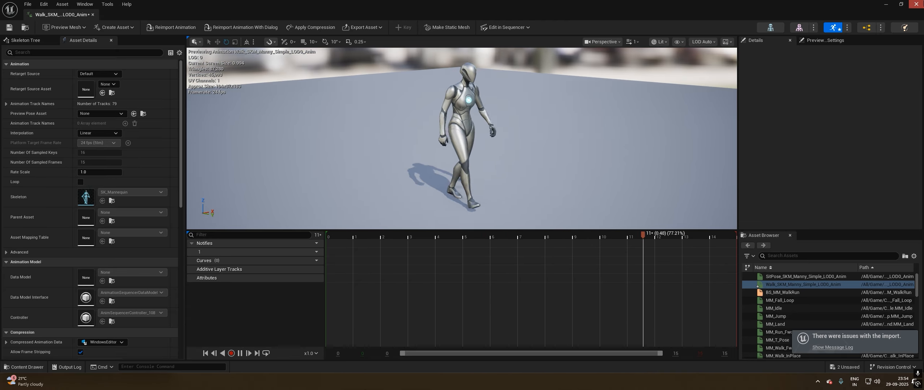
{"action": "left_click", "coordinate": [916, 3]}
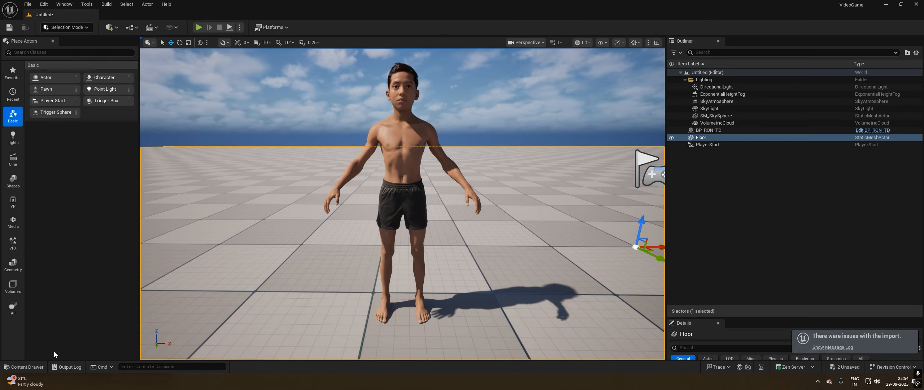
Rename the imported walk animation in the Anim_Walk folder as Walk.
{"action": "left_click", "coordinate": [25, 367]}
{"action": "right_click", "coordinate": [153, 305]}
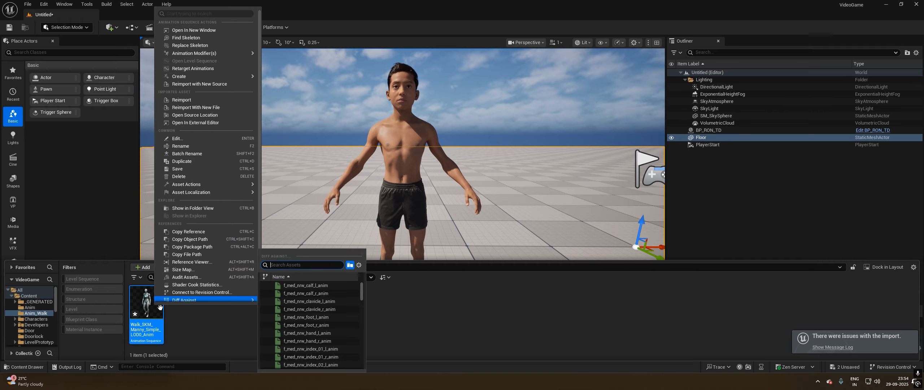
{"action": "left_click", "coordinate": [153, 324]}
{"action": "key", "text": "F2"}
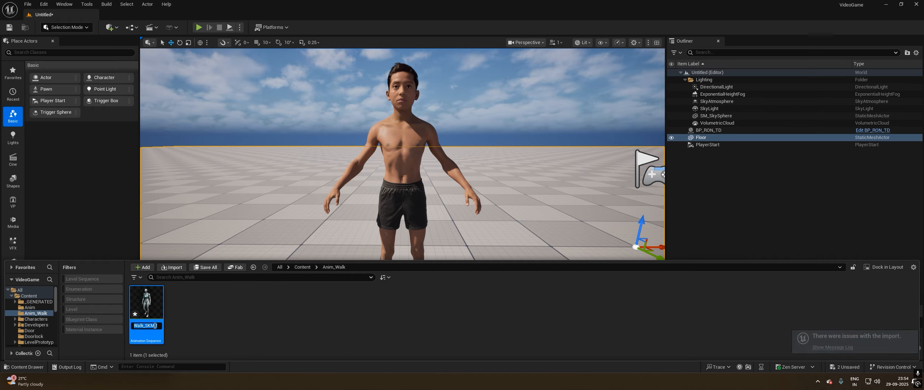
{"action": "type", "text": "Walk"}
{"action": "key", "text": "Return"}
{"action": "left_click", "coordinate": [195, 321]}
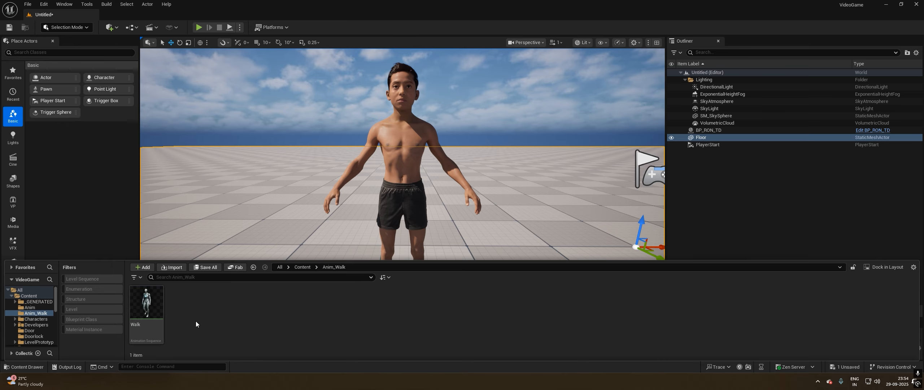
Start retargeting the Walk animation and minimize the Retarget Animations window.
{"action": "right_click", "coordinate": [154, 310]}
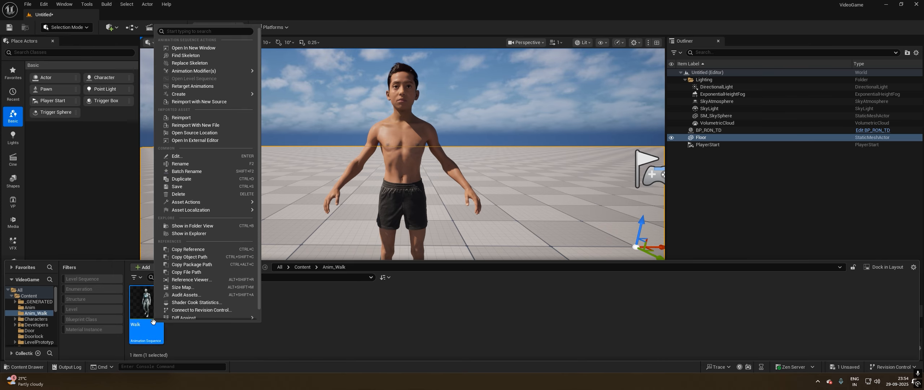
{"action": "left_click", "coordinate": [189, 86]}
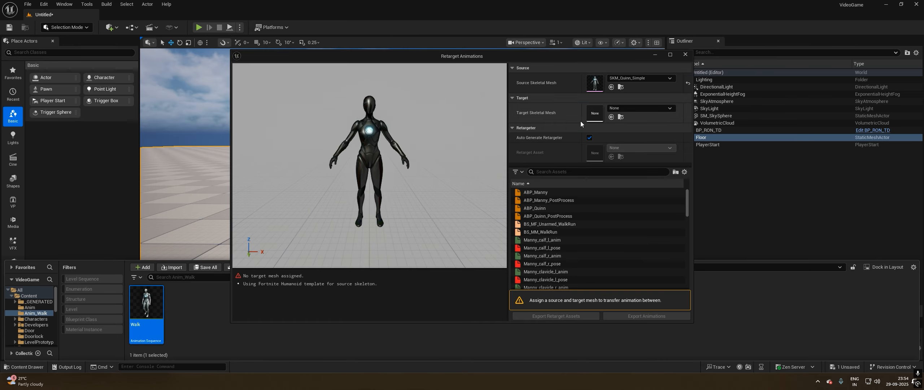
{"action": "left_click", "coordinate": [656, 55]}
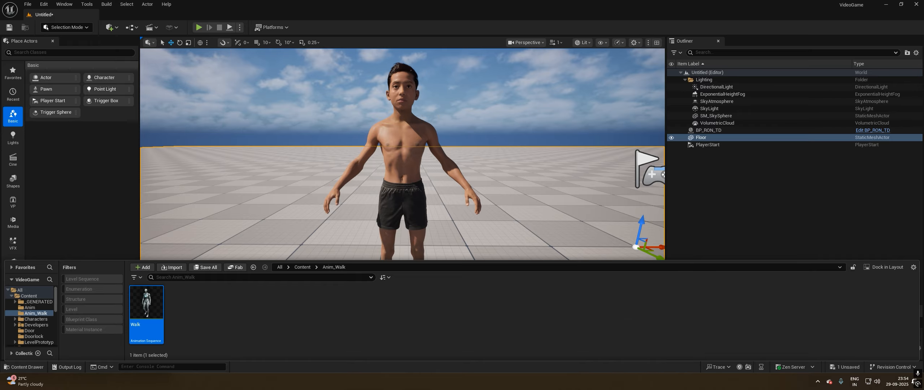
Open the BP_RON_TD blueprint, check which skeletal mesh its Body component uses, and minimize the blueprint editor.
{"action": "left_click", "coordinate": [723, 130]}
{"action": "left_click", "coordinate": [878, 131]}
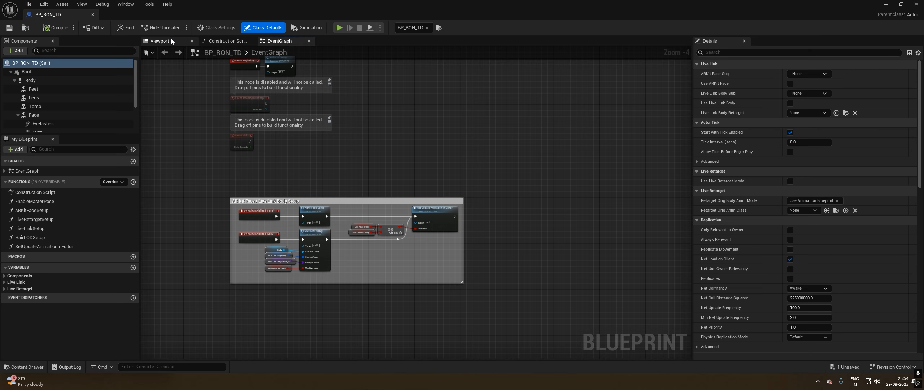
{"action": "left_click", "coordinate": [170, 40]}
{"action": "left_click", "coordinate": [420, 177]}
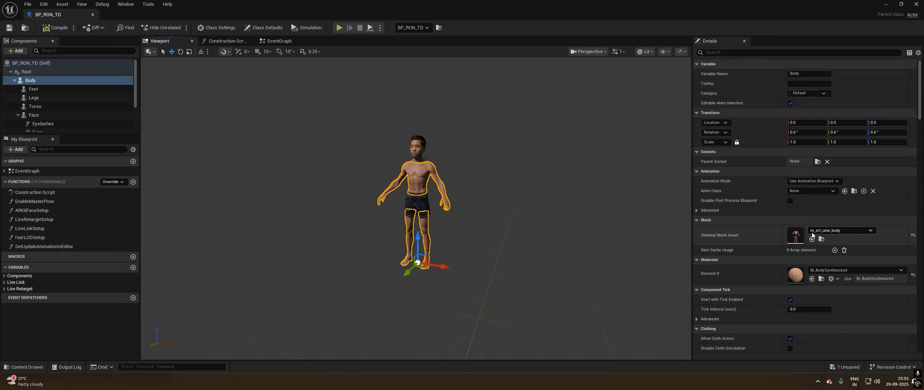
{"action": "left_click", "coordinate": [889, 5]}
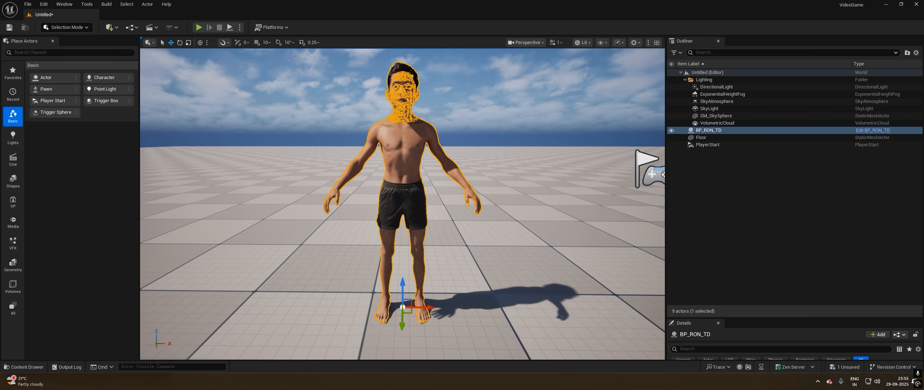
Return to the Retarget Animations window and set the target skeletal mesh to m_srt_unw_body.
{"action": "mouse_move", "coordinate": [598, 381]}
{"action": "left_click", "coordinate": [596, 339]}
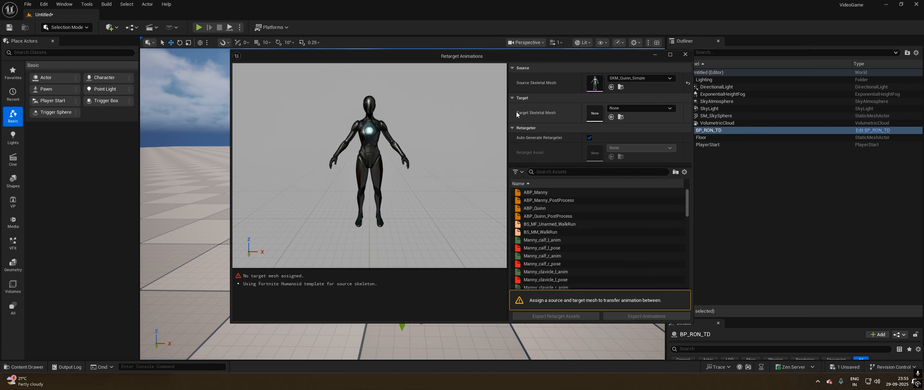
{"action": "left_click", "coordinate": [630, 110]}
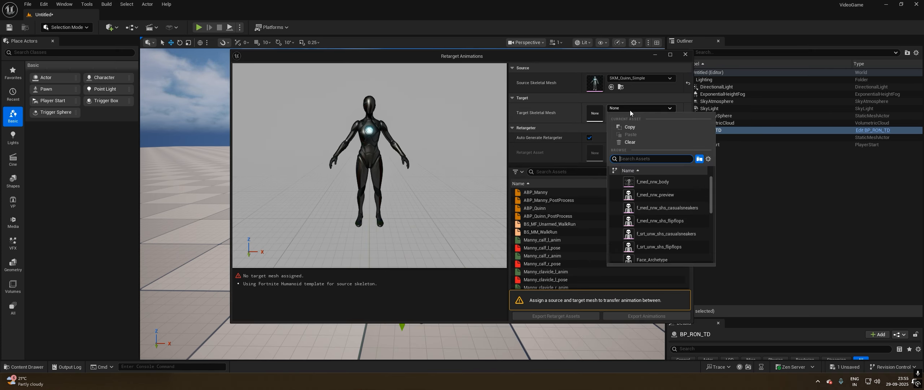
{"action": "type", "text": "m_s"}
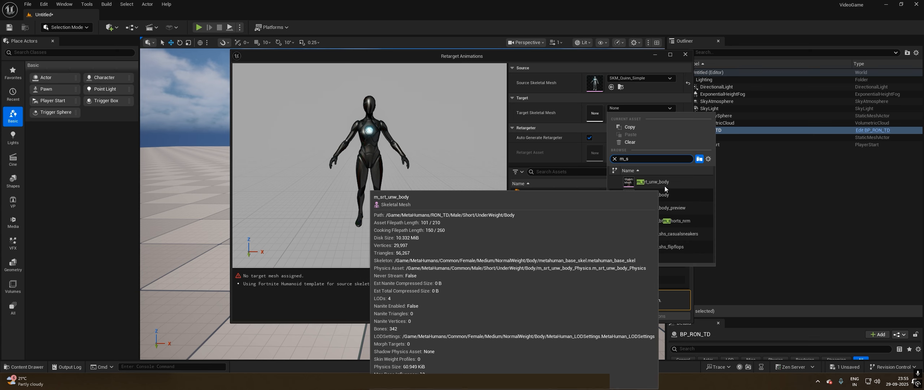
{"action": "left_click", "coordinate": [664, 194]}
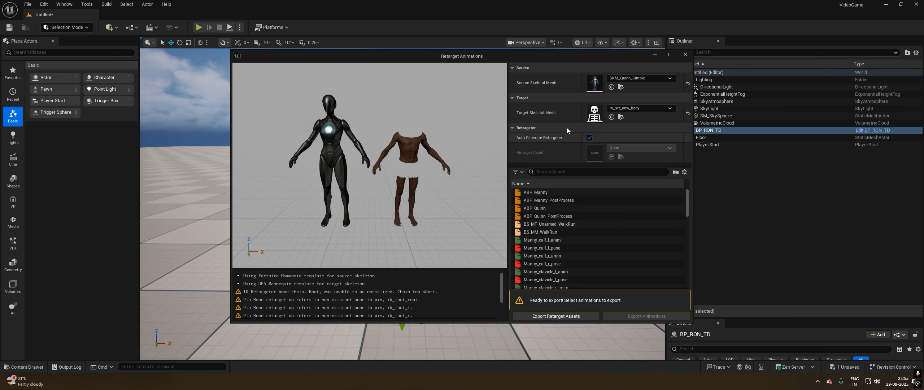
Find the Walk animation among the retargetable assets and export its retargeted version to the Anim_Walk folder with the default batch options.
{"action": "left_click", "coordinate": [549, 173]}
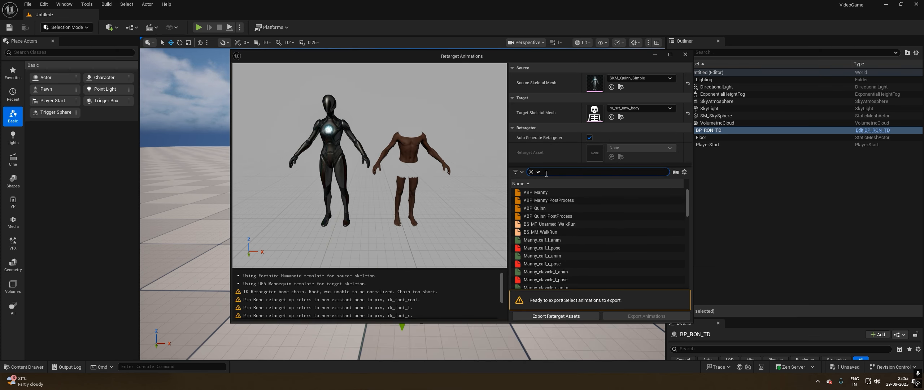
{"action": "left_click", "coordinate": [532, 232]}
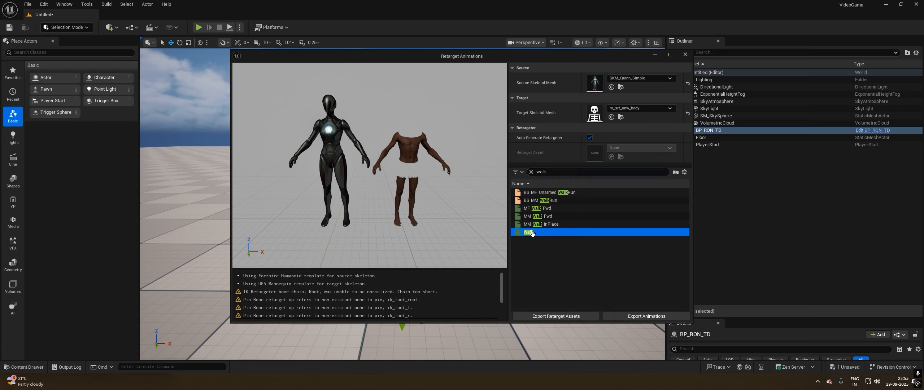
{"action": "left_click", "coordinate": [658, 317]}
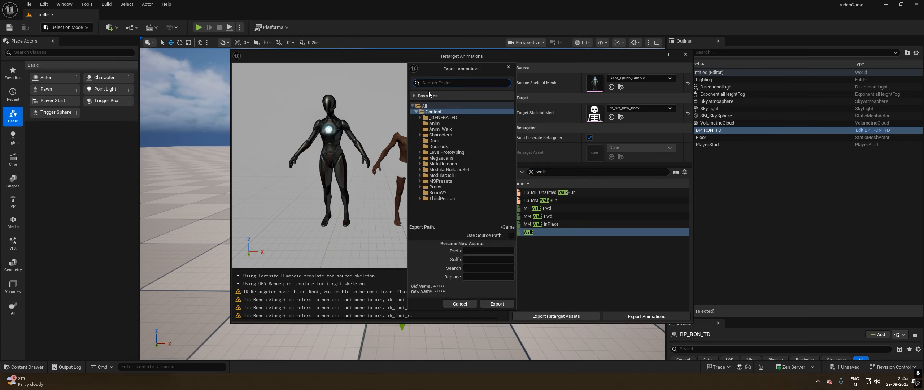
{"action": "left_click", "coordinate": [441, 124]}
{"action": "left_click", "coordinate": [443, 129]}
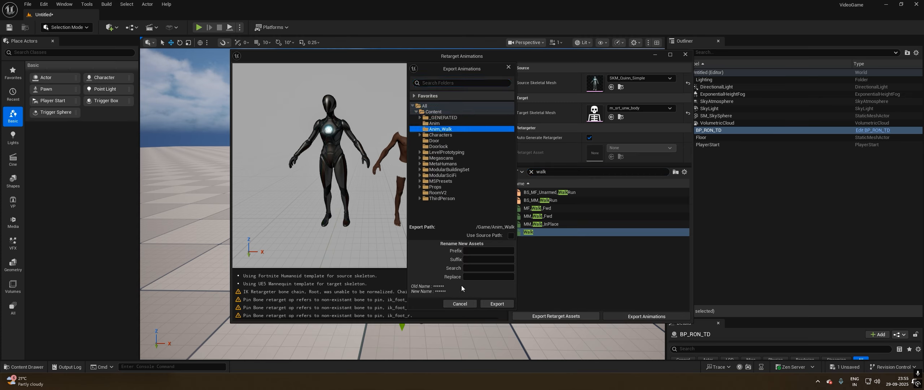
{"action": "left_click", "coordinate": [503, 306]}
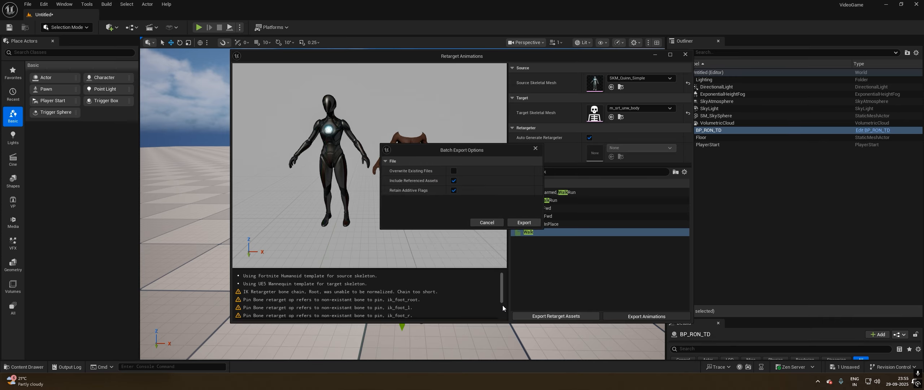
{"action": "left_click", "coordinate": [523, 223]}
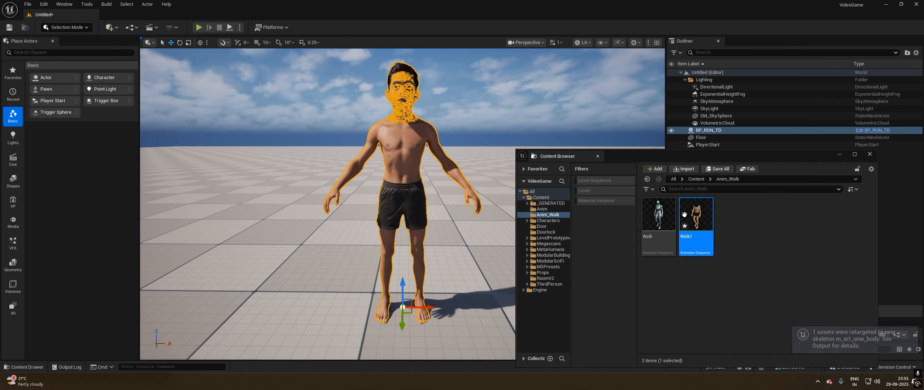
Preview the retargeted Walk1 animation, close its editor, and return to the Anim_Walk folder.
{"action": "double_click", "coordinate": [686, 230]}
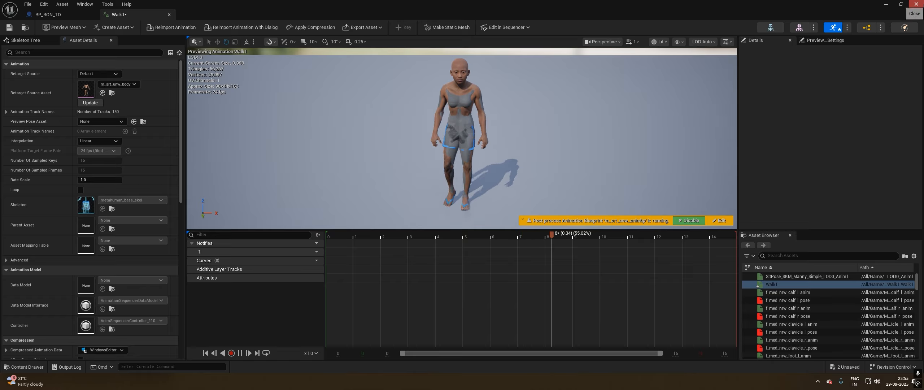
{"action": "left_click", "coordinate": [916, 4]}
{"action": "left_click", "coordinate": [696, 179]}
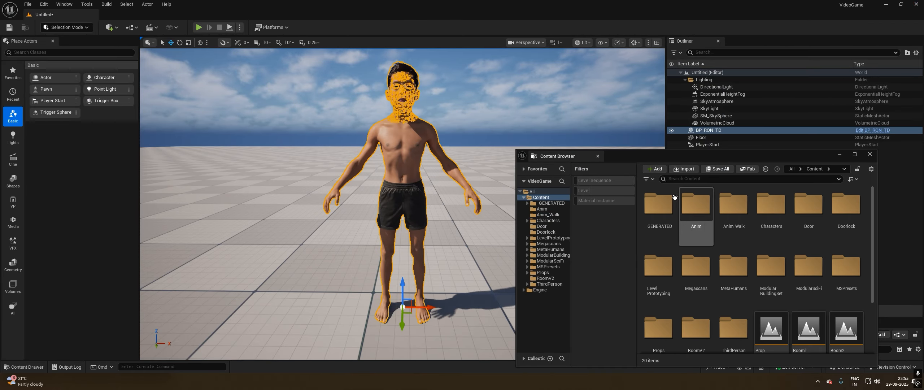
{"action": "double_click", "coordinate": [722, 231]}
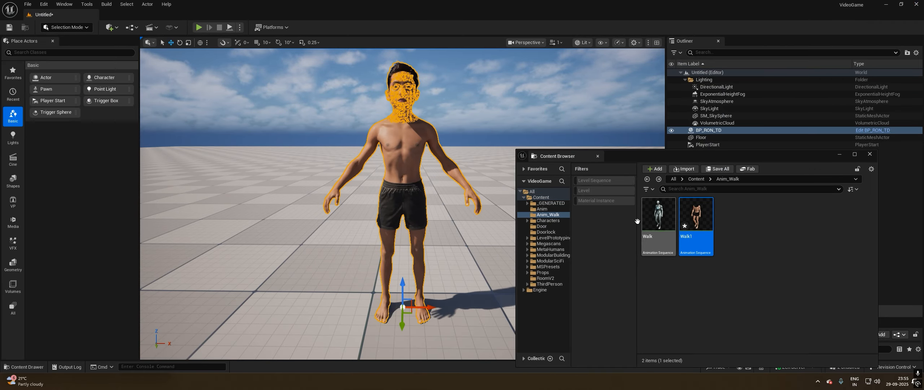
Add a level sequence named Walk, saved in the Content folder.
{"action": "left_click", "coordinate": [152, 27]}
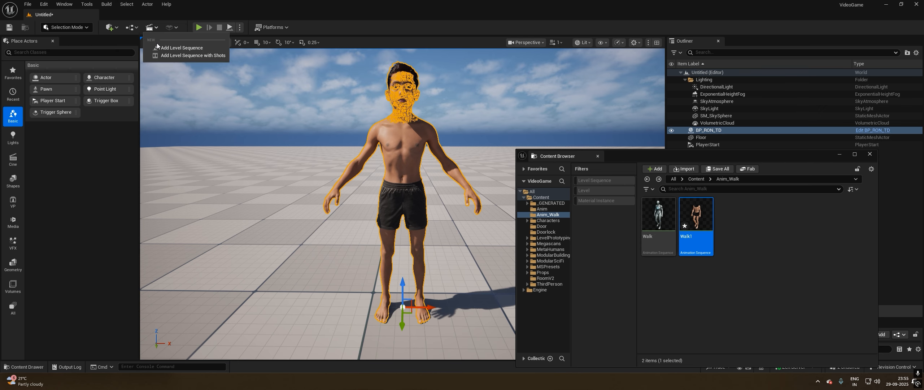
{"action": "left_click", "coordinate": [172, 48]}
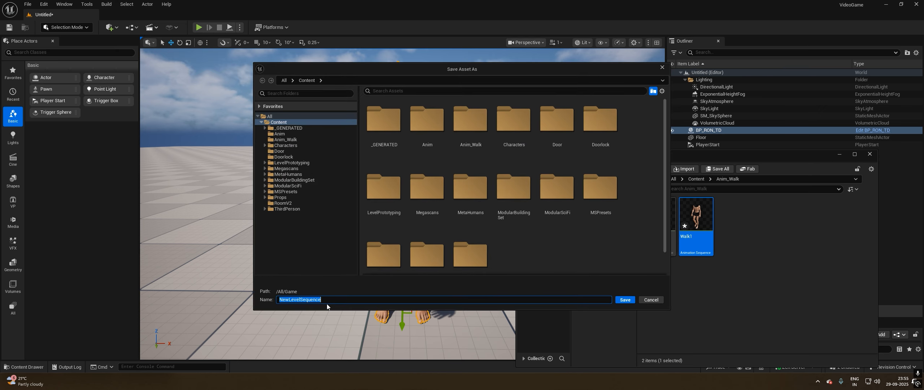
{"action": "type", "text": "Walk"}
{"action": "key", "text": "Return"}
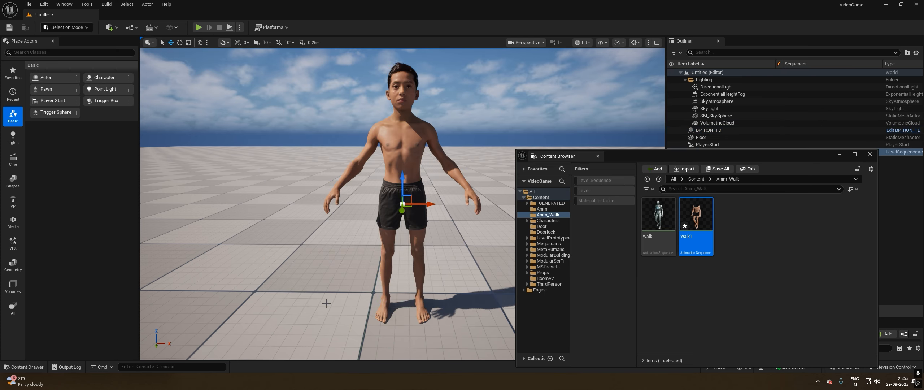
Add the BP_RON_TD character to the Walk sequence, close the Anim Layers window, and reposition the Sequencer.
{"action": "left_click_drag", "start_coordinate": [529, 190], "coordinate": [348, 171]}
{"action": "left_click", "coordinate": [402, 112]}
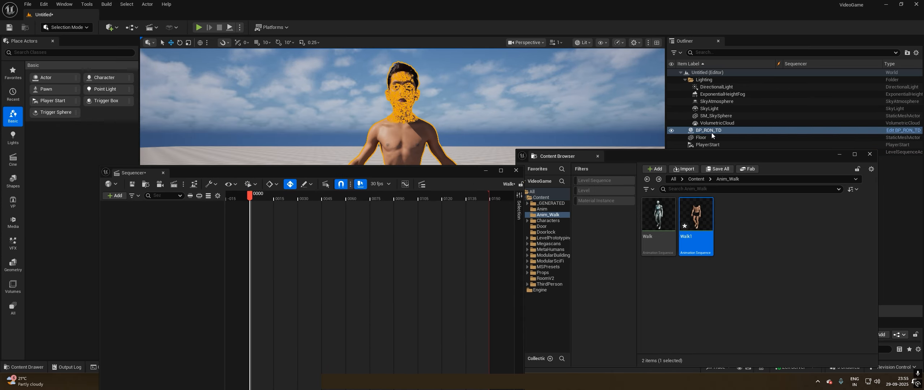
{"action": "left_click_drag", "start_coordinate": [710, 130], "coordinate": [145, 241]}
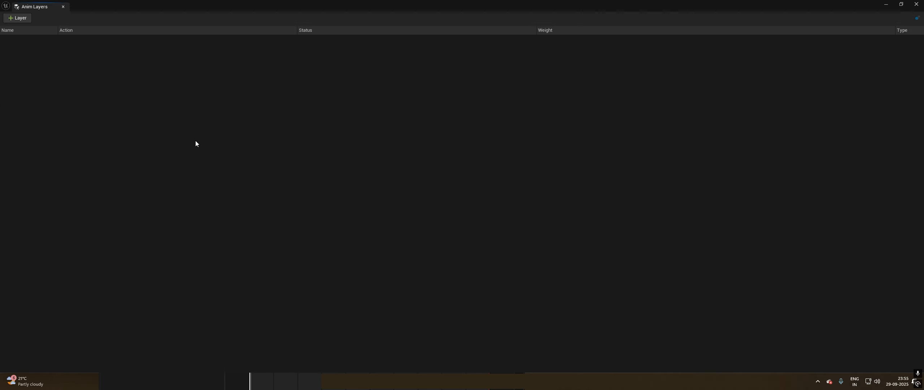
{"action": "left_click", "coordinate": [916, 4]}
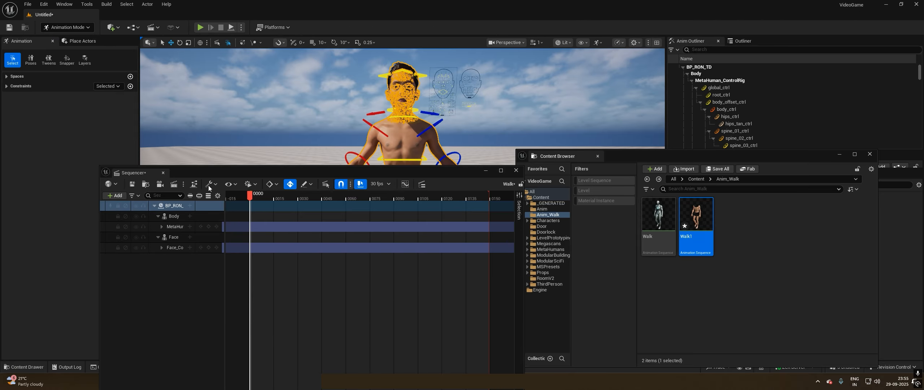
{"action": "left_click_drag", "start_coordinate": [255, 174], "coordinate": [286, 130]}
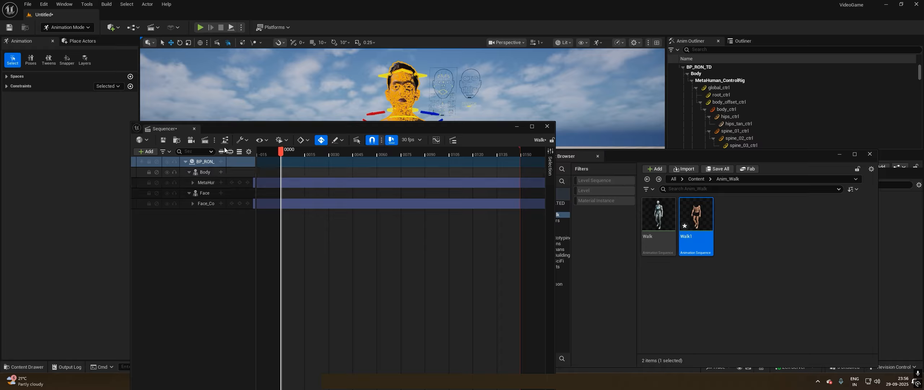
Mute the Body's MetaHuman control rig track and add the Walk1 animation to the Body track.
{"action": "left_click", "coordinate": [156, 183]}
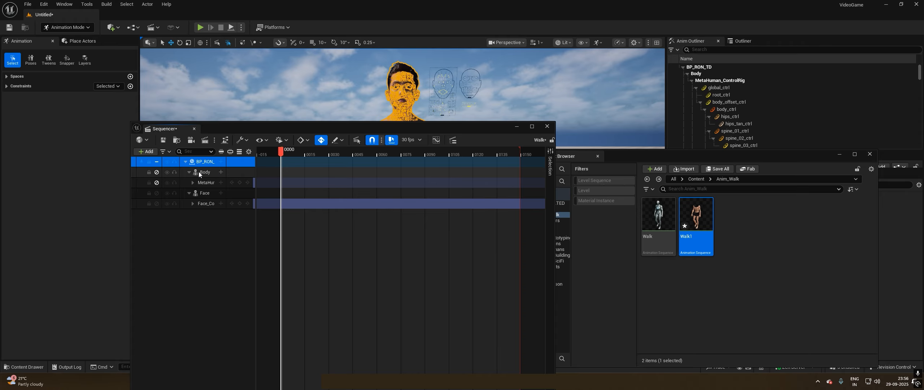
{"action": "left_click", "coordinate": [221, 172]}
{"action": "mouse_move", "coordinate": [245, 98]}
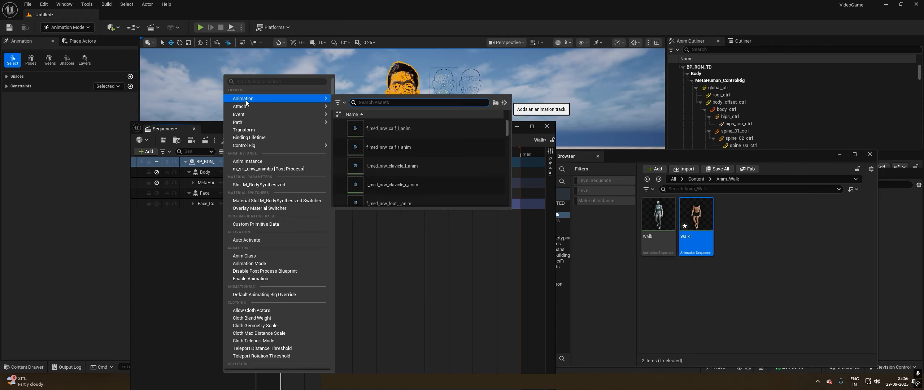
{"action": "type", "text": "walk"}
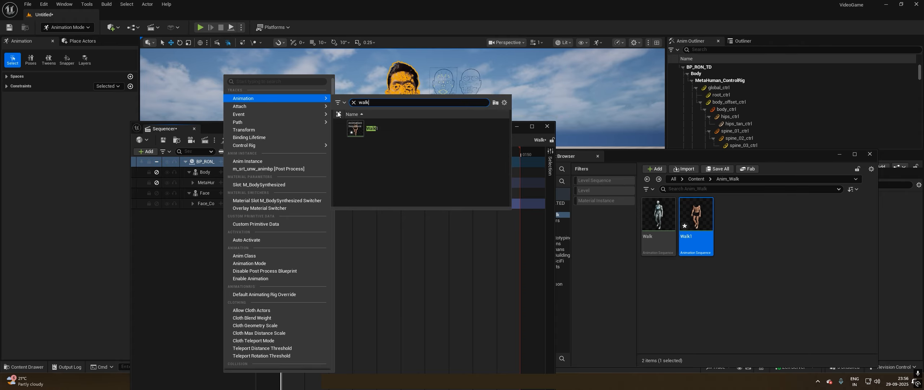
{"action": "left_click", "coordinate": [387, 134]}
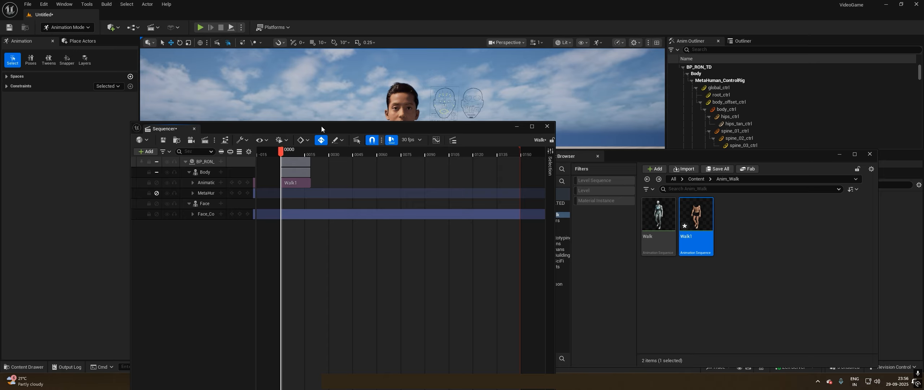
Move the Sequencer clear of the viewport and examine the walking character from another angle.
{"action": "left_click_drag", "start_coordinate": [286, 131], "coordinate": [395, 207]}
{"action": "left_click_drag", "start_coordinate": [451, 177], "coordinate": [0, 145]}
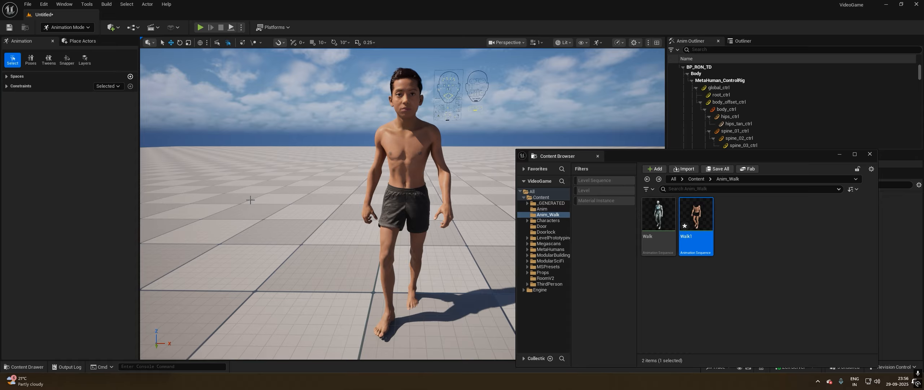
{"action": "right_click_drag", "start_coordinate": [414, 237], "coordinate": [470, 226]}
{"action": "scroll", "coordinate": [414, 238], "scroll_direction": "down", "scroll_amount": 1}
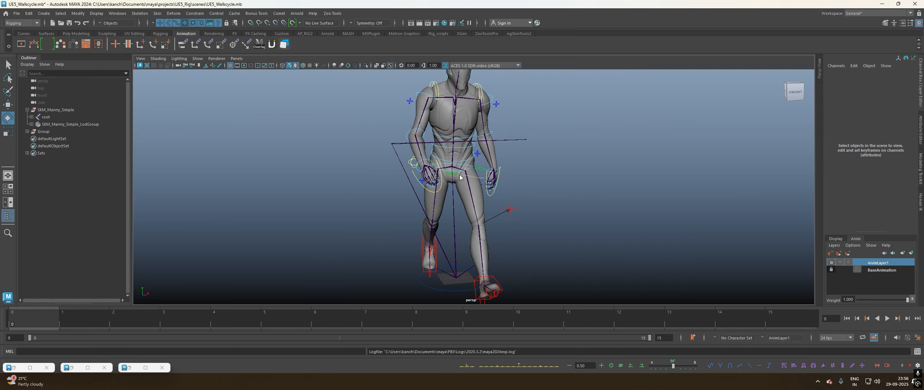
Switch off the display of joints in Maya's perspective view, leaving the Manny mesh and rig controls shown.
{"action": "left_click", "coordinate": [458, 176]}
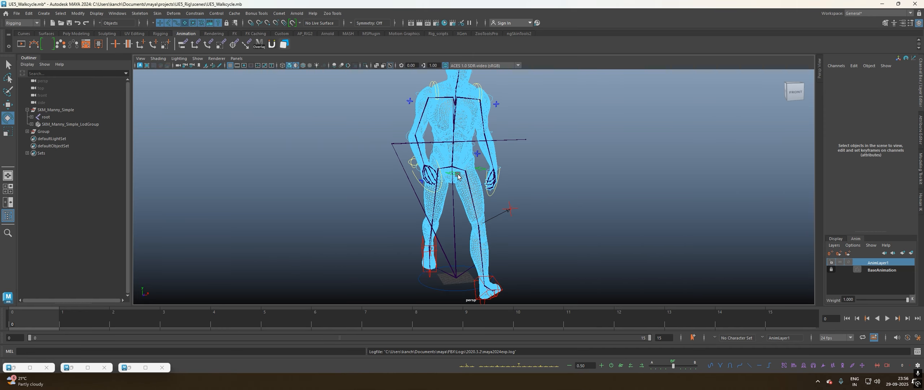
{"action": "left_click", "coordinate": [443, 106]}
{"action": "left_click", "coordinate": [543, 104]}
{"action": "left_click", "coordinate": [195, 59]}
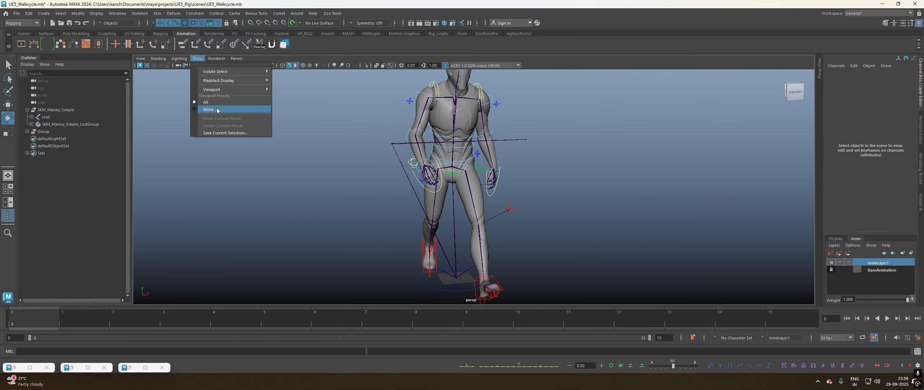
{"action": "mouse_move", "coordinate": [218, 89]}
{"action": "left_click", "coordinate": [291, 244]}
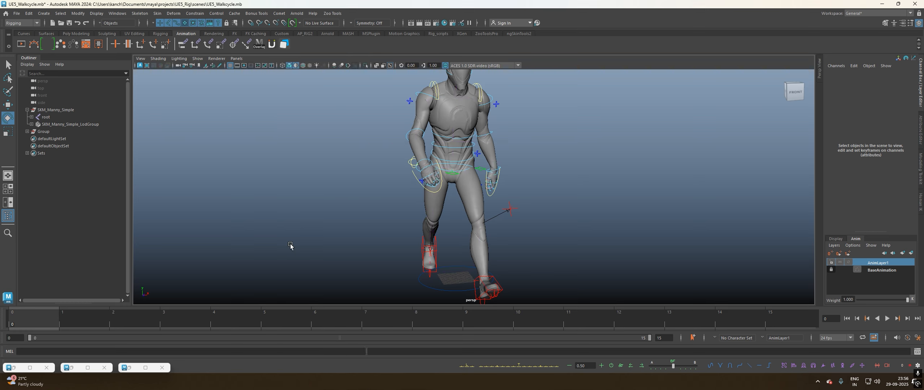
Check the finger controls on the character's right hand, and examine the walking pose from the side.
{"action": "left_click_drag", "start_coordinate": [527, 134], "coordinate": [491, 136], "text": "alt"}
{"action": "right_click_drag", "start_coordinate": [392, 80], "coordinate": [704, 219], "text": "alt"}
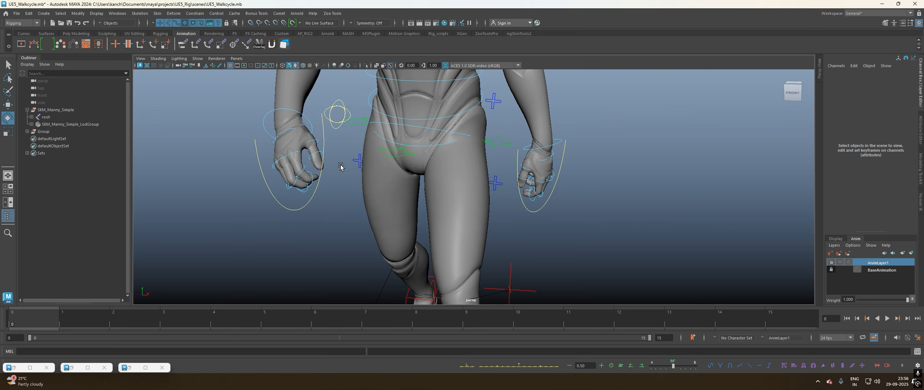
{"action": "left_click", "coordinate": [303, 171]}
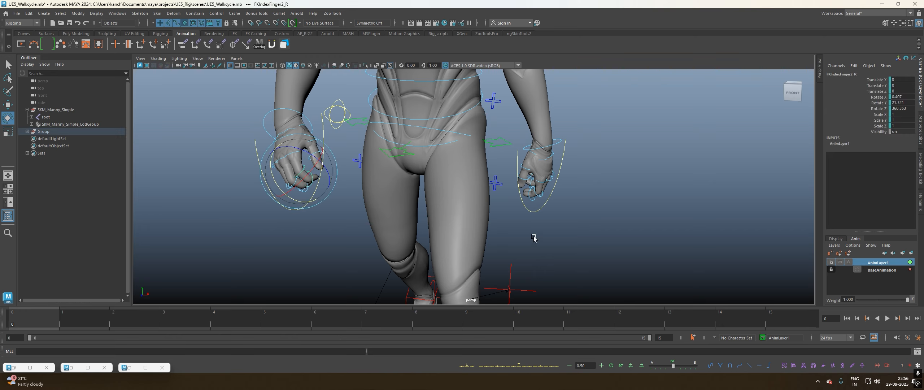
{"action": "left_click", "coordinate": [399, 207]}
{"action": "right_click_drag", "start_coordinate": [280, 272], "coordinate": [249, 250], "text": "alt"}
{"action": "left_click_drag", "start_coordinate": [249, 249], "coordinate": [367, 297], "text": "alt"}
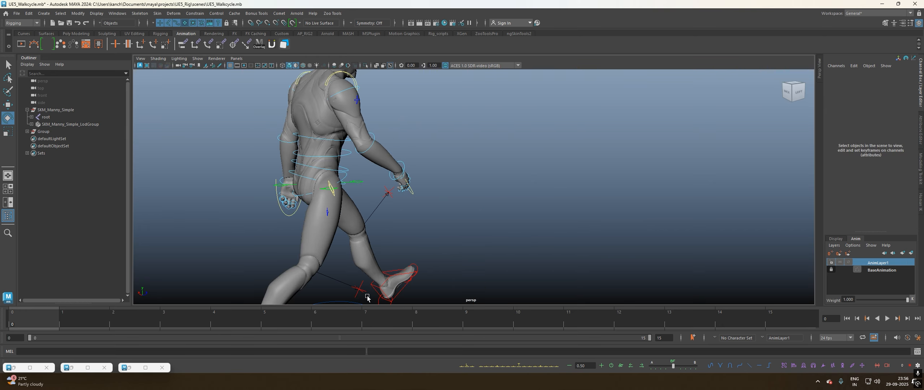
Make BaseAnimation the active animation layer and inspect the right and left FK shoulder controls from several angles.
{"action": "left_click", "coordinate": [346, 92]}
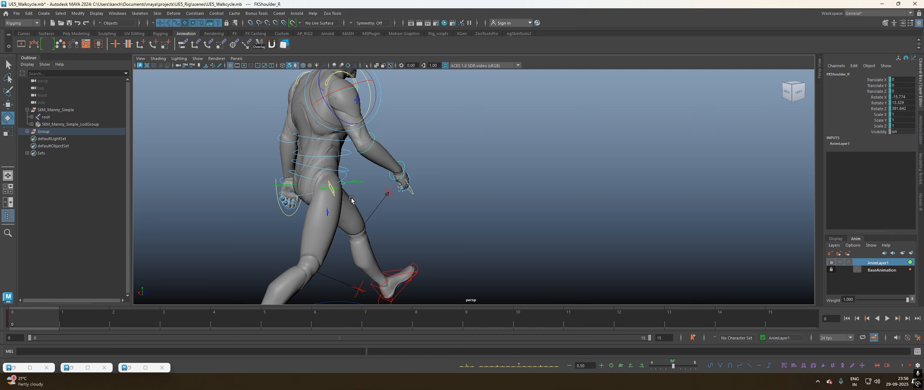
{"action": "right_click_drag", "start_coordinate": [352, 200], "coordinate": [227, 288], "text": "alt"}
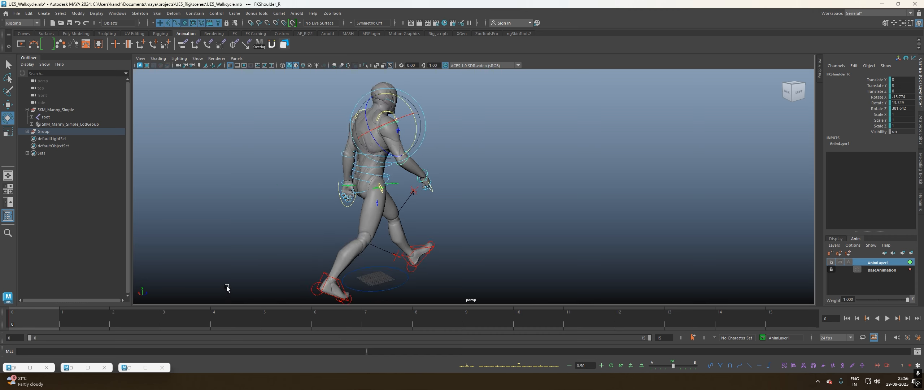
{"action": "left_click", "coordinate": [881, 270]}
{"action": "left_click_drag", "start_coordinate": [575, 264], "coordinate": [489, 260], "text": "alt"}
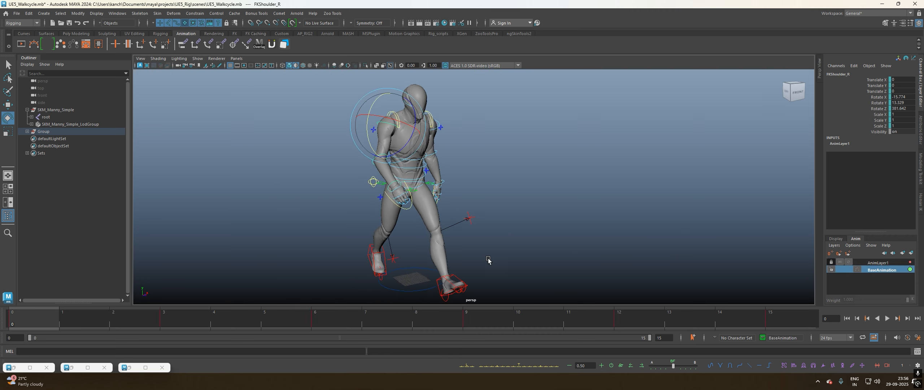
{"action": "left_click", "coordinate": [440, 126]}
{"action": "left_click_drag", "start_coordinate": [507, 220], "coordinate": [412, 205], "text": "alt"}
{"action": "right_click_drag", "start_coordinate": [443, 200], "coordinate": [478, 217], "text": "alt"}
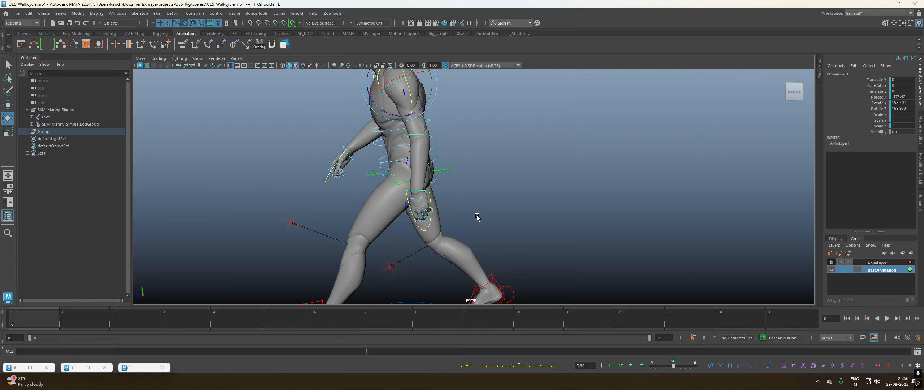
{"action": "left_click_drag", "start_coordinate": [478, 217], "coordinate": [561, 204], "text": "alt"}
Switch to Unreal Engine and look over the Content Browser containing the Walk and Walk1 animations.
{"action": "left_click", "coordinate": [597, 381]}
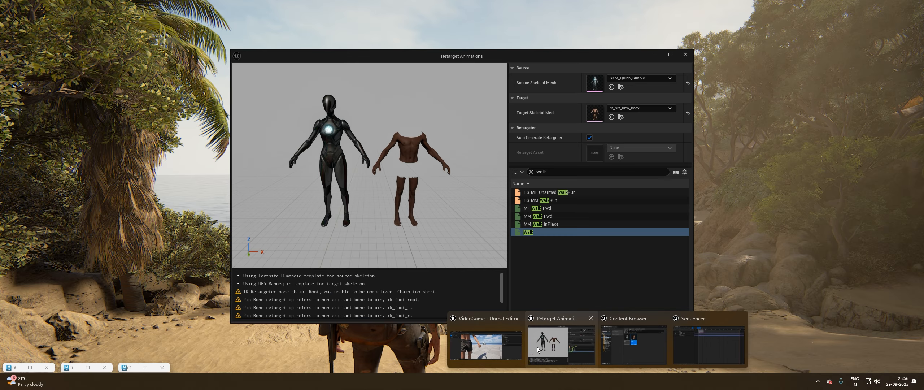
{"action": "left_click", "coordinate": [633, 345]}
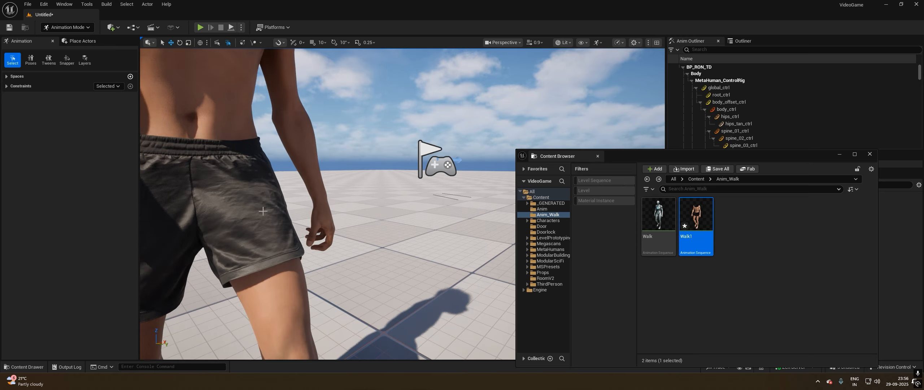
{"action": "scroll", "coordinate": [388, 261], "scroll_direction": "down", "scroll_amount": 6}
{"action": "scroll", "coordinate": [366, 258], "scroll_direction": "up", "scroll_amount": 3}
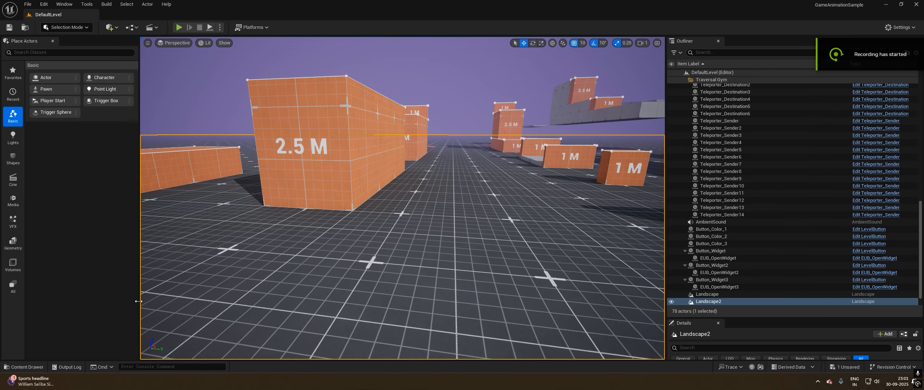
Open the M_Neutral_Run_Loop_F animation from the Run folder and inspect an early frame of the run from the side.
{"action": "left_click", "coordinate": [26, 367]}
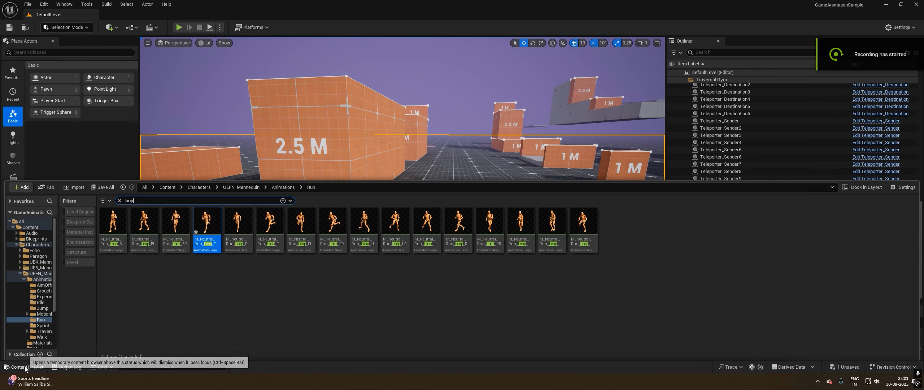
{"action": "double_click", "coordinate": [213, 239]}
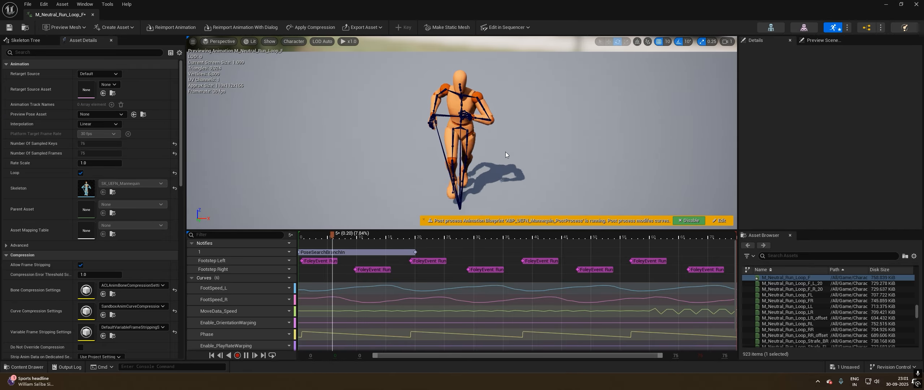
{"action": "left_click_drag", "start_coordinate": [299, 134], "coordinate": [420, 156], "text": "alt"}
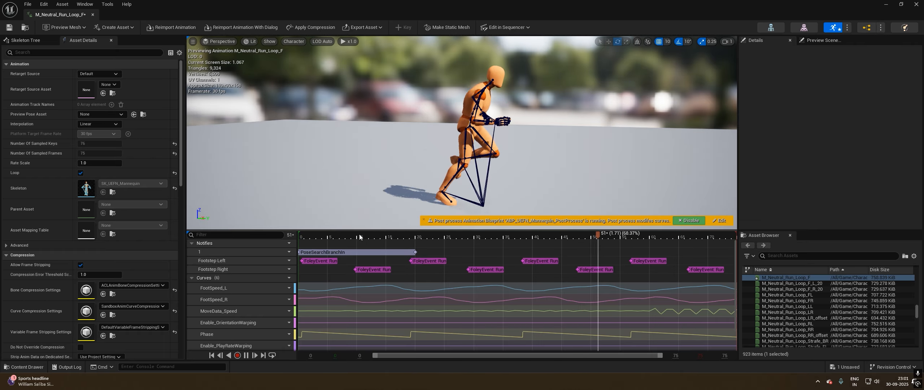
{"action": "left_click", "coordinate": [315, 239]}
Select the ik_foot_root bone and move it about 126 units along its X axis.
{"action": "left_click", "coordinate": [454, 169]}
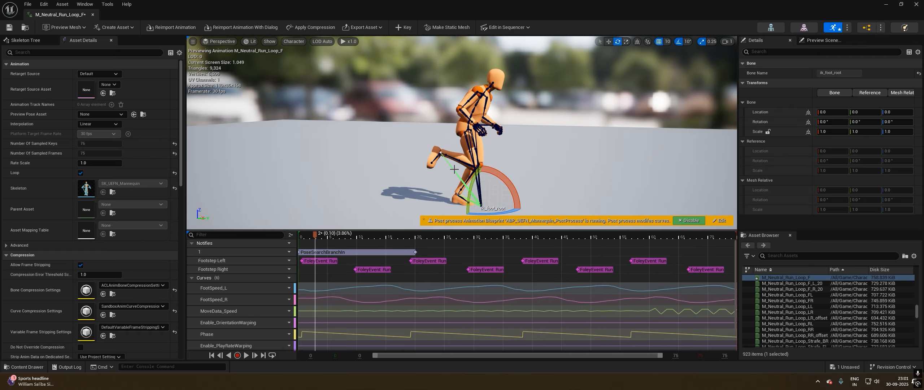
{"action": "left_click_drag", "start_coordinate": [515, 177], "coordinate": [517, 207], "text": "alt"}
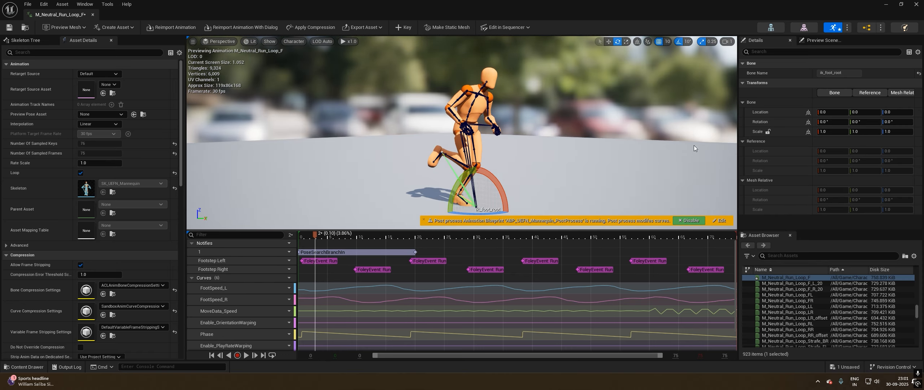
{"action": "scroll", "coordinate": [525, 163], "scroll_direction": "up", "scroll_amount": 3}
{"action": "key", "text": "f"}
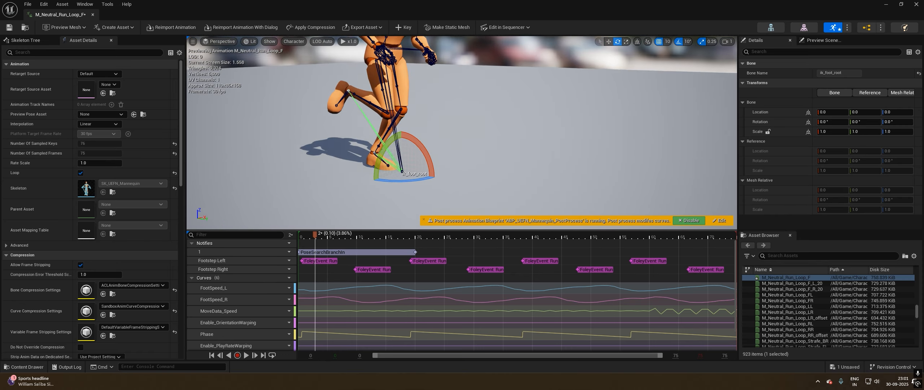
{"action": "key", "text": "w"}
{"action": "left_click_drag", "start_coordinate": [473, 146], "coordinate": [614, 134]}
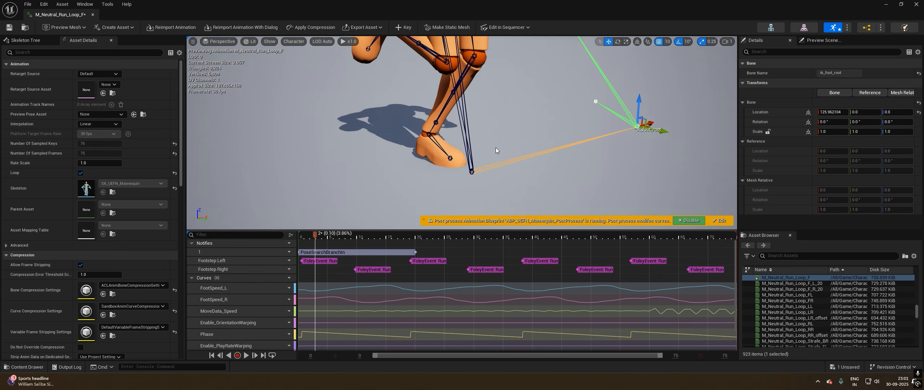
Inspect the ik_foot_r, ik_foot_l and foot_r bones, and undo the ik_foot_root translation.
{"action": "right_click_drag", "start_coordinate": [496, 151], "coordinate": [588, 77]}
{"action": "left_click", "coordinate": [583, 78]}
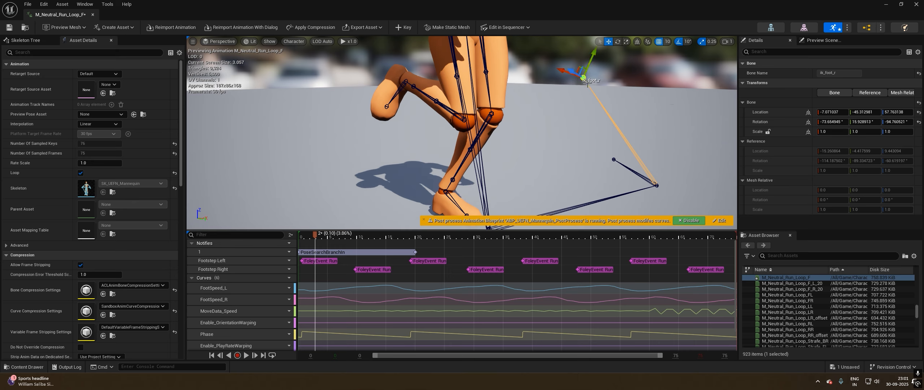
{"action": "left_click", "coordinate": [613, 159]}
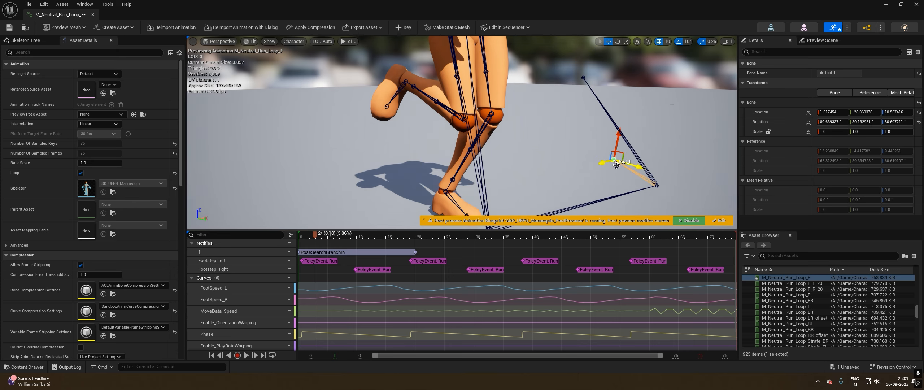
{"action": "left_click", "coordinate": [406, 81]}
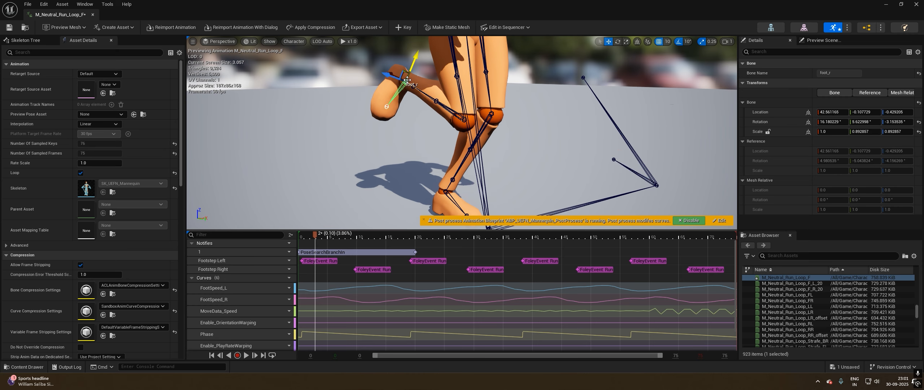
{"action": "key", "text": "ctrl+z"}
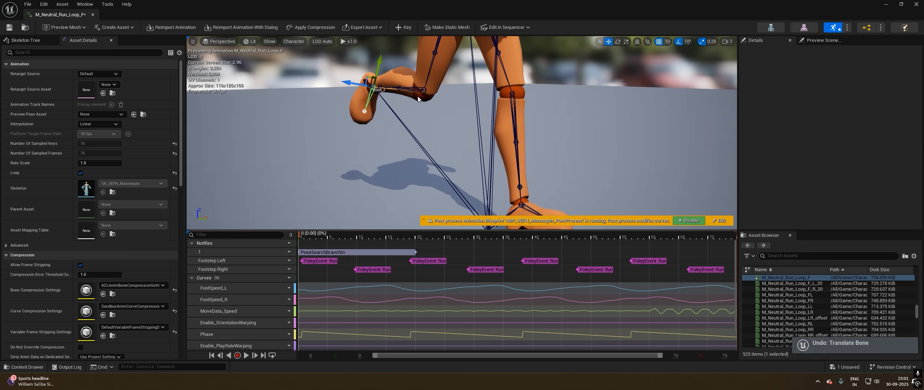
Try pulling the foot_r bone away from the lower leg, and undo the translation.
{"action": "key", "text": "f"}
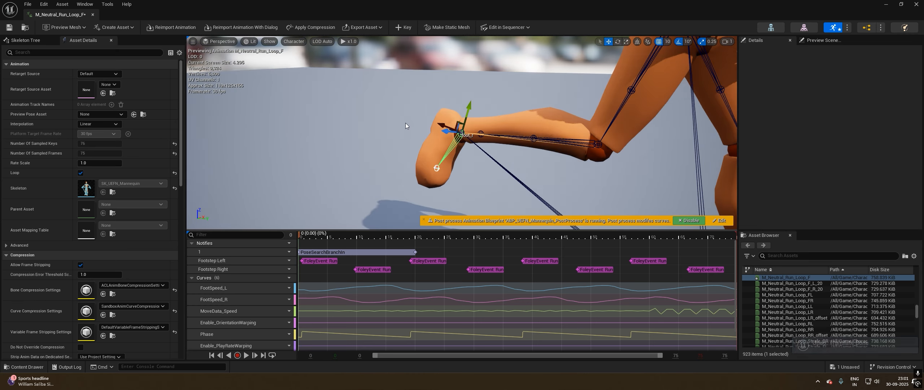
{"action": "left_click", "coordinate": [457, 136]}
{"action": "left_click_drag", "start_coordinate": [457, 136], "coordinate": [334, 94]}
{"action": "left_click", "coordinate": [462, 132]}
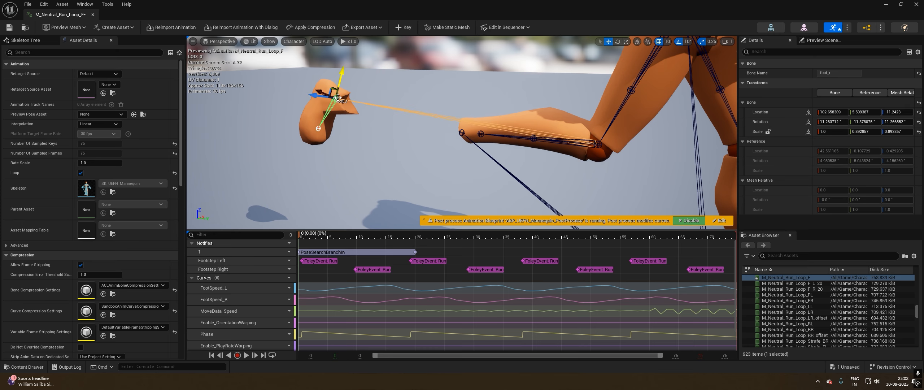
{"action": "key", "text": "ctrl+z"}
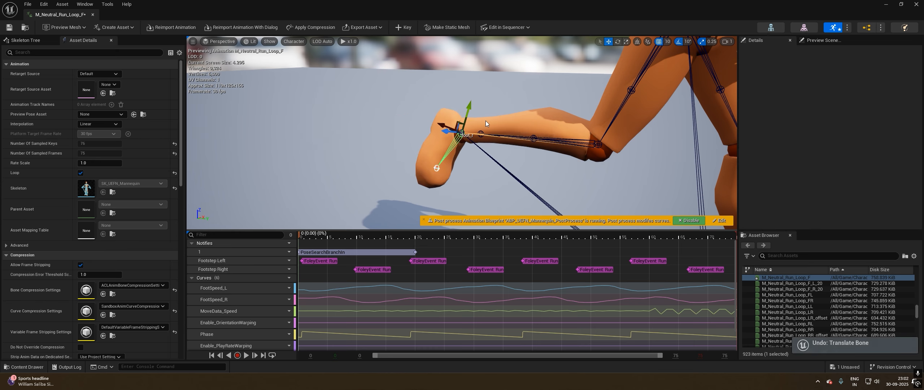
Try moving the calf_r bone away from the thigh, and undo the translation.
{"action": "left_click", "coordinate": [599, 144]}
{"action": "key", "text": "f"}
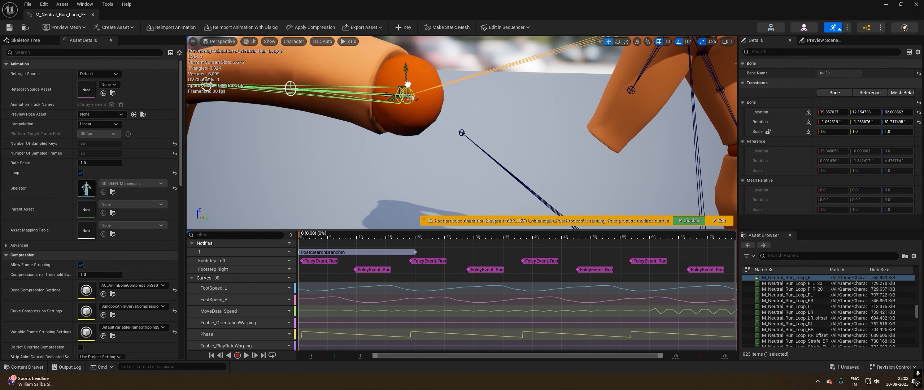
{"action": "scroll", "coordinate": [408, 85], "scroll_direction": "down", "scroll_amount": 5}
{"action": "key", "text": "ctrl+z"}
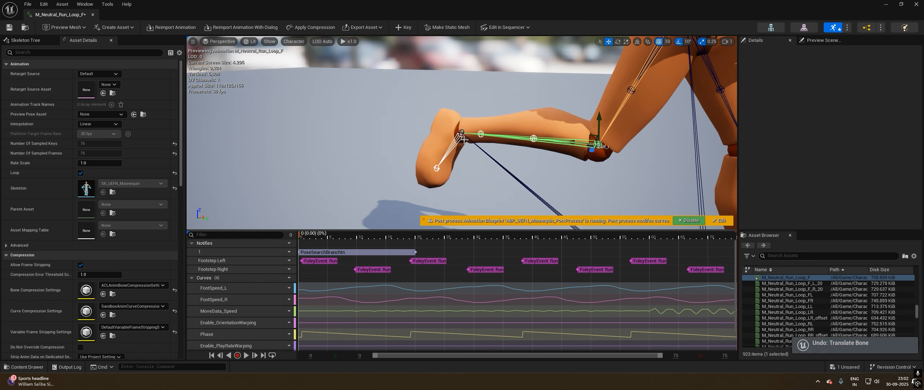
Compare the ik_foot_root bone and its connection to the right foot with the foot_r bone at the ankle.
{"action": "left_click", "coordinate": [484, 150]}
{"action": "key", "text": "f"}
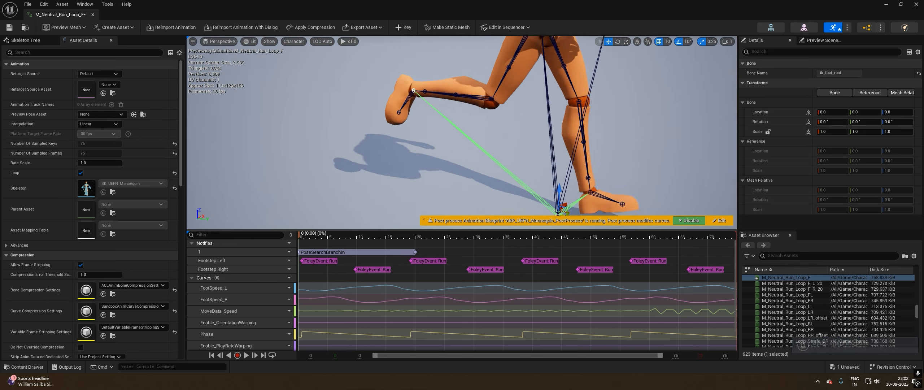
{"action": "right_click_drag", "start_coordinate": [349, 157], "coordinate": [374, 120]}
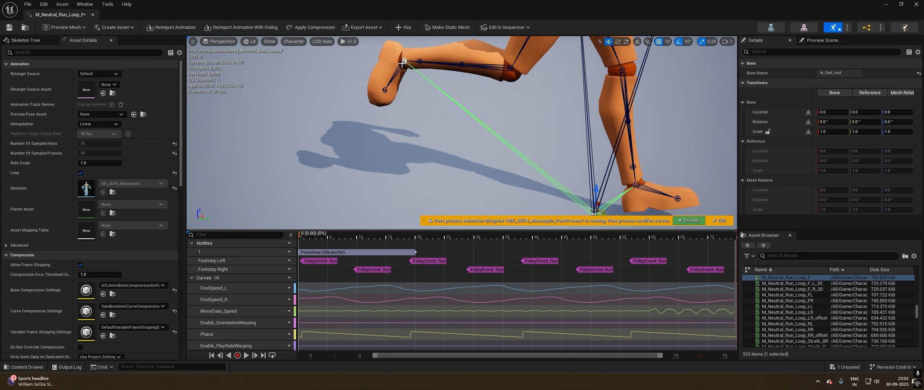
{"action": "left_click", "coordinate": [402, 62]}
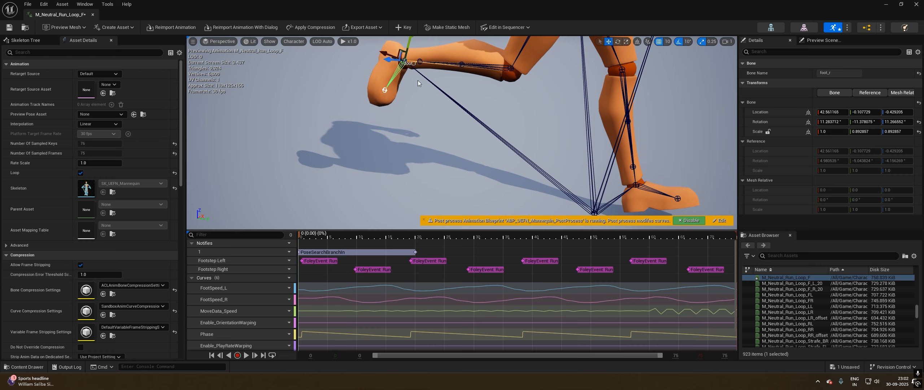
{"action": "left_click", "coordinate": [506, 145]}
{"action": "left_click", "coordinate": [497, 135]}
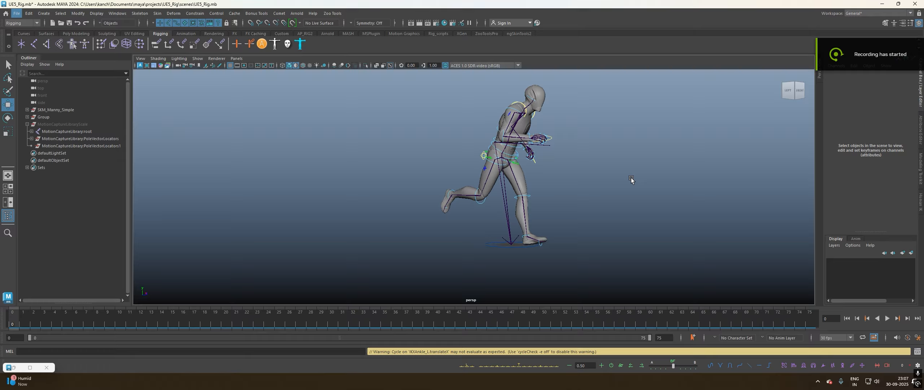
Switch to the UE5_Rig scene in Maya and play the run animation on the Manny rig from a three-quarter view.
{"action": "left_click_drag", "start_coordinate": [631, 178], "coordinate": [499, 213], "text": "alt"}
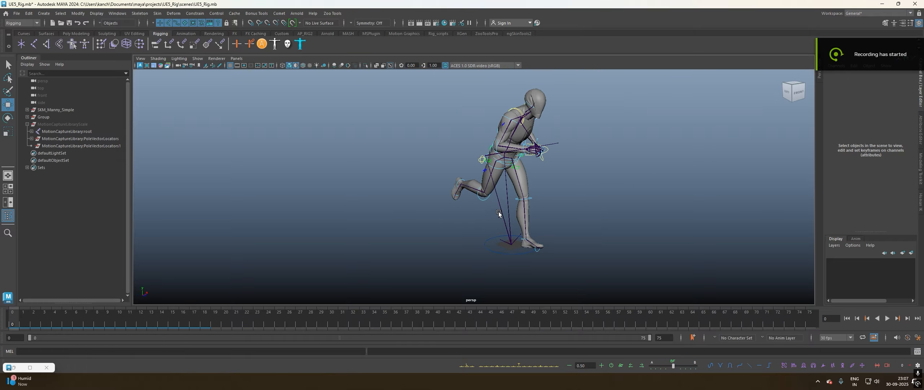
{"action": "key", "text": "alt+v"}
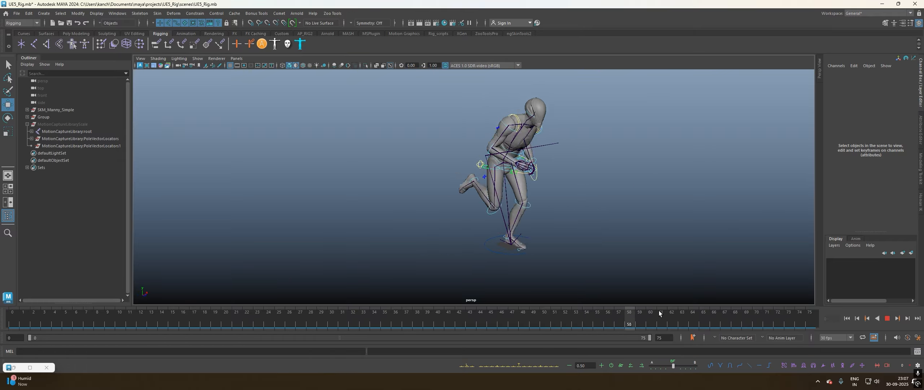
Return the run animation to frame 0 and compare the ik_foot_root, ik_foot_r and ik_foot_l bones with the feet.
{"action": "left_click_drag", "start_coordinate": [659, 314], "coordinate": [10, 313]}
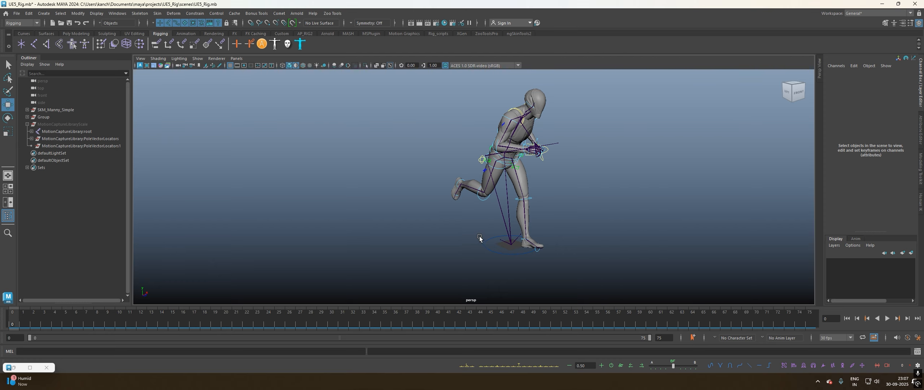
{"action": "left_click_drag", "start_coordinate": [491, 240], "coordinate": [446, 208], "text": "alt"}
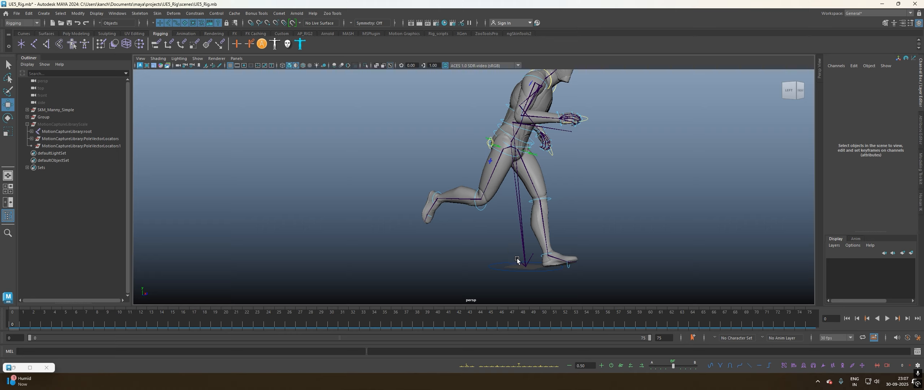
{"action": "scroll", "coordinate": [491, 257], "scroll_direction": "up", "scroll_amount": 5}
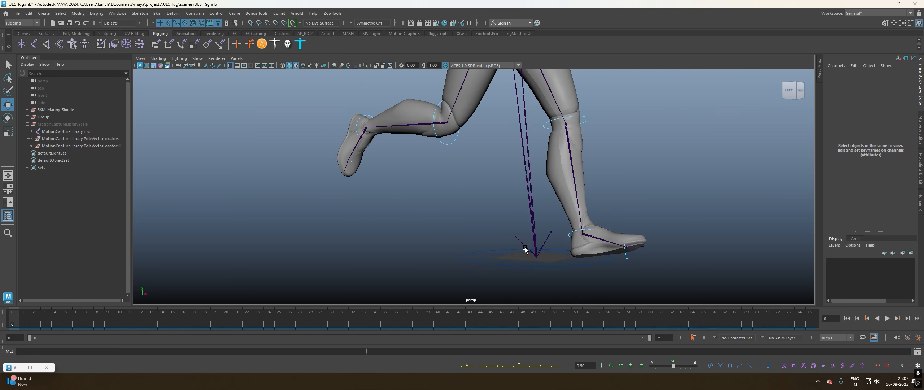
{"action": "left_click", "coordinate": [529, 249]}
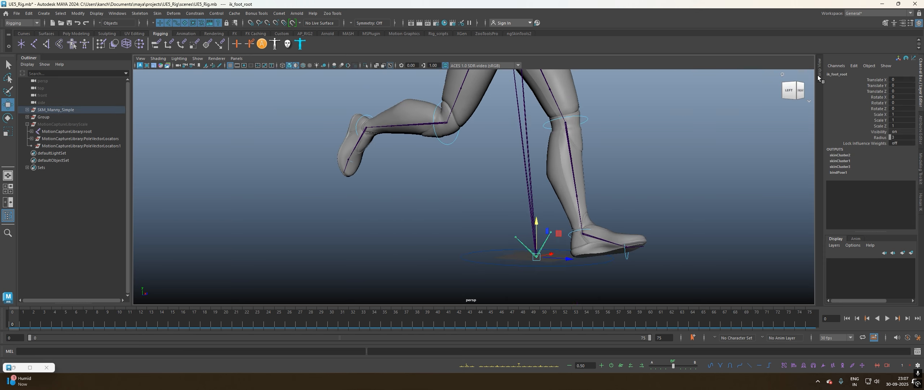
{"action": "scroll", "coordinate": [505, 254], "scroll_direction": "up", "scroll_amount": 8}
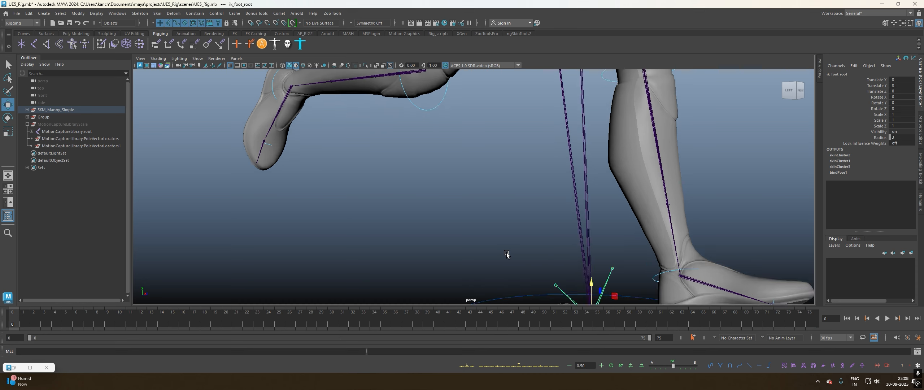
{"action": "left_click", "coordinate": [527, 208]}
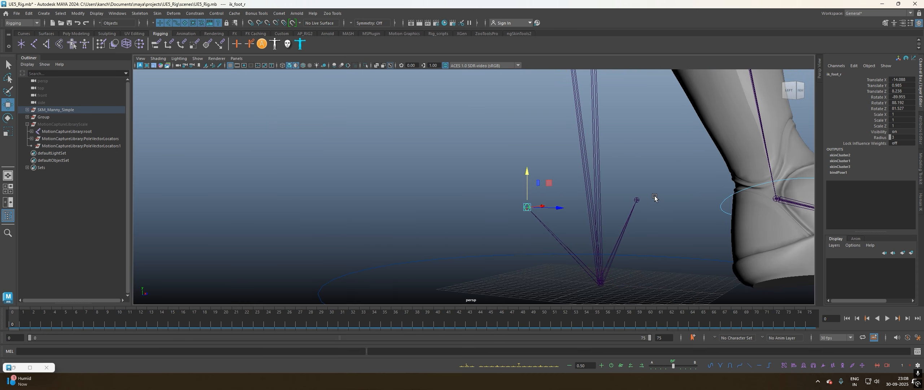
{"action": "left_click", "coordinate": [637, 200]}
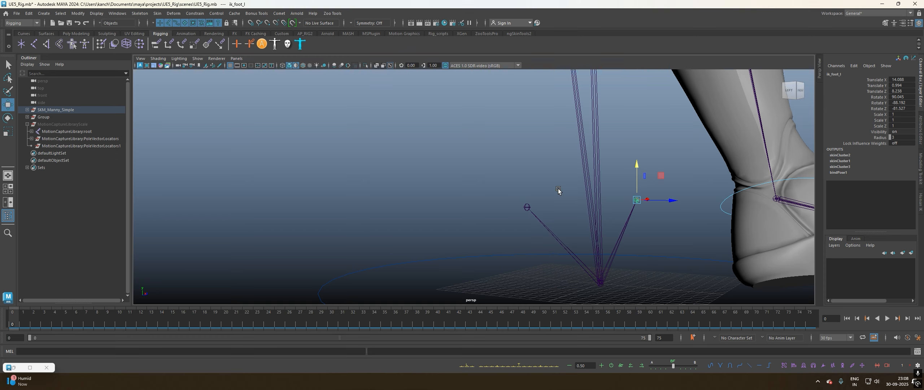
{"action": "scroll", "coordinate": [557, 192], "scroll_direction": "down", "scroll_amount": 4}
{"action": "left_click", "coordinate": [489, 195]}
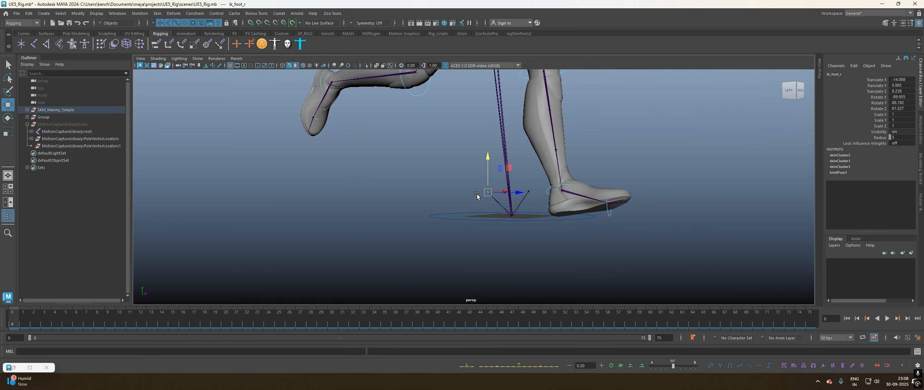
{"action": "middle_click_drag", "start_coordinate": [341, 102], "coordinate": [400, 153], "text": "alt"}
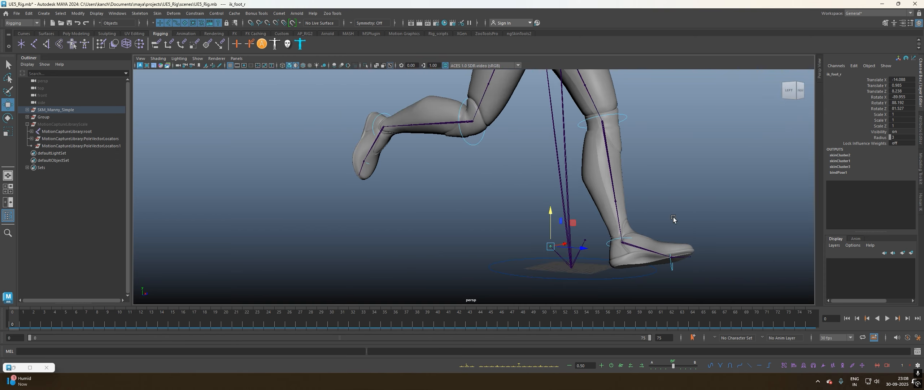
{"action": "left_click_drag", "start_coordinate": [400, 151], "coordinate": [414, 175], "text": "alt"}
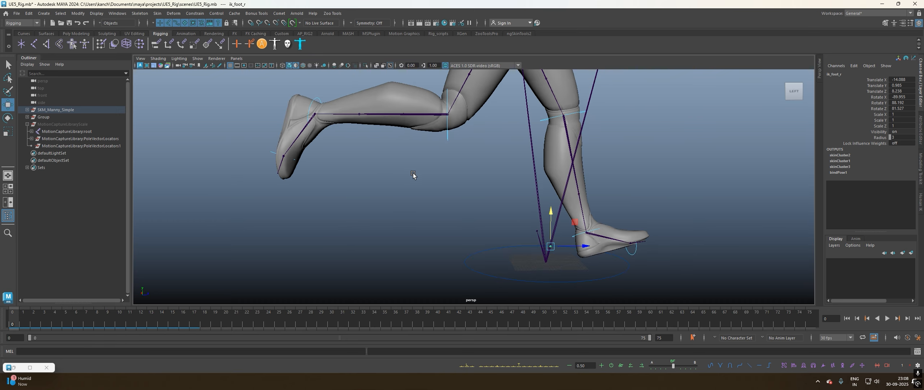
{"action": "left_click", "coordinate": [21, 44]}
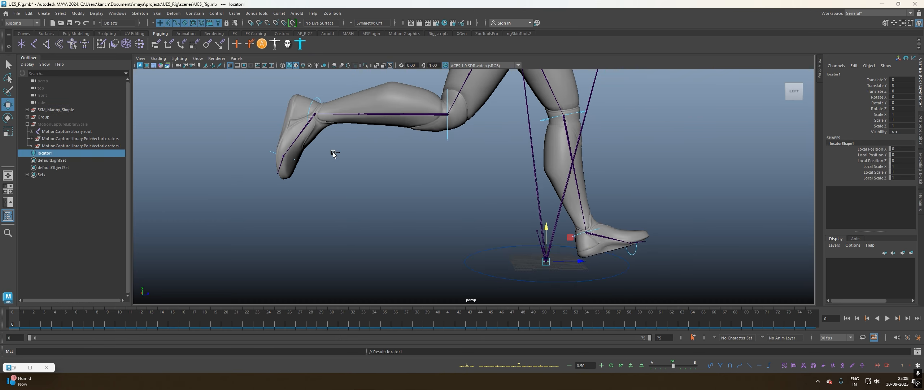
{"action": "key", "text": "ctrl+z"}
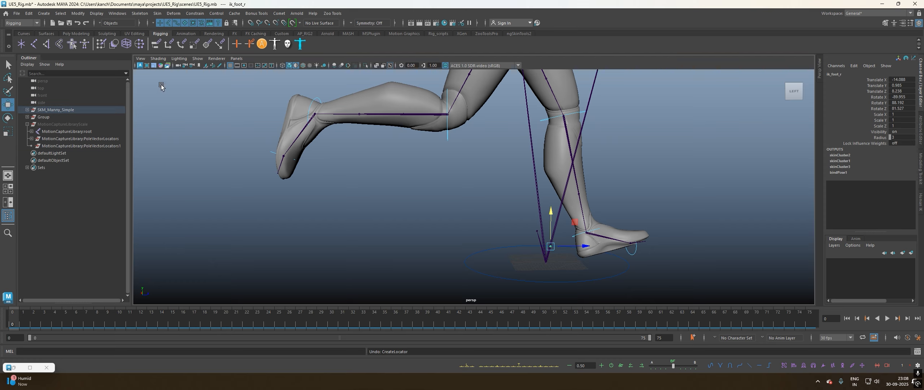
{"action": "left_click", "coordinate": [43, 14]}
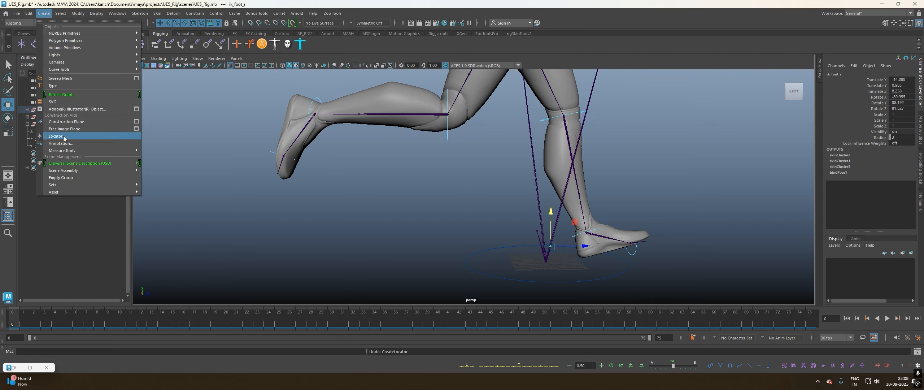
{"action": "left_click", "coordinate": [171, 151]}
Create a locator and rename it ik_r_foot.
{"action": "left_click", "coordinate": [20, 44]}
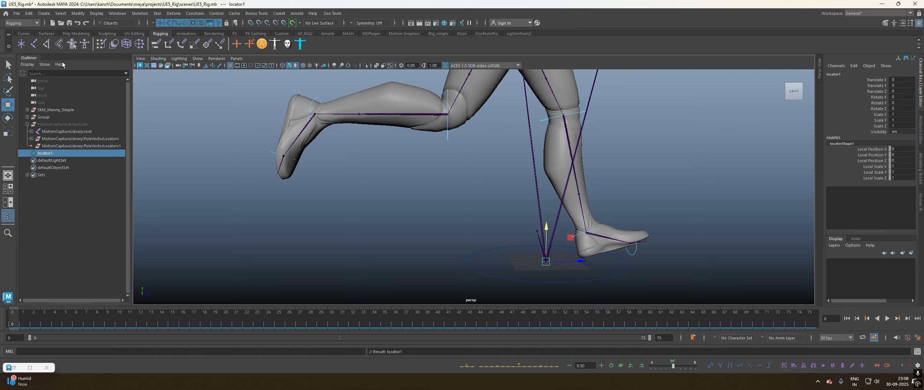
{"action": "double_click", "coordinate": [47, 155]}
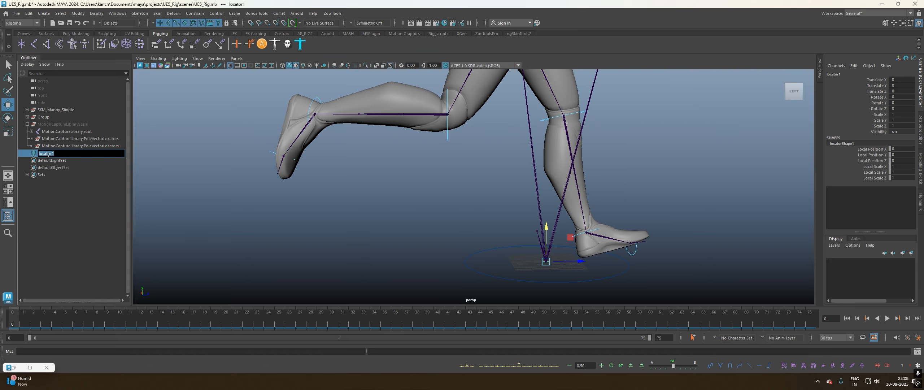
{"action": "type", "text": "ik_r_fot"}
{"action": "key", "text": "Return"}
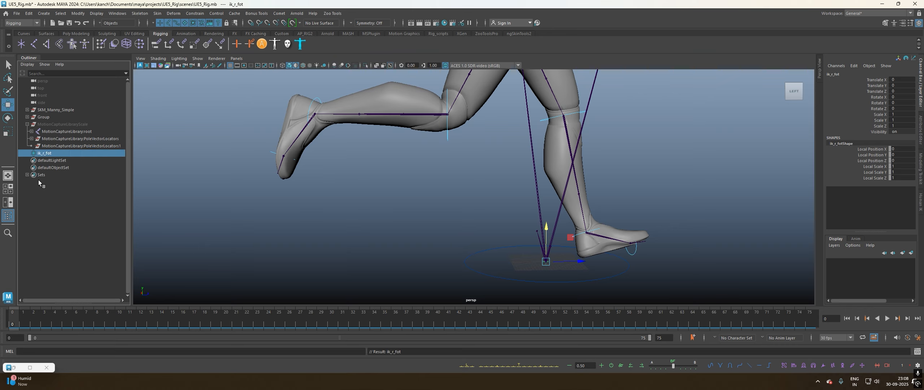
{"action": "double_click", "coordinate": [52, 154]}
{"action": "key", "text": "Return"}
Snap the ik_r_foot locator from the origin to the raised right ankle.
{"action": "left_click_drag", "start_coordinate": [483, 228], "coordinate": [419, 233], "text": "alt"}
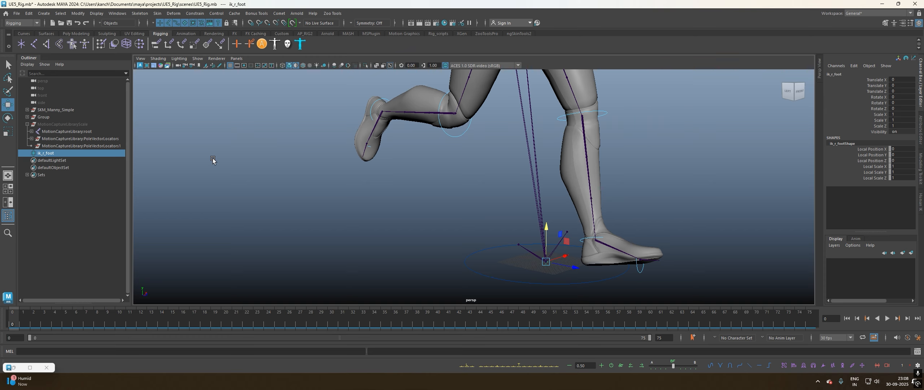
{"action": "left_click_drag", "start_coordinate": [347, 165], "coordinate": [436, 202], "text": "alt"}
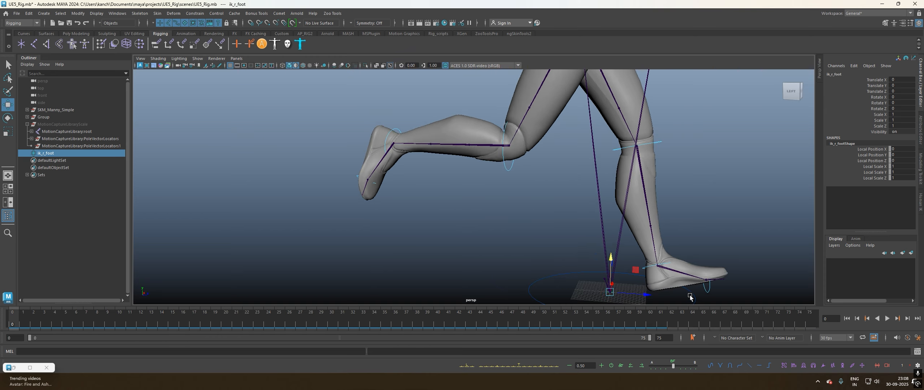
{"action": "key", "text": "v"}
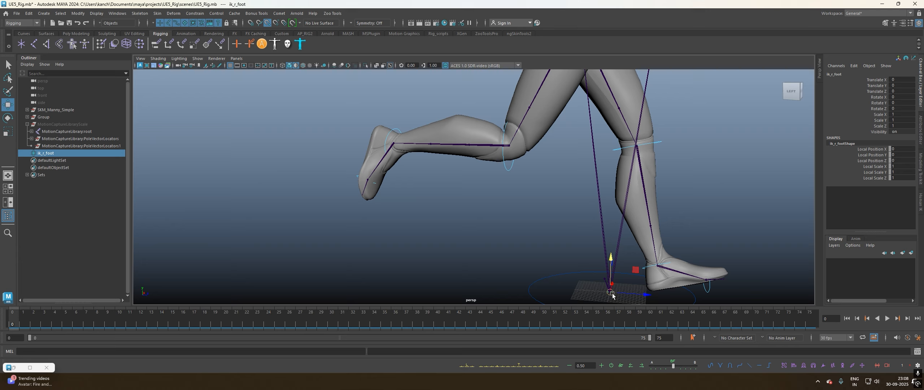
{"action": "left_click_drag", "start_coordinate": [611, 293], "coordinate": [392, 148]}
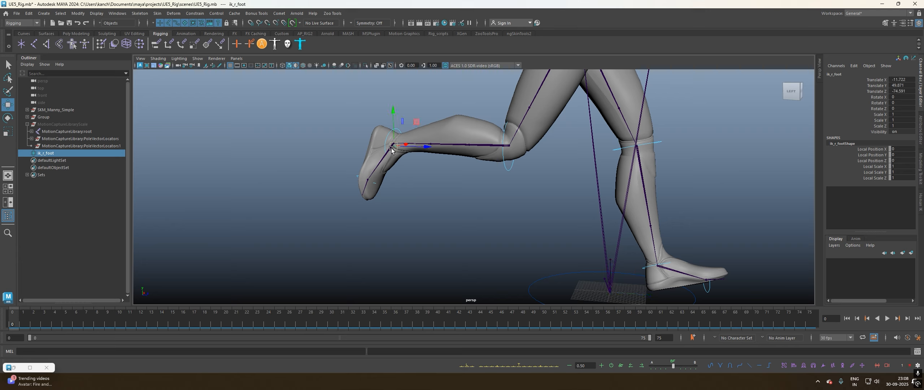
Show only the skeleton and locator, and align the ik_r_foot locator with the foot_r joint at the ankle.
{"action": "key", "text": "alt+2"}
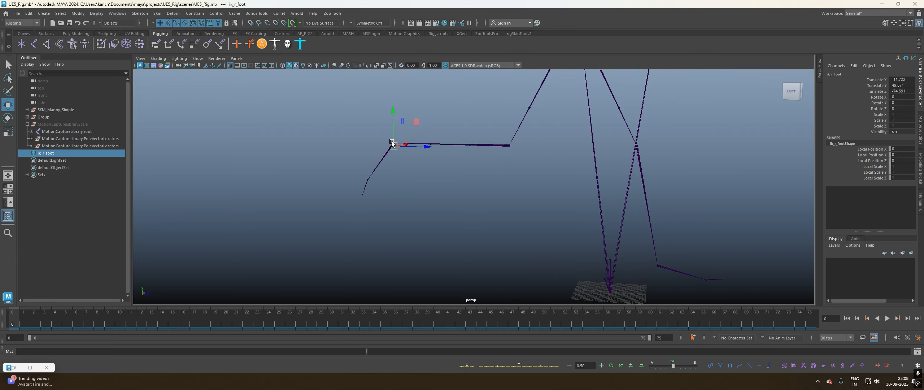
{"action": "scroll", "coordinate": [391, 148], "scroll_direction": "up", "scroll_amount": 4}
{"action": "middle_click_drag", "start_coordinate": [359, 146], "coordinate": [433, 176], "text": "alt"}
{"action": "scroll", "coordinate": [435, 163], "scroll_direction": "up", "scroll_amount": 2}
{"action": "scroll", "coordinate": [433, 160], "scroll_direction": "up", "scroll_amount": 3}
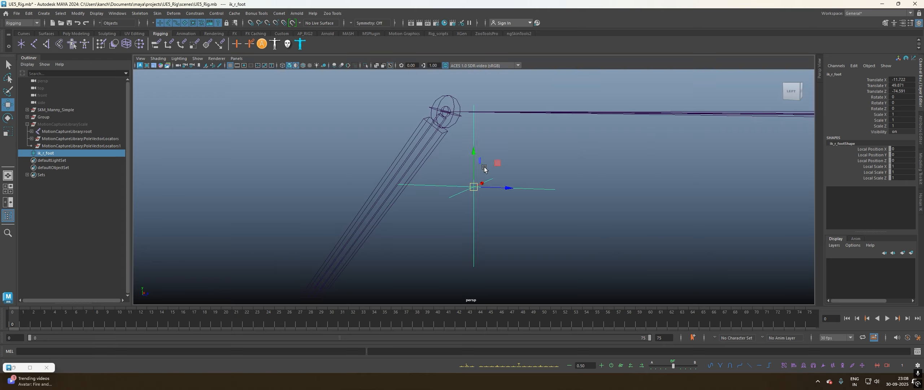
{"action": "left_click_drag", "start_coordinate": [484, 187], "coordinate": [491, 121]}
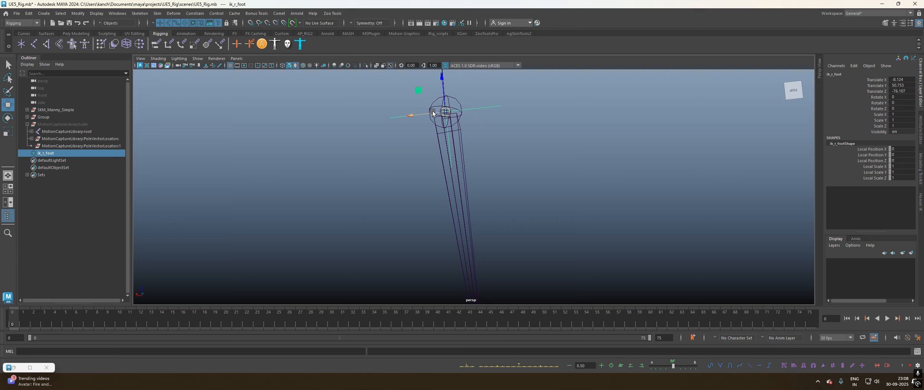
{"action": "left_click", "coordinate": [456, 101]}
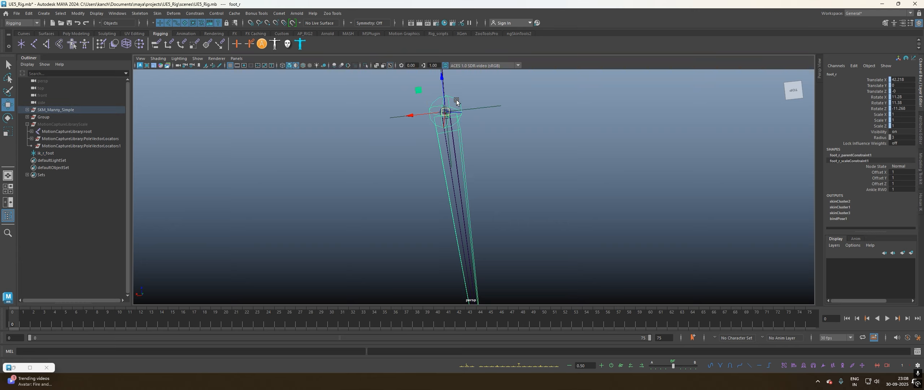
{"action": "left_click_drag", "start_coordinate": [447, 113], "coordinate": [491, 186]}
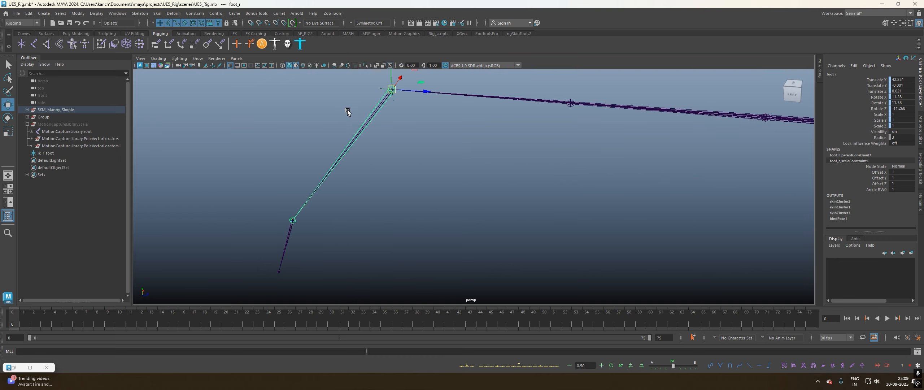
Parent-constrain the ik_r_foot locator to the foot_r joint.
{"action": "left_click_drag", "start_coordinate": [347, 109], "coordinate": [535, 188], "text": "alt"}
{"action": "right_click_drag", "start_coordinate": [535, 188], "coordinate": [572, 167], "text": "alt"}
{"action": "left_click", "coordinate": [477, 172]}
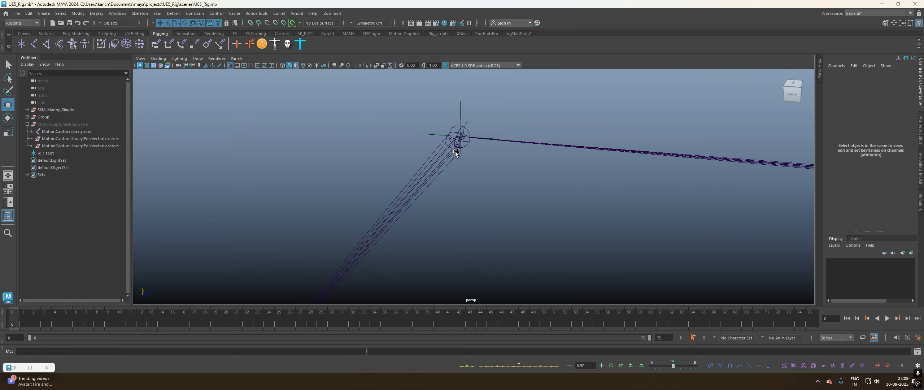
{"action": "left_click", "coordinate": [458, 155]}
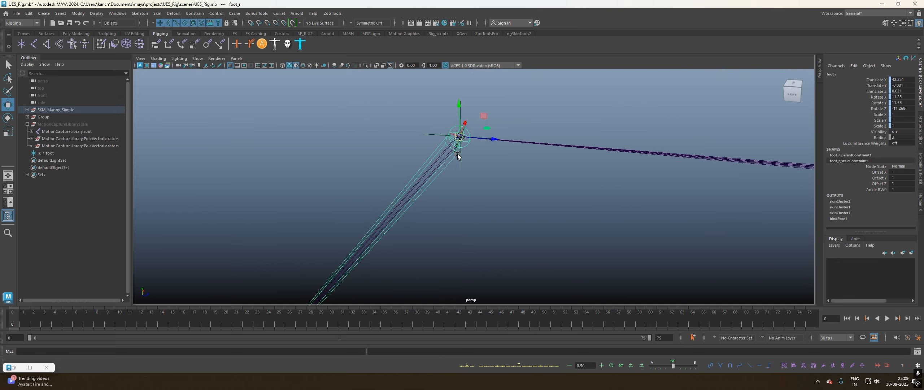
{"action": "left_click", "coordinate": [436, 135], "text": "shift"}
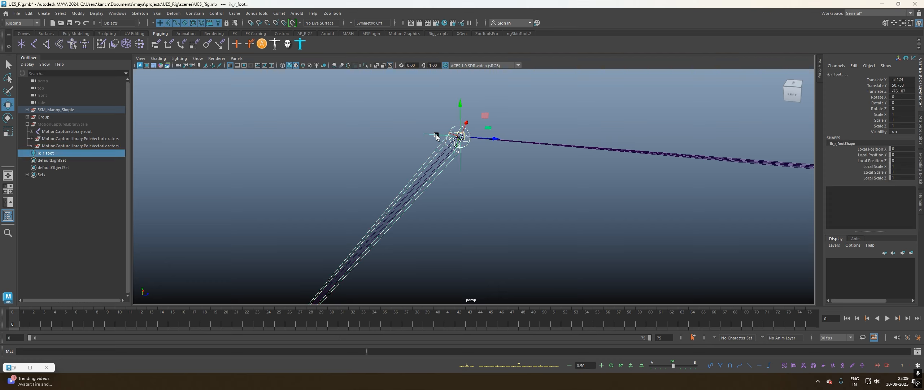
{"action": "left_click", "coordinate": [196, 14]}
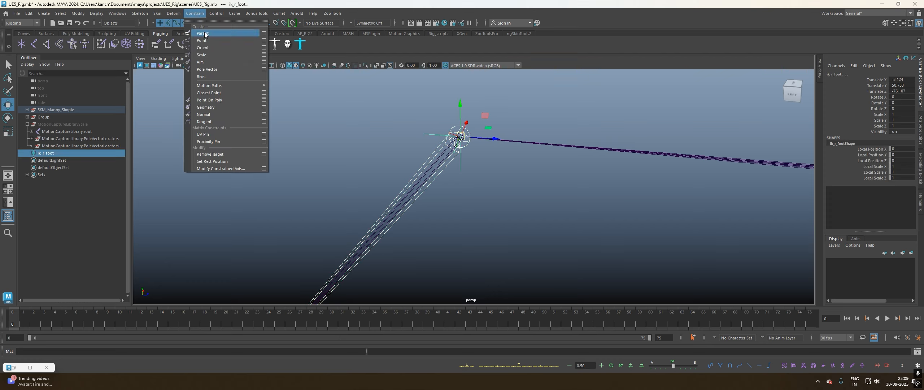
{"action": "left_click", "coordinate": [204, 34]}
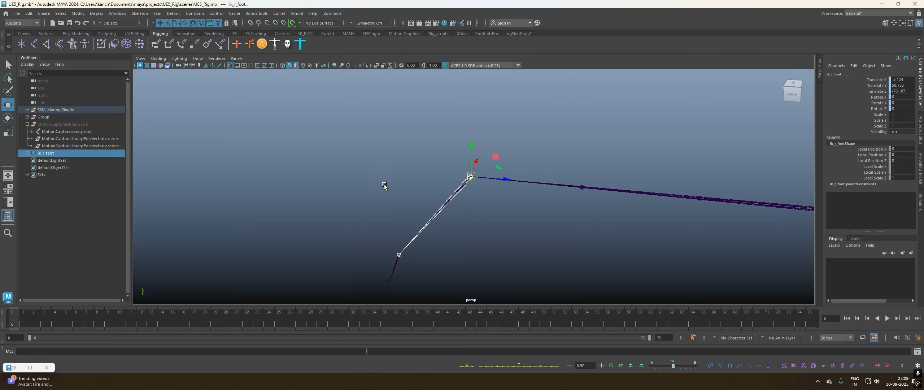
Scrub the first frames to check the constrained locator's motion, return to frame 0 and clear the selection.
{"action": "middle_click_drag", "start_coordinate": [511, 201], "coordinate": [452, 157], "text": "alt"}
{"action": "right_click_drag", "start_coordinate": [530, 175], "coordinate": [398, 214], "text": "alt"}
{"action": "middle_click_drag", "start_coordinate": [398, 214], "coordinate": [331, 172], "text": "alt"}
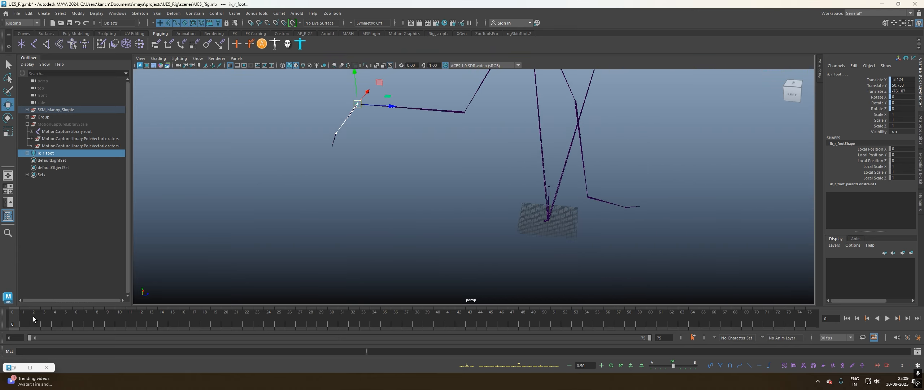
{"action": "left_click_drag", "start_coordinate": [33, 319], "coordinate": [8, 314]}
{"action": "left_click", "coordinate": [306, 235]}
Snap the ik_foot_r joint from beside the root to the ik_r_foot locator at the right ankle.
{"action": "left_click_drag", "start_coordinate": [422, 201], "coordinate": [557, 225], "text": "alt"}
{"action": "left_click", "coordinate": [557, 225]}
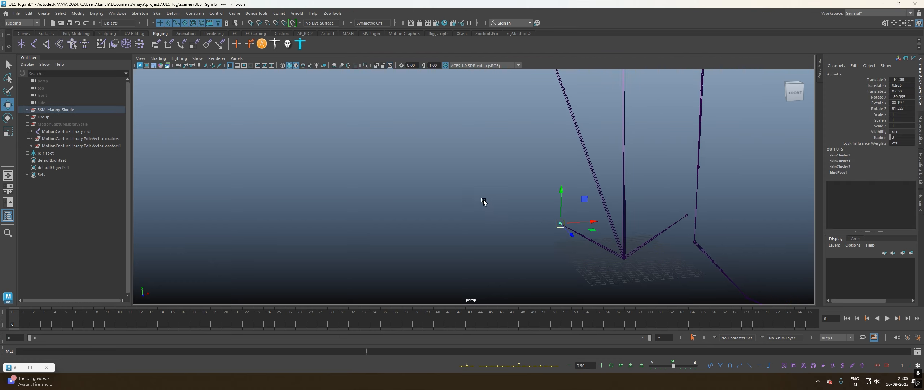
{"action": "left_click_drag", "start_coordinate": [498, 185], "coordinate": [586, 212], "text": "alt"}
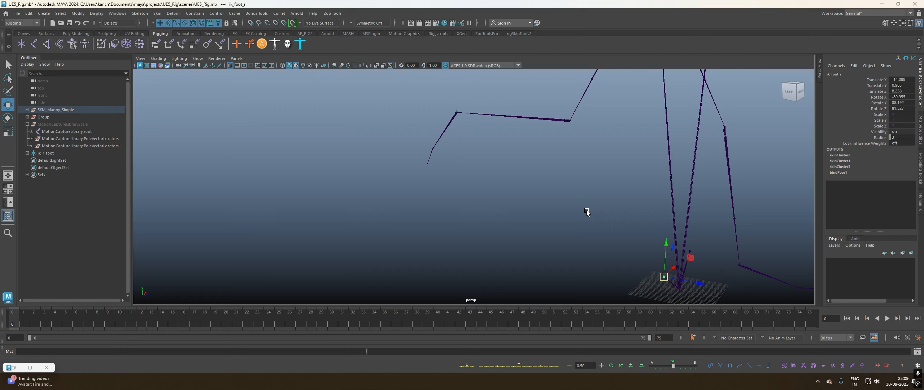
{"action": "key", "text": "v"}
{"action": "left_click_drag", "start_coordinate": [666, 277], "coordinate": [504, 153]}
{"action": "scroll", "coordinate": [512, 122], "scroll_direction": "up", "scroll_amount": 3}
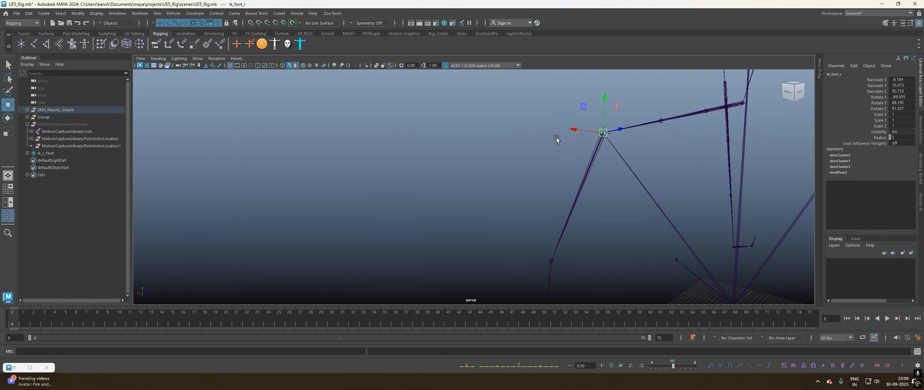
{"action": "middle_click_drag", "start_coordinate": [555, 136], "coordinate": [424, 197], "text": "alt"}
{"action": "scroll", "coordinate": [615, 203], "scroll_direction": "up", "scroll_amount": 7}
{"action": "left_click_drag", "start_coordinate": [603, 254], "coordinate": [432, 194], "text": "alt"}
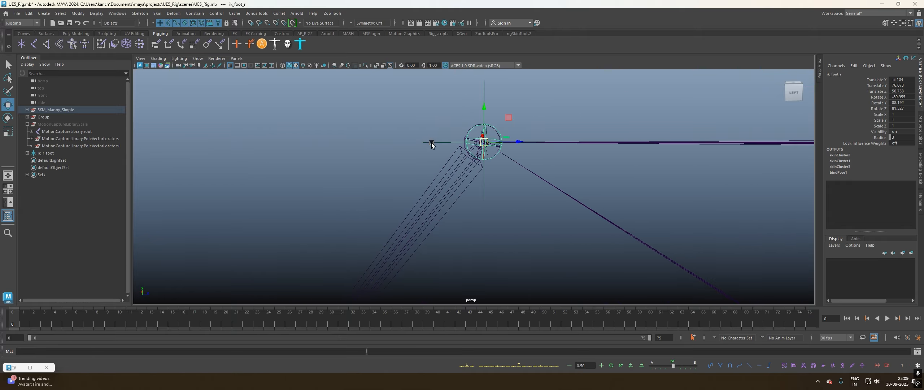
Parent-constrain the ik_foot_r joint to the ik_r_foot locator at the right ankle.
{"action": "left_click_drag", "start_coordinate": [502, 149], "coordinate": [483, 148], "text": "alt"}
{"action": "right_click_drag", "start_coordinate": [482, 147], "coordinate": [536, 155], "text": "alt"}
{"action": "middle_click_drag", "start_coordinate": [536, 155], "coordinate": [513, 165], "text": "alt"}
{"action": "left_click", "coordinate": [458, 150]}
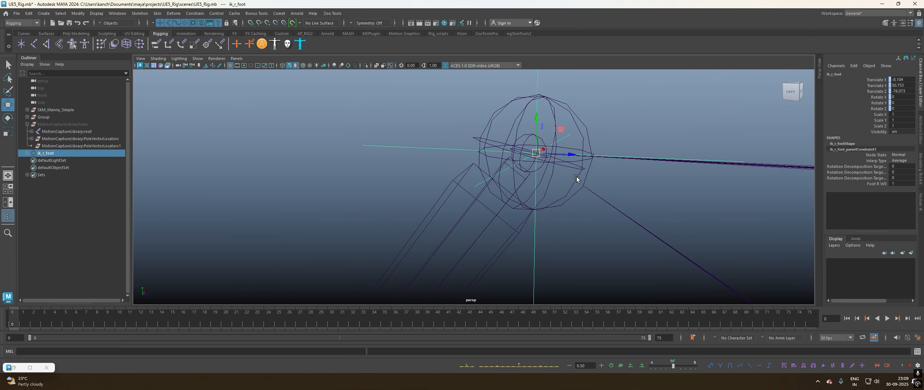
{"action": "left_click", "coordinate": [588, 178], "text": "shift"}
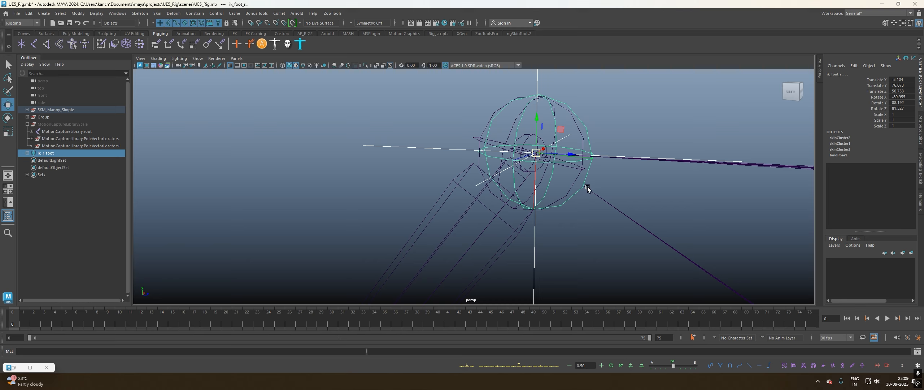
{"action": "scroll", "coordinate": [588, 188], "scroll_direction": "down", "scroll_amount": 5}
{"action": "left_click_drag", "start_coordinate": [490, 183], "coordinate": [514, 173]}
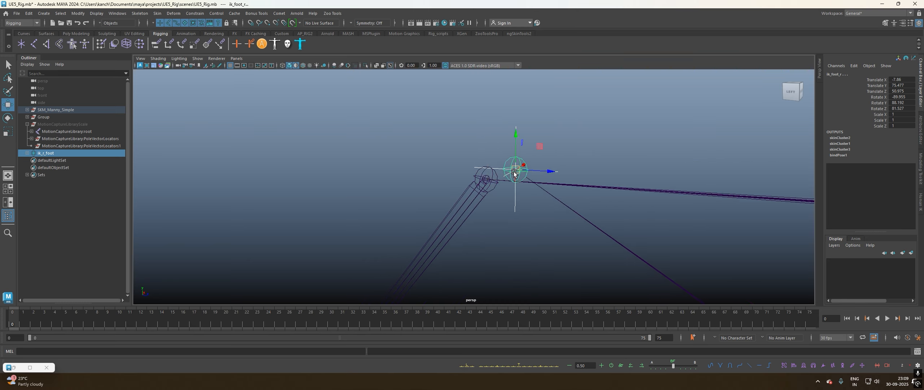
{"action": "key", "text": "ctrl+z"}
{"action": "left_click", "coordinate": [195, 13]}
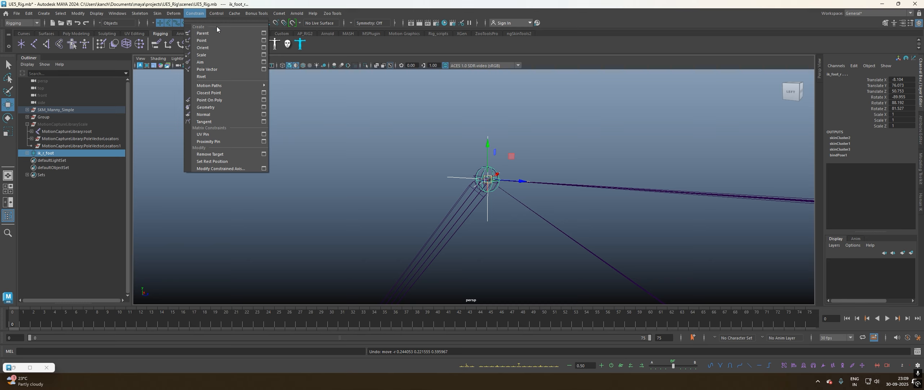
{"action": "left_click", "coordinate": [214, 22]}
Scrub and play the run cycle to check that ik_foot_r follows the right foot, and return to frame 0.
{"action": "scroll", "coordinate": [449, 161], "scroll_direction": "down", "scroll_amount": 5}
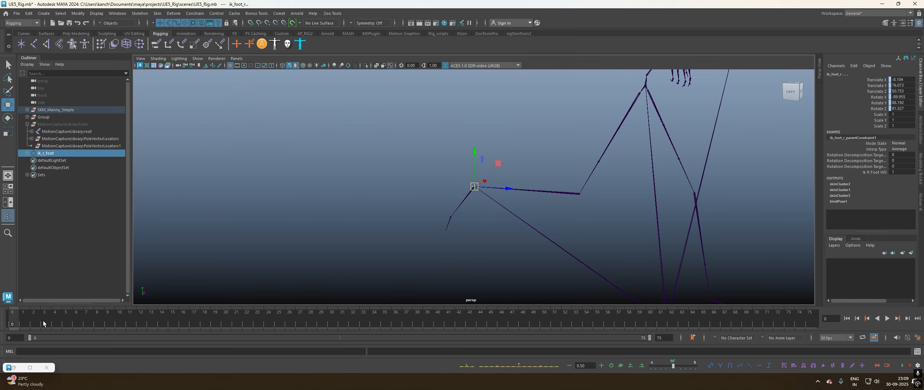
{"action": "left_click_drag", "start_coordinate": [62, 320], "coordinate": [204, 321]}
{"action": "middle_click_drag", "start_coordinate": [451, 262], "coordinate": [435, 225], "text": "alt"}
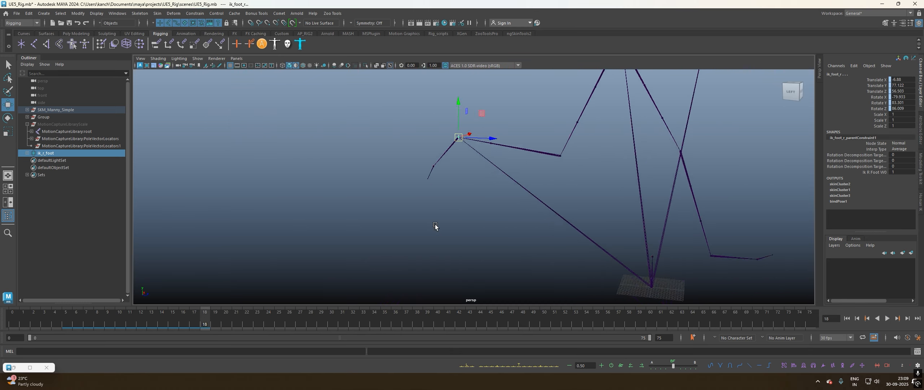
{"action": "scroll", "coordinate": [440, 217], "scroll_direction": "down", "scroll_amount": 3}
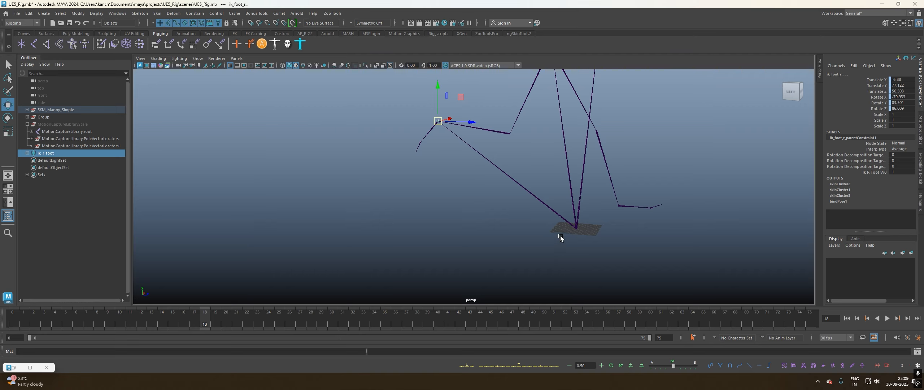
{"action": "key", "text": "alt+v"}
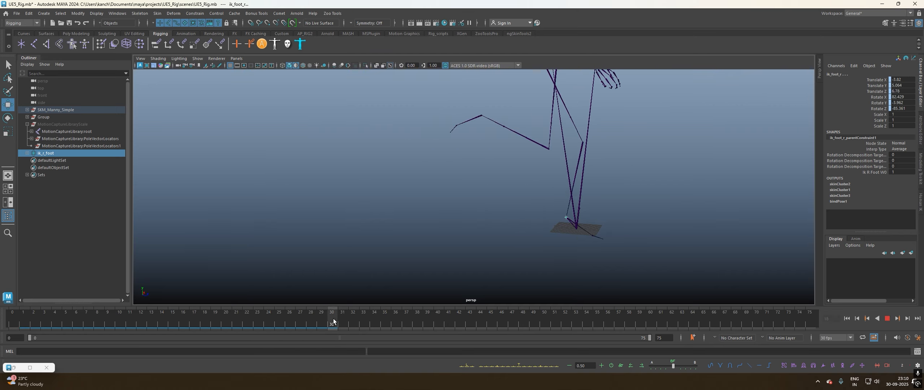
{"action": "left_click_drag", "start_coordinate": [588, 321], "coordinate": [17, 316]}
{"action": "left_click_drag", "start_coordinate": [459, 219], "coordinate": [416, 219], "text": "alt"}
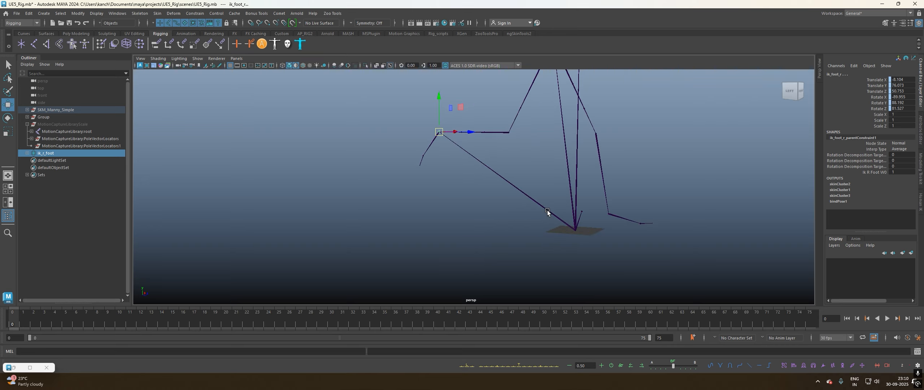
Select the root joint under SKM_Manny_Simple and bake the animation with the picker's MoCapLibrary.
{"action": "left_click", "coordinate": [548, 209]}
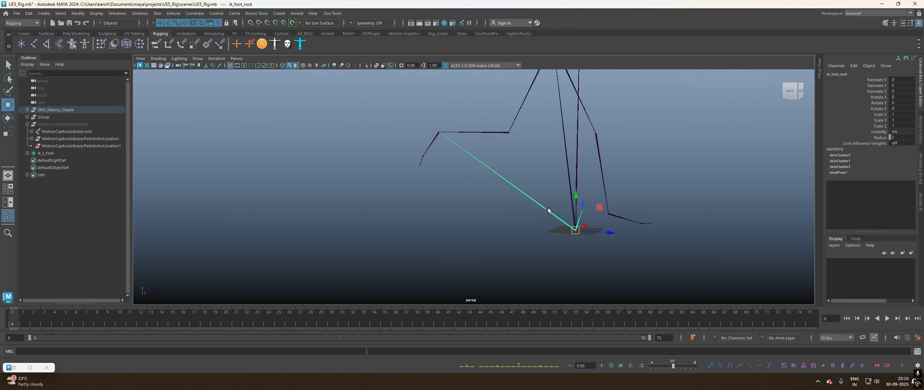
{"action": "left_click", "coordinate": [569, 135]}
{"action": "left_click", "coordinate": [570, 156]}
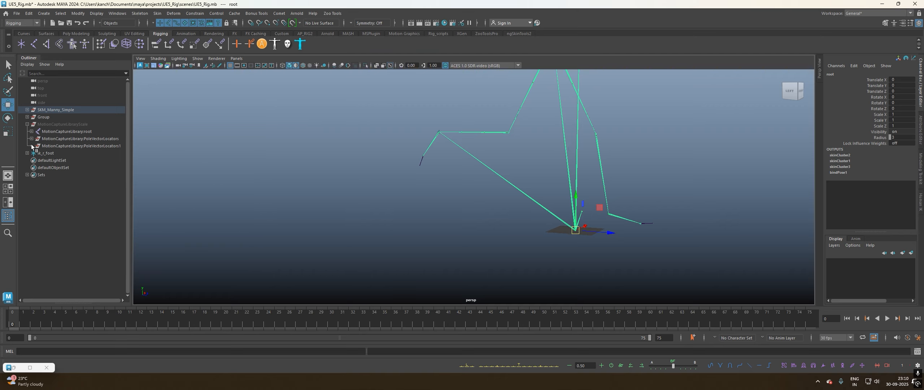
{"action": "left_click", "coordinate": [27, 124]}
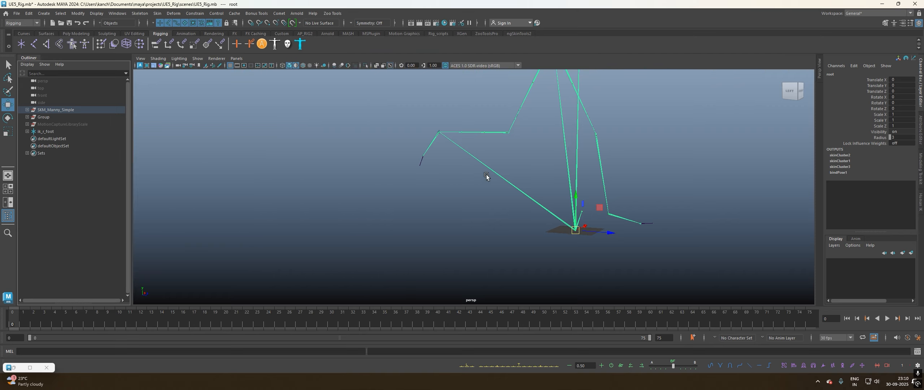
{"action": "scroll", "coordinate": [206, 227], "scroll_direction": "down", "scroll_amount": 8}
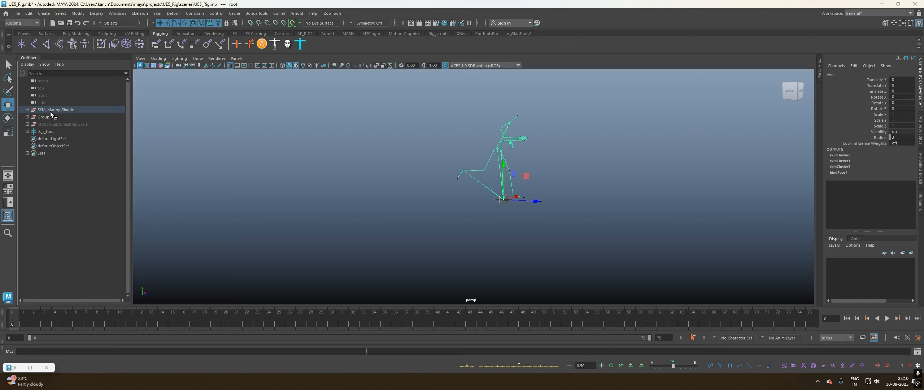
{"action": "left_click", "coordinate": [27, 110]}
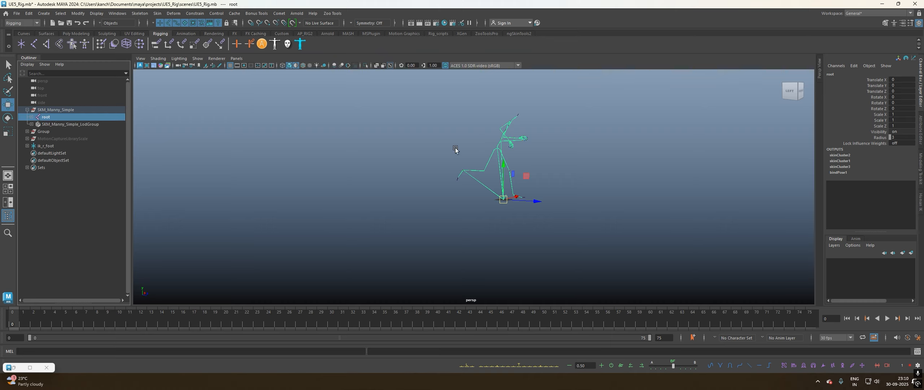
{"action": "left_click_drag", "start_coordinate": [445, 110], "coordinate": [539, 242]}
{"action": "left_click", "coordinate": [69, 118]}
{"action": "left_click", "coordinate": [300, 43]}
{"action": "left_click", "coordinate": [156, 76]}
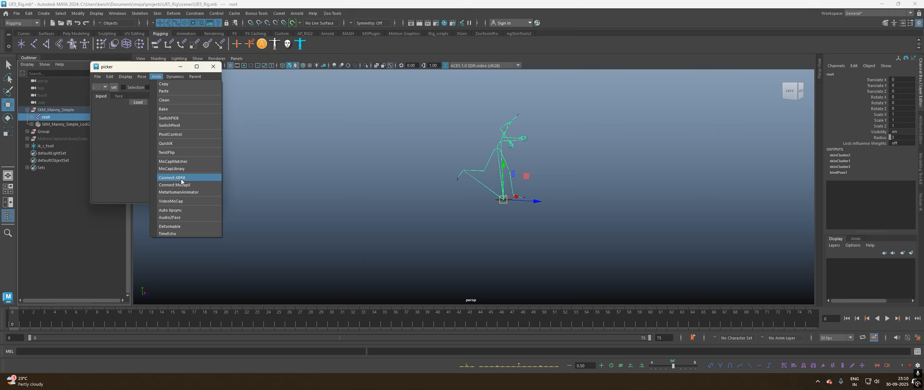
{"action": "left_click", "coordinate": [173, 169]}
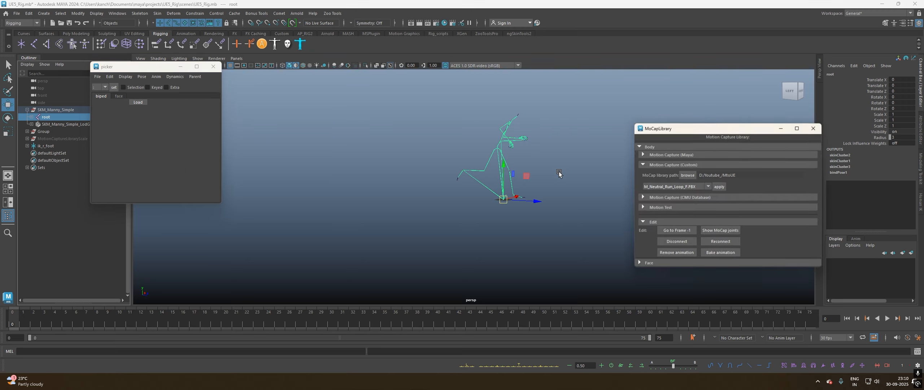
{"action": "left_click", "coordinate": [721, 253]}
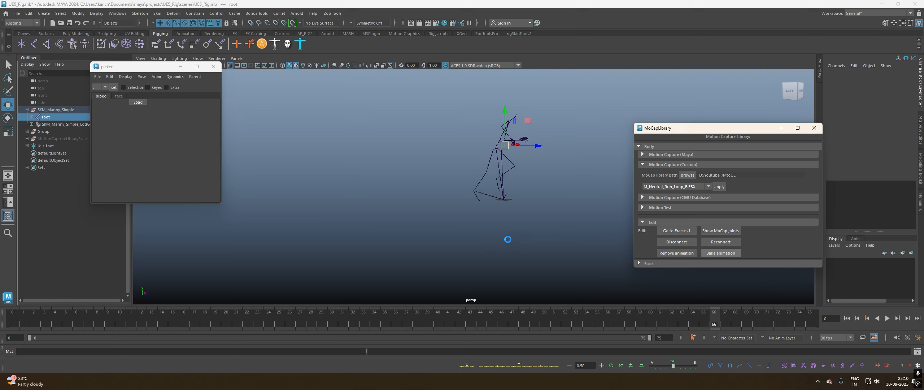
Check the ik_foot_root joint after baking, reselect the root joint, and close the picker and MoCapLibrary windows.
{"action": "scroll", "coordinate": [510, 224], "scroll_direction": "up", "scroll_amount": 5}
{"action": "left_click_drag", "start_coordinate": [509, 193], "coordinate": [435, 194], "text": "alt"}
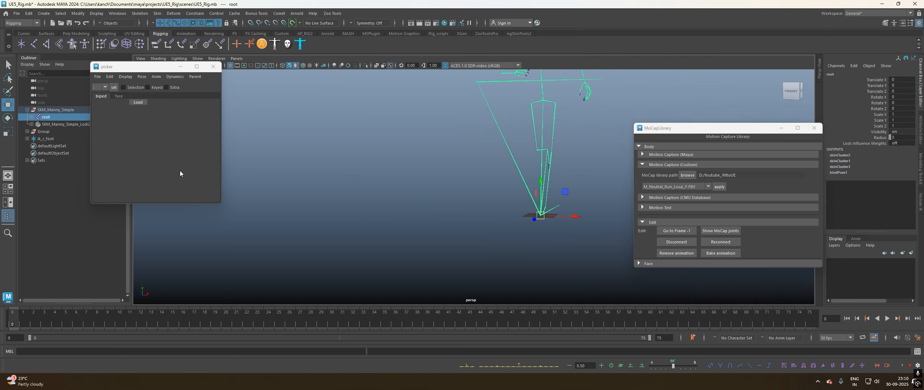
{"action": "left_click", "coordinate": [538, 187]}
{"action": "left_click_drag", "start_coordinate": [377, 210], "coordinate": [507, 205], "text": "alt"}
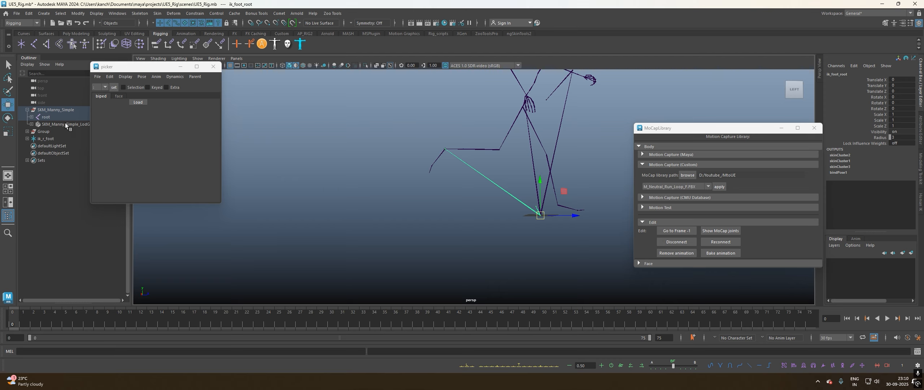
{"action": "left_click", "coordinate": [76, 117]}
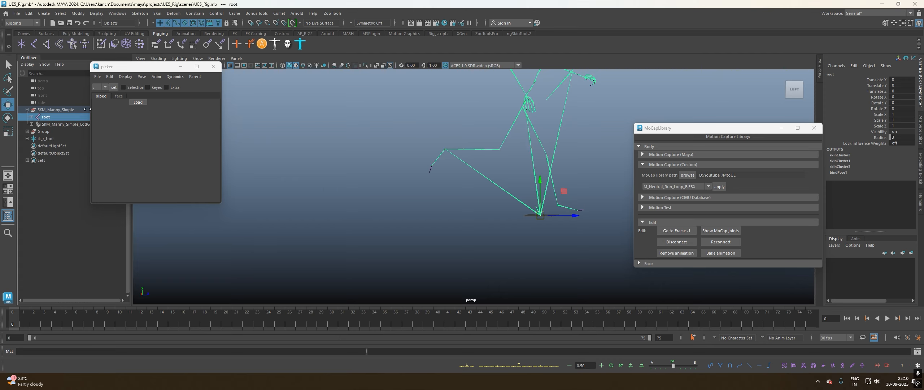
{"action": "left_click", "coordinate": [213, 67]}
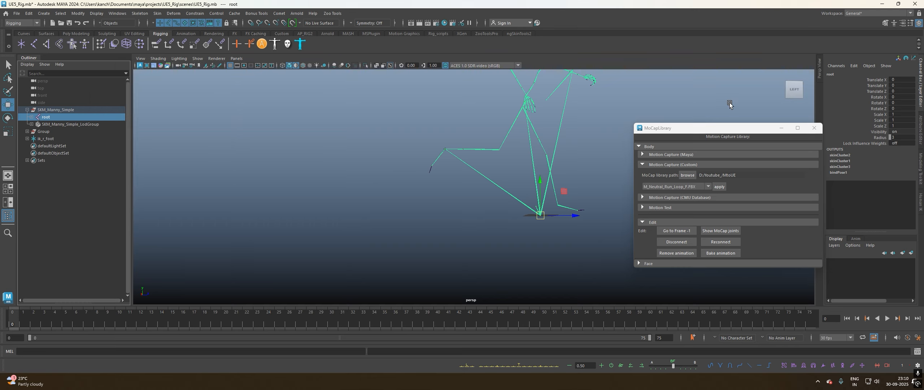
{"action": "left_click", "coordinate": [813, 129]}
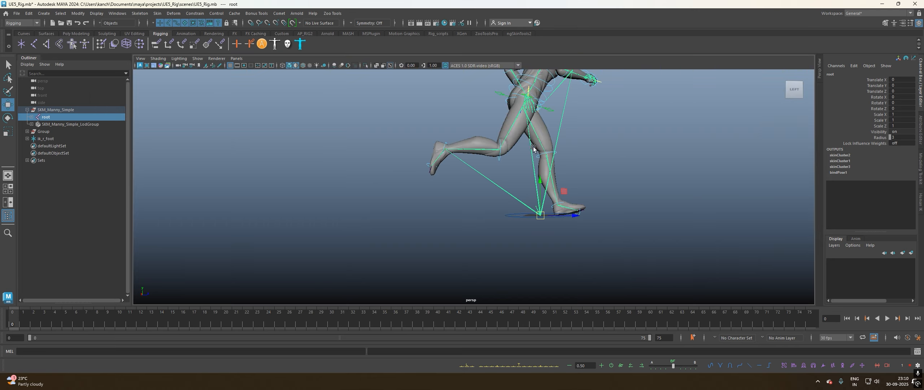
Try rotating the right knee control FKKnee_R on the baked character, and undo each rotation.
{"action": "left_click", "coordinate": [499, 155]}
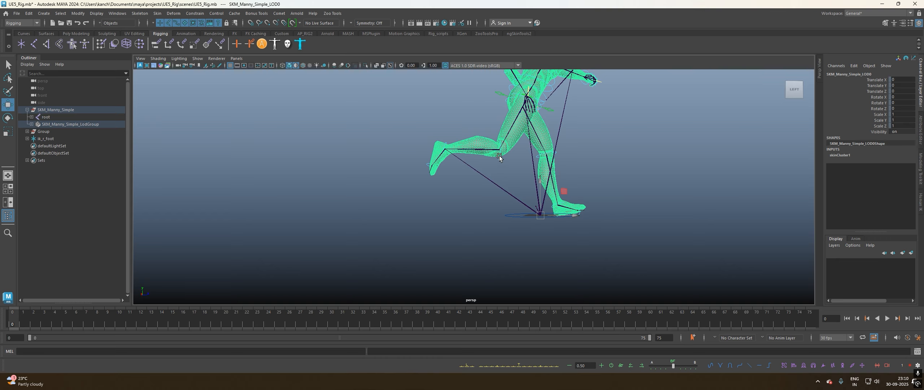
{"action": "left_click", "coordinate": [500, 157]}
{"action": "key", "text": "e"}
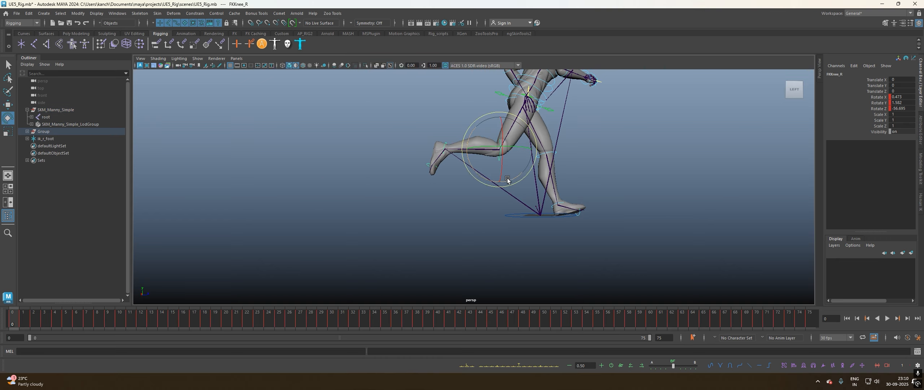
{"action": "left_click_drag", "start_coordinate": [506, 177], "coordinate": [629, 198]}
{"action": "key", "text": "ctrl+z"}
{"action": "left_click_drag", "start_coordinate": [491, 190], "coordinate": [595, 180], "text": "alt"}
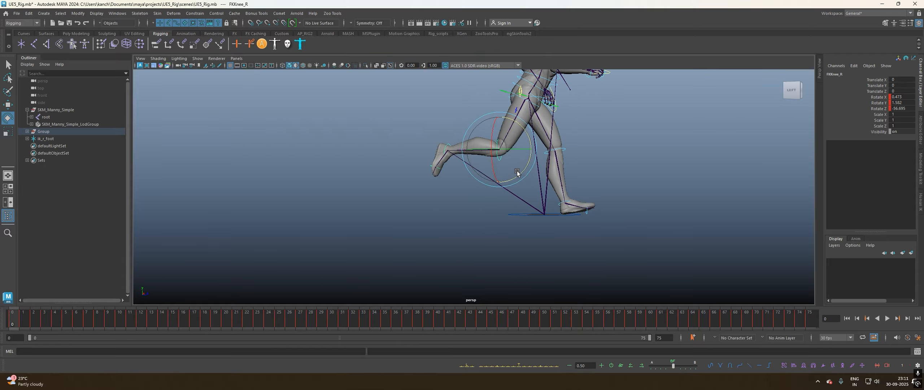
{"action": "left_click_drag", "start_coordinate": [520, 175], "coordinate": [596, 179]}
{"action": "key", "text": "ctrl+z"}
Select the root joint under SKM_Manny_Simple and start exporting it as ik_foot_Test.fbx.
{"action": "left_click", "coordinate": [46, 117]}
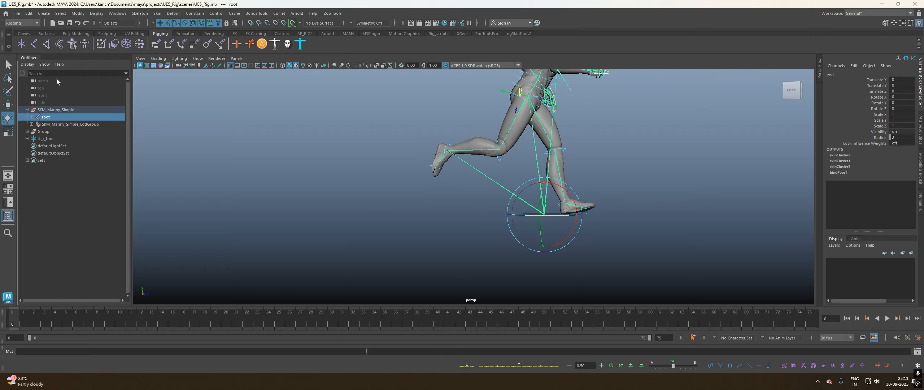
{"action": "left_click_drag", "start_coordinate": [523, 147], "coordinate": [508, 156], "text": "alt"}
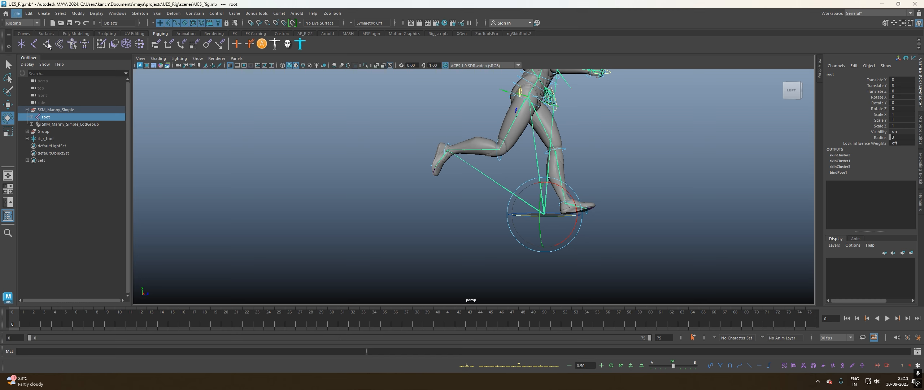
{"action": "left_click", "coordinate": [17, 13]}
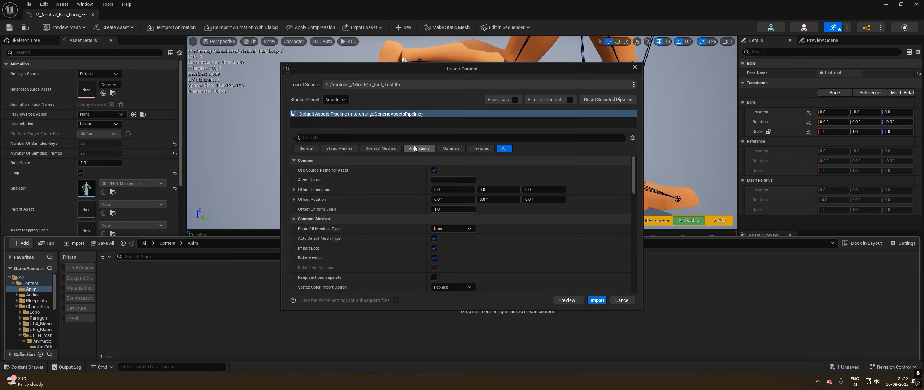
In Unreal Editor, import only the animations from ik_foot_Test.fbx into the Anim folder, using the SK_UEFN_Mannequin skeleton.
{"action": "left_click", "coordinate": [420, 149]}
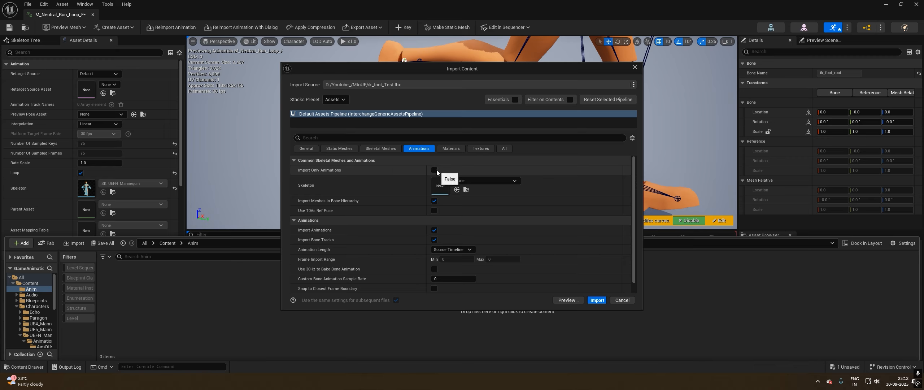
{"action": "left_click", "coordinate": [434, 170]}
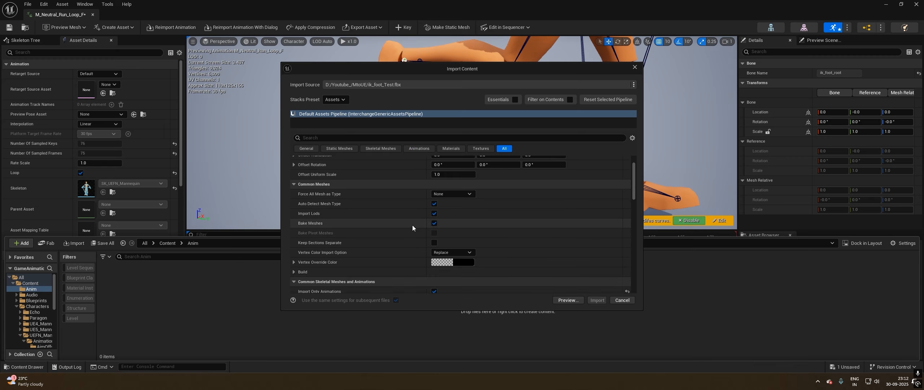
{"action": "scroll", "coordinate": [430, 238], "scroll_direction": "down", "scroll_amount": 3}
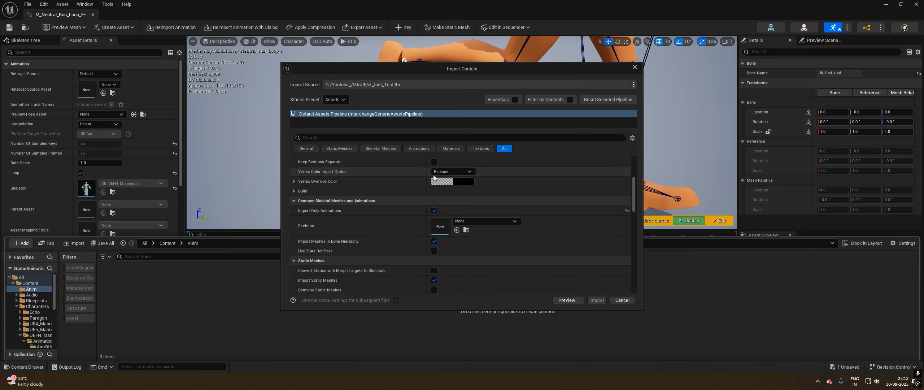
{"action": "left_click", "coordinate": [476, 221]}
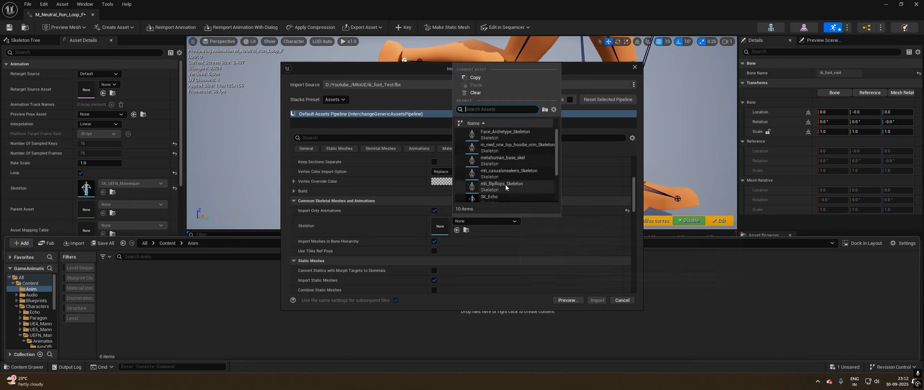
{"action": "type", "text": "uef"}
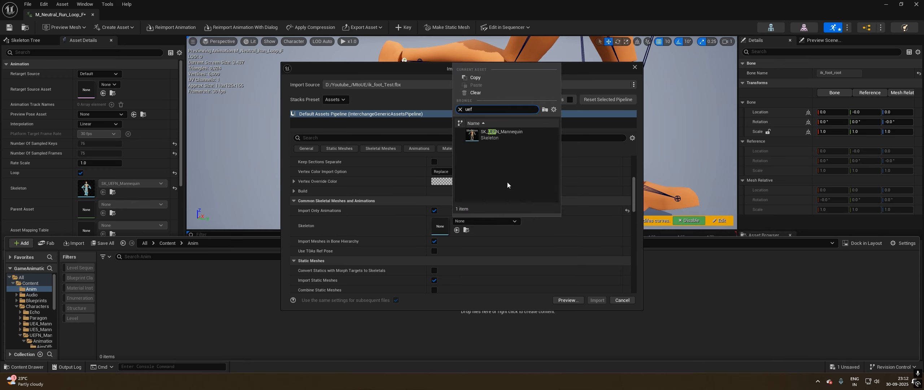
{"action": "left_click", "coordinate": [510, 133]}
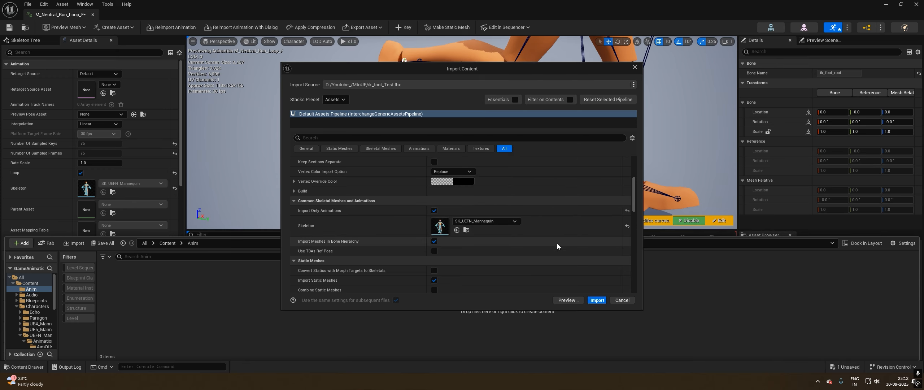
{"action": "left_click", "coordinate": [597, 300]}
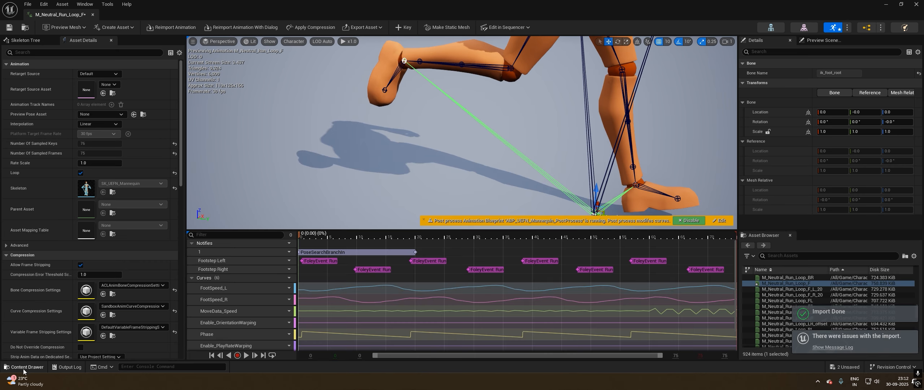
Open the imported ik_foot_Test animation, check the IK foot bones through scrubbing and playback, and close the animation editor.
{"action": "double_click", "coordinate": [113, 278]}
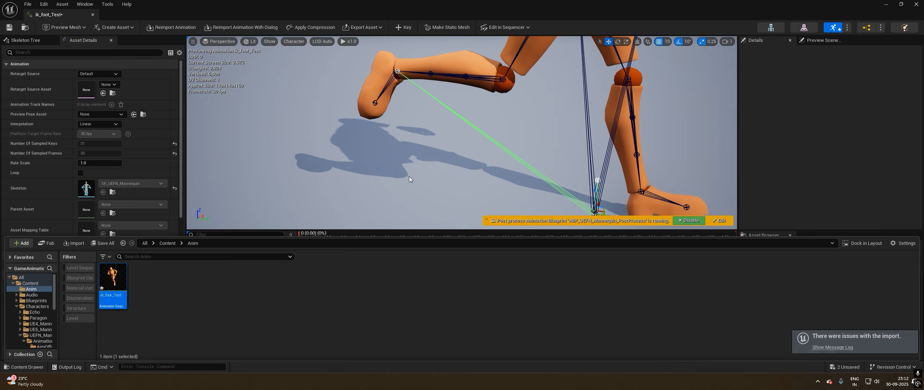
{"action": "left_click", "coordinate": [449, 177]}
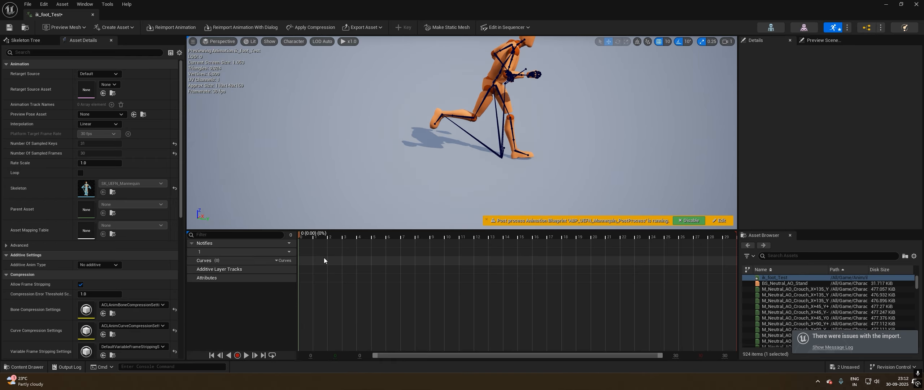
{"action": "left_click", "coordinate": [326, 233]}
{"action": "left_click_drag", "start_coordinate": [325, 231], "coordinate": [222, 243]}
{"action": "mouse_move", "coordinate": [397, 151]}
{"action": "left_mouse_down", "text": "alt"}
{"action": "mouse_move", "coordinate": [444, 141]}
{"action": "mouse_move", "coordinate": [462, 119]}
{"action": "mouse_move", "coordinate": [534, 152]}
{"action": "mouse_move", "coordinate": [469, 126]}
{"action": "mouse_move", "coordinate": [404, 142]}
{"action": "left_mouse_up", "text": "alt"}
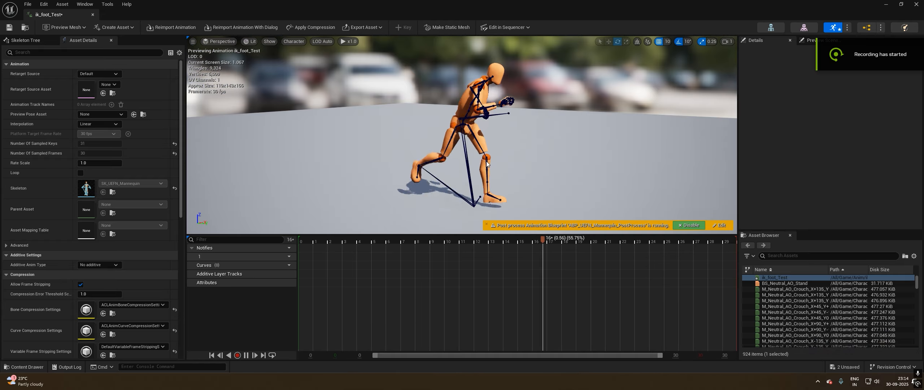
{"action": "left_click_drag", "start_coordinate": [471, 173], "coordinate": [494, 163], "text": "alt"}
{"action": "key", "text": "space"}
{"action": "right_click_drag", "start_coordinate": [494, 163], "coordinate": [541, 164], "text": "alt"}
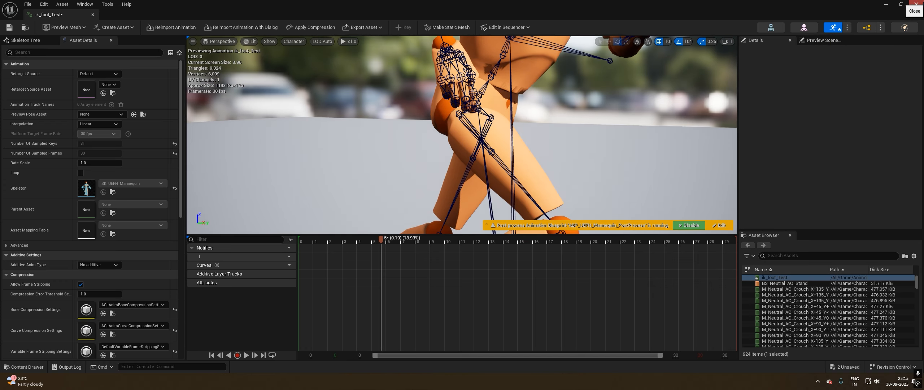
{"action": "left_click", "coordinate": [916, 3]}
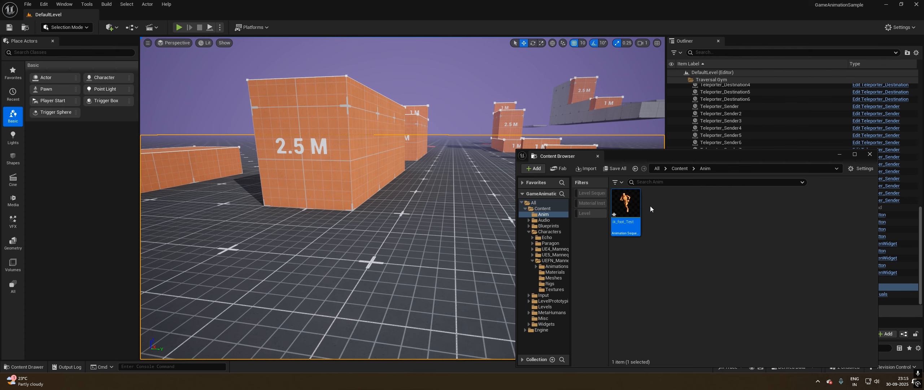
Start retargeting the ik_foot_Test animation, using SKM_UEFN_Mannequin as the target skeletal mesh.
{"action": "left_click_drag", "start_coordinate": [662, 153], "coordinate": [472, 133]}
{"action": "right_click", "coordinate": [436, 192]}
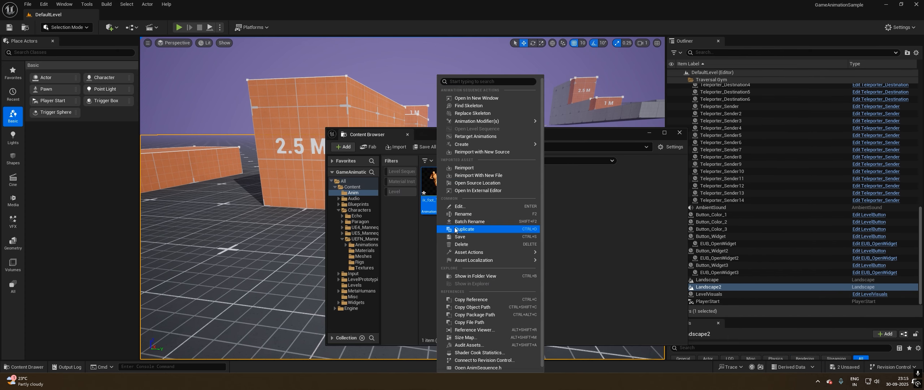
{"action": "left_click", "coordinate": [472, 138]}
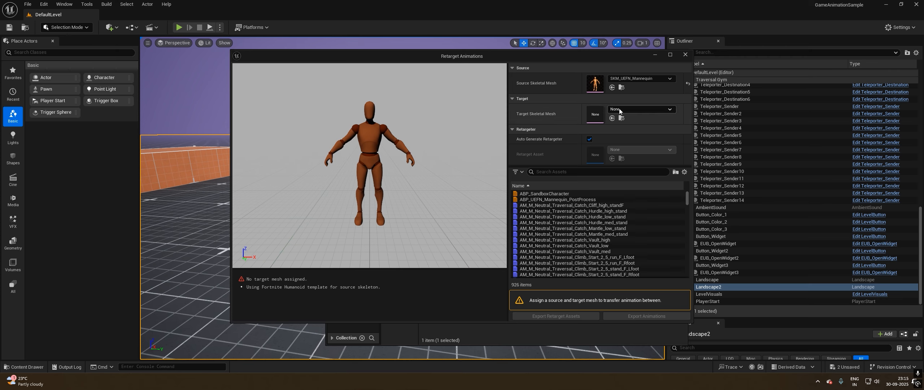
{"action": "left_click", "coordinate": [622, 88]}
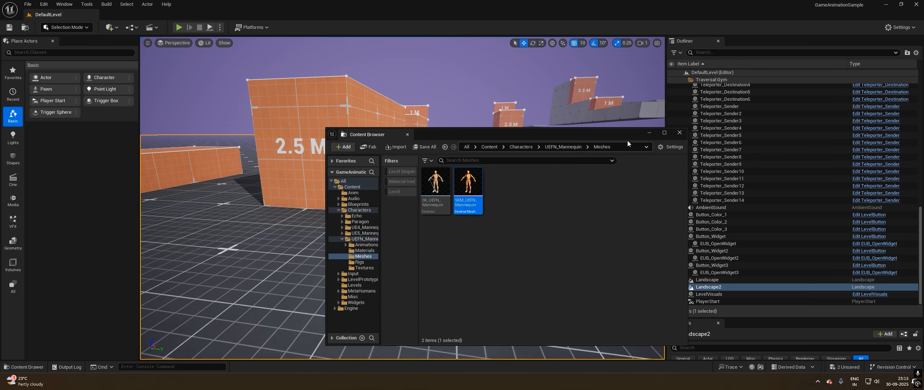
{"action": "left_click", "coordinate": [650, 134]}
{"action": "left_click", "coordinate": [612, 118]}
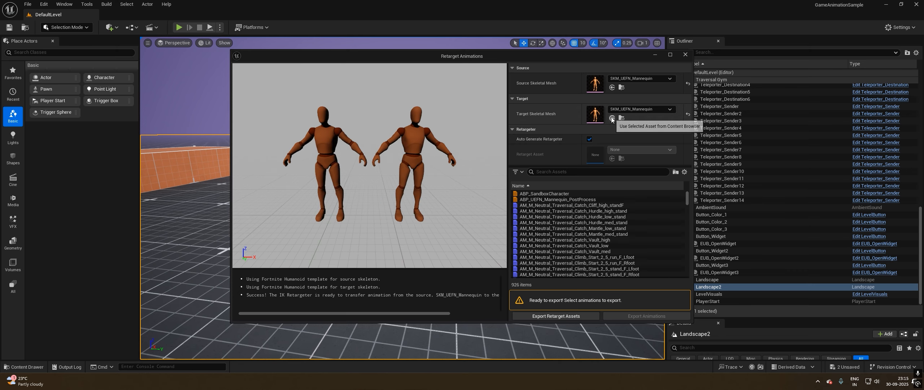
Filter the retarget assets by "test", select ik_foot_Test, and export the retargeted animation to the Anim folder.
{"action": "left_click", "coordinate": [556, 171]}
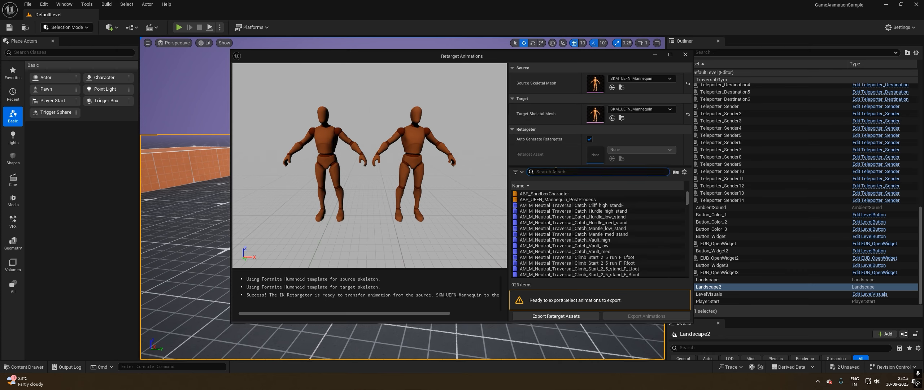
{"action": "type", "text": "test"}
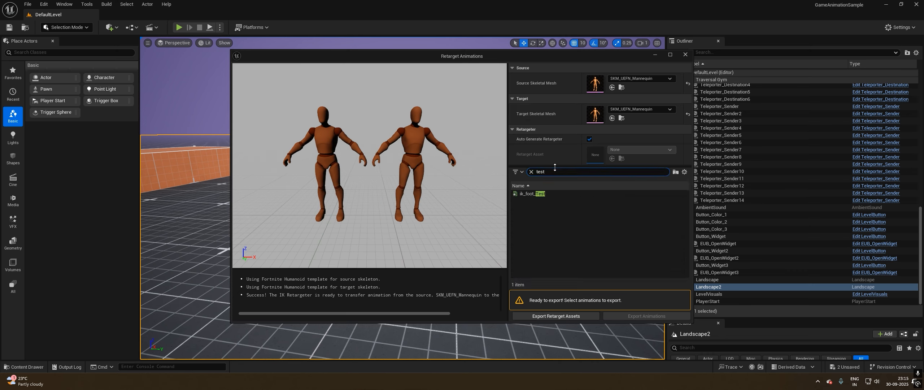
{"action": "left_click", "coordinate": [531, 194]}
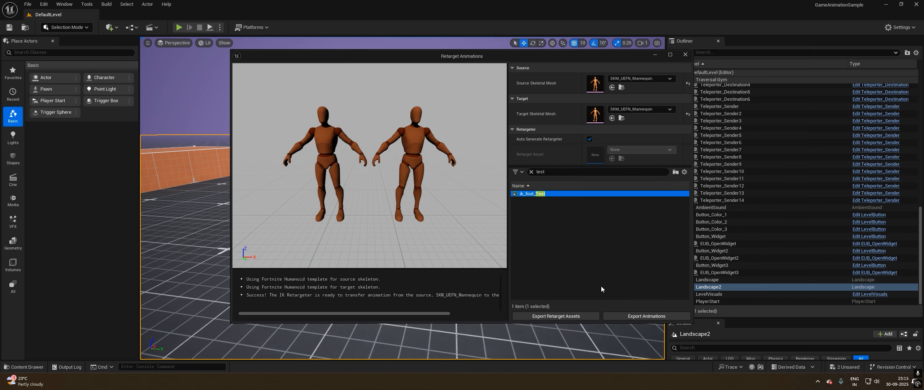
{"action": "left_click", "coordinate": [647, 316]}
{"action": "left_click", "coordinate": [435, 118]}
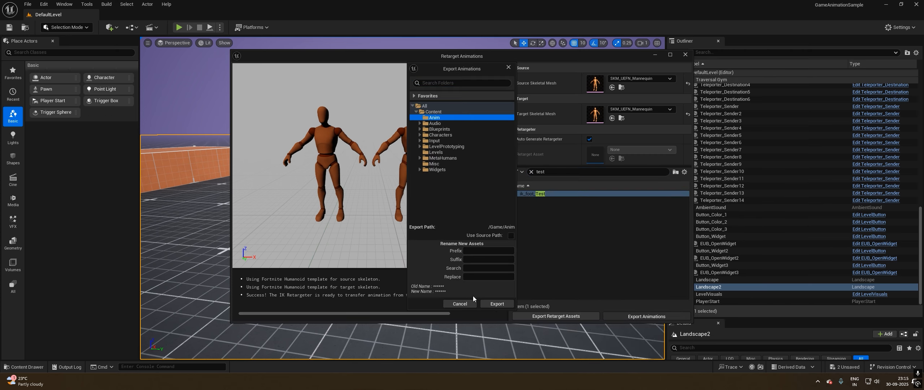
{"action": "left_click", "coordinate": [497, 304]}
{"action": "left_click", "coordinate": [524, 222]}
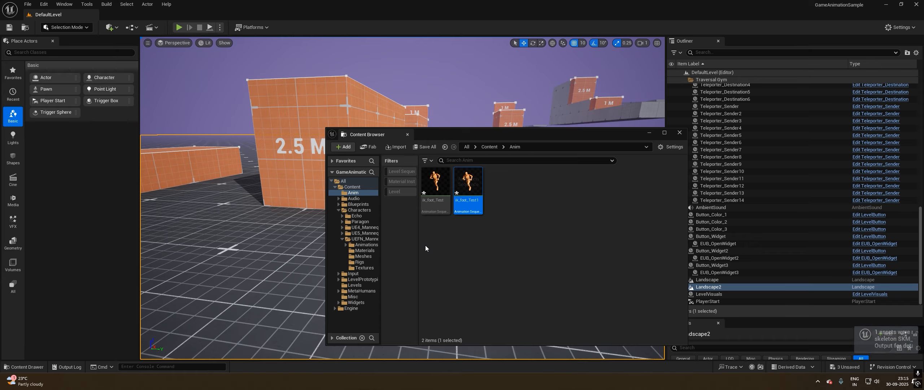
Open the retargeted copy of ik_foot_Test and play it to check the IK foot bones.
{"action": "double_click", "coordinate": [467, 195]}
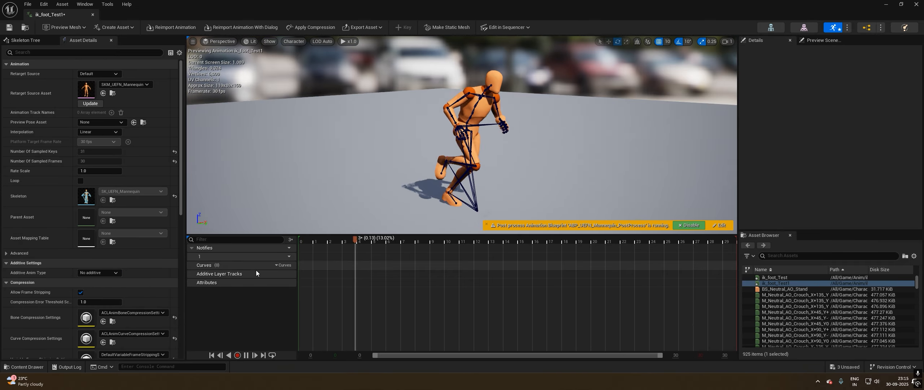
{"action": "left_click", "coordinate": [433, 241]}
{"action": "key", "text": "space"}
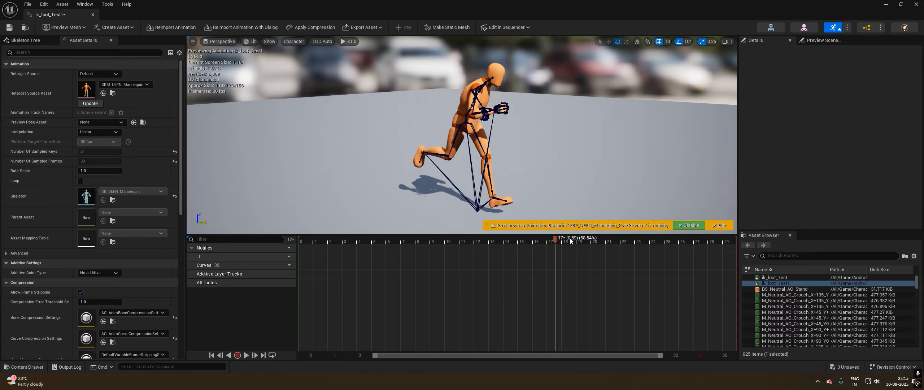